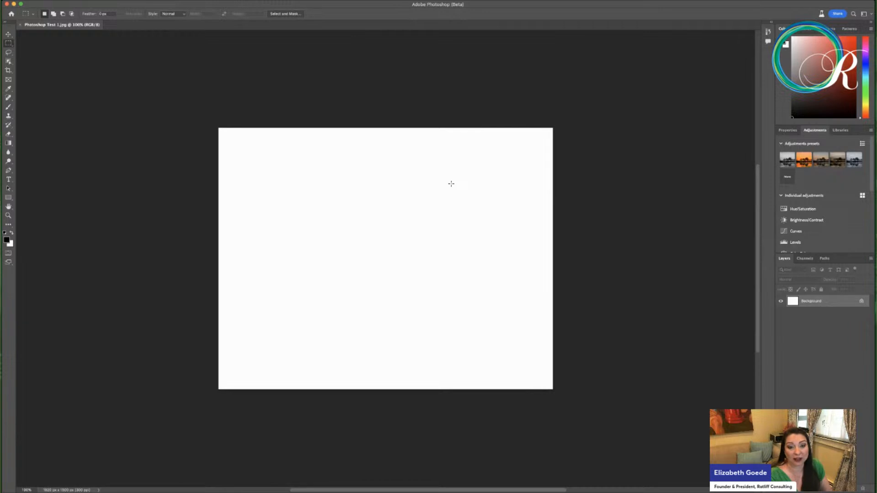
{"action": "scroll", "coordinate": [339, 262], "scroll_direction": "up", "scroll_amount": 3}
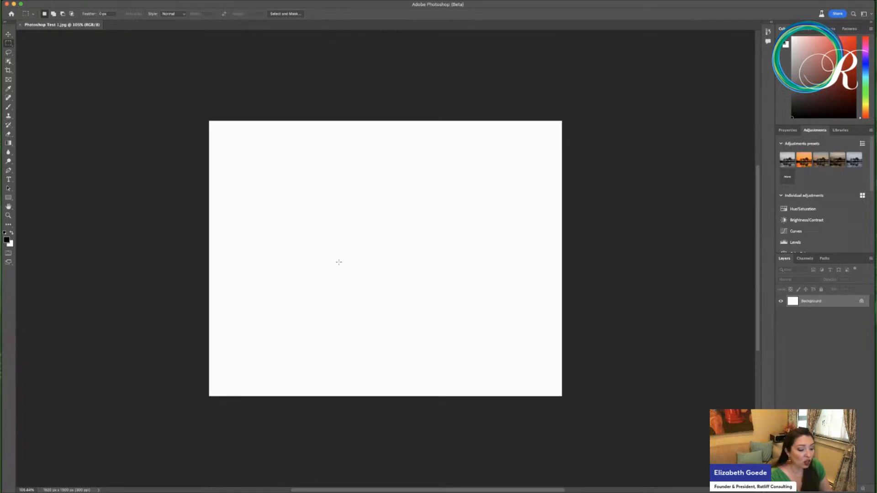
{"action": "scroll", "coordinate": [338, 262], "scroll_direction": "up", "scroll_amount": 3}
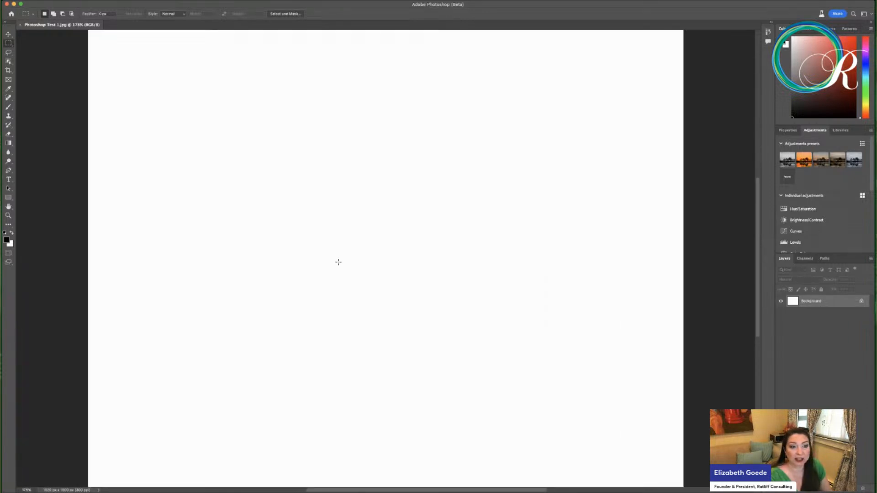
{"action": "scroll", "coordinate": [338, 262], "scroll_direction": "down", "scroll_amount": 2}
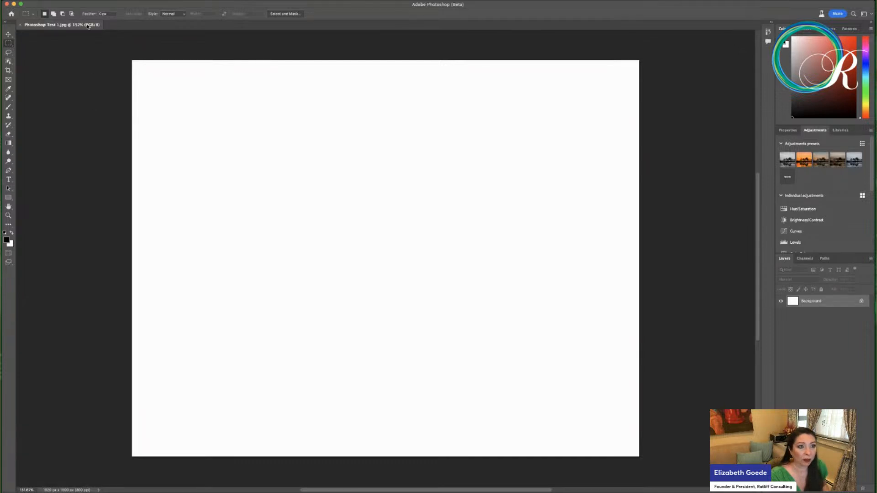
Step: Open the recent TEST three-quarter-view headshot image and remove its background
{"action": "left_click", "coordinate": [199, 40]}
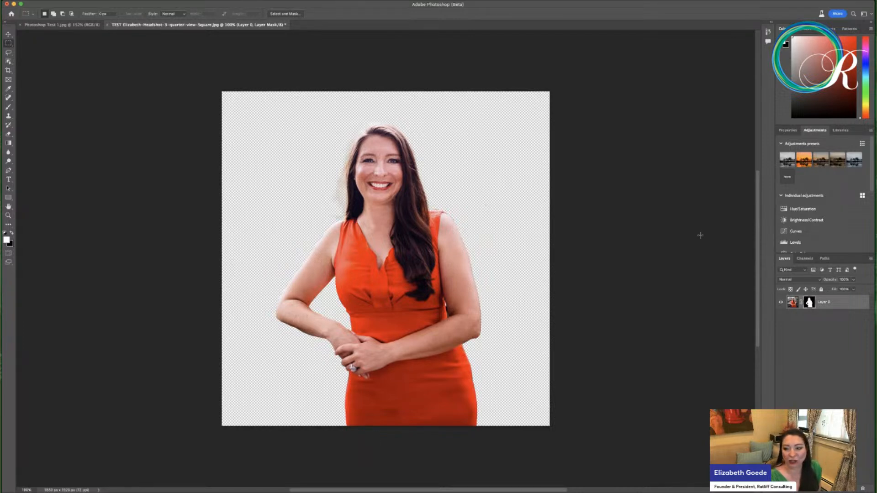
Step: Add an empty layer beneath the cut-out portrait layer and hide the portrait
{"action": "left_click", "coordinate": [853, 489]}
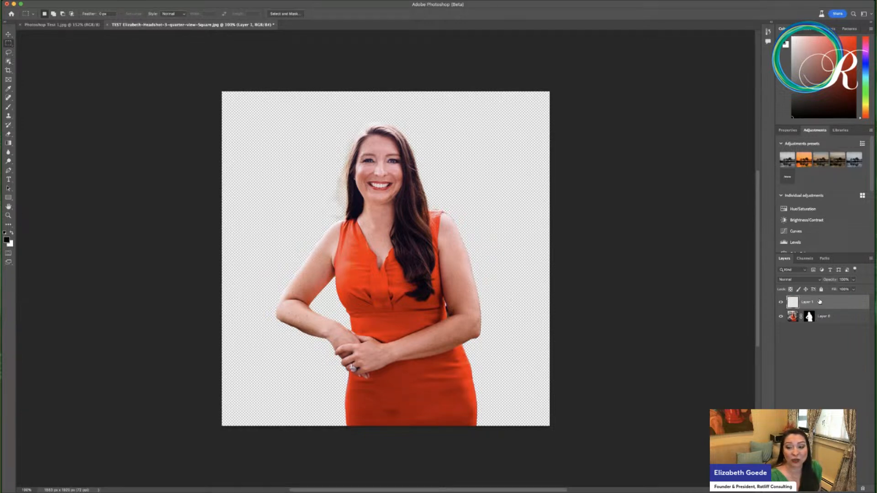
{"action": "left_click_drag", "start_coordinate": [820, 302], "coordinate": [819, 327]}
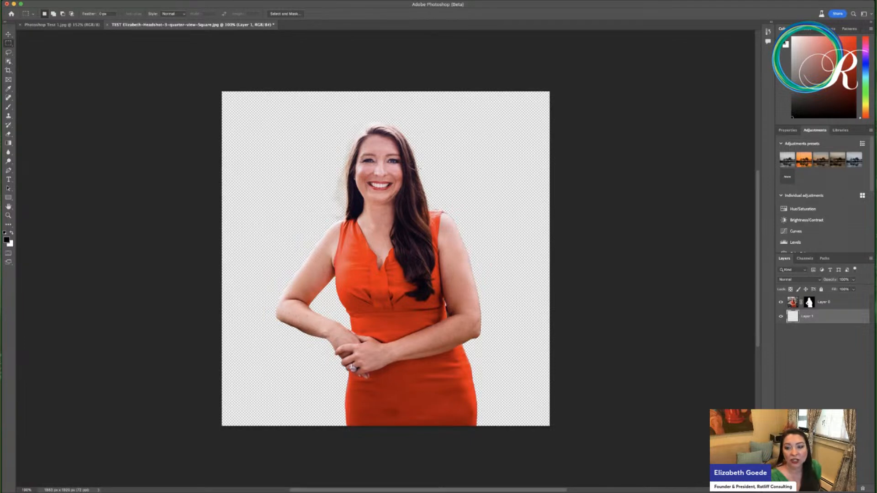
{"action": "left_click", "coordinate": [781, 302]}
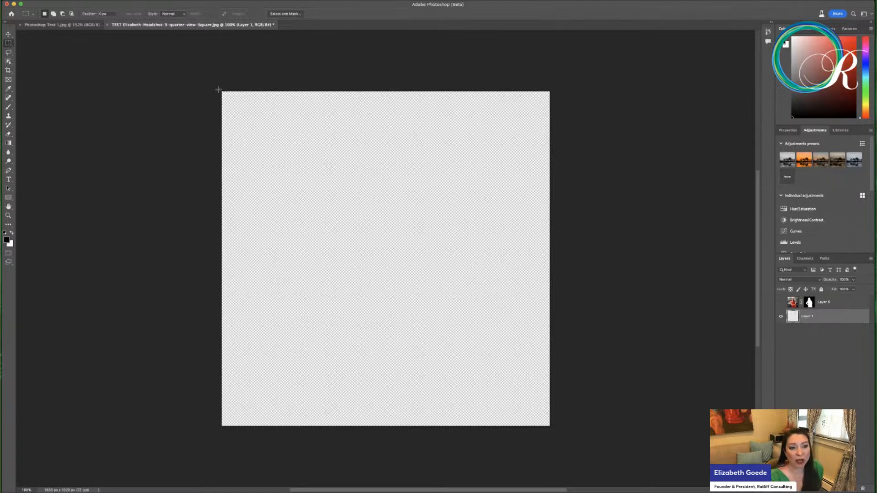
Step: Select the upper half of the canvas and fill it using Generative Fill with the prompt "Lake Como in Italy"
{"action": "left_click_drag", "start_coordinate": [220, 89], "coordinate": [550, 254]}
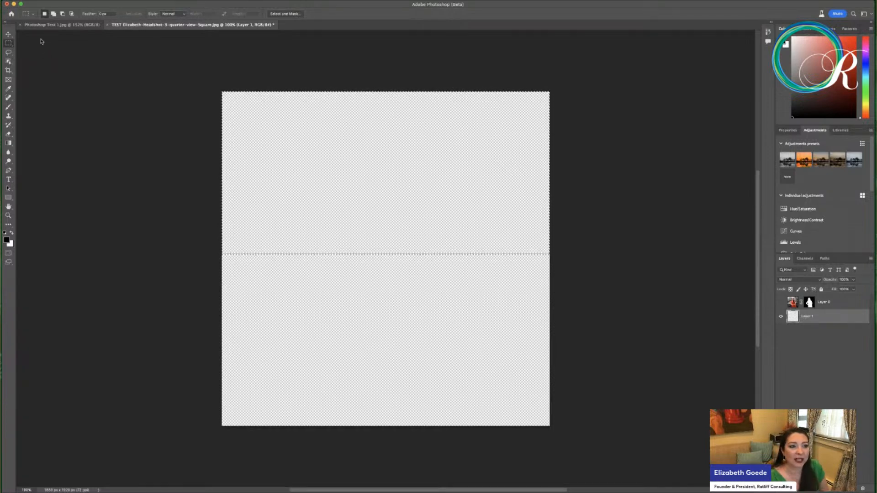
{"action": "left_click", "coordinate": [9, 53]}
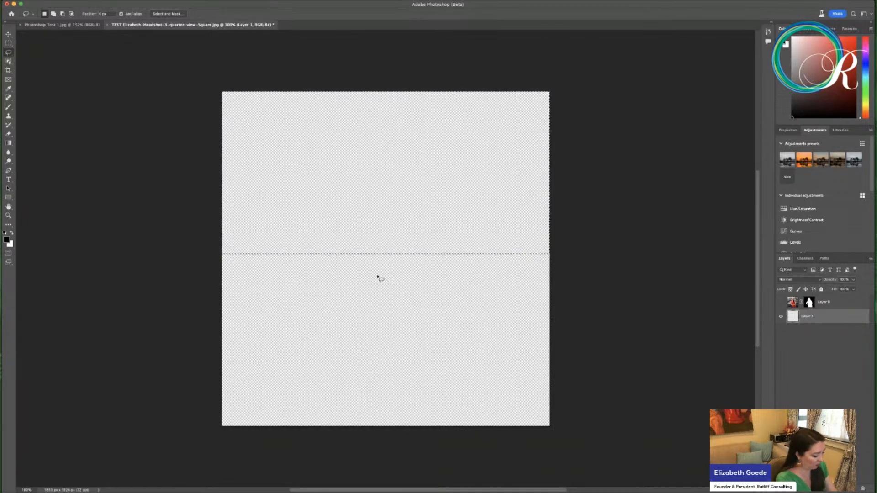
{"action": "key", "text": "shift"}
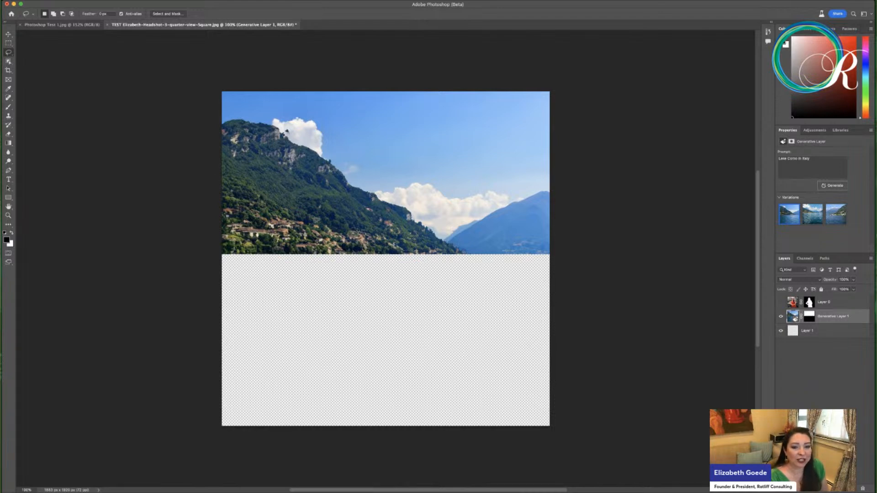
{"action": "left_click", "coordinate": [781, 302]}
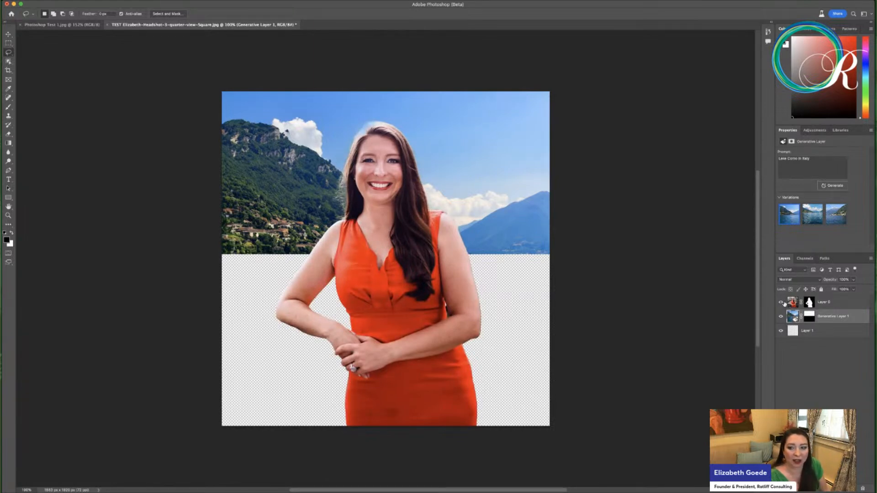
{"action": "left_click", "coordinate": [781, 302]}
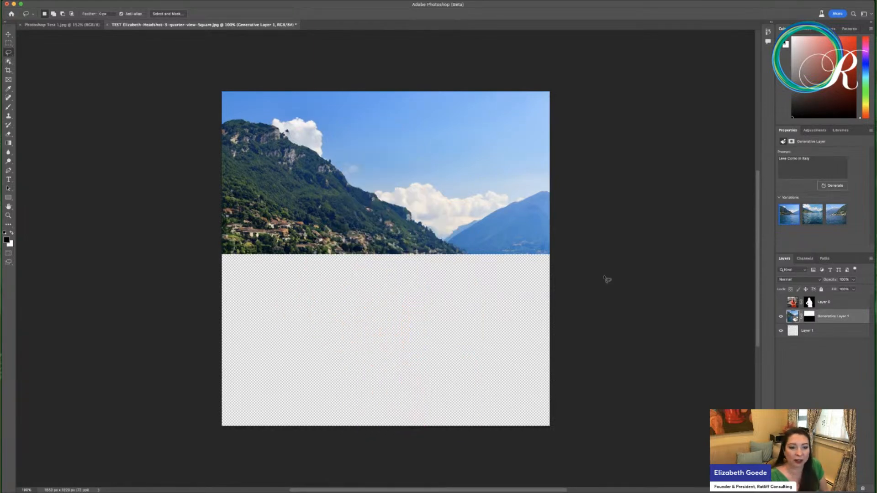
Step: Select the empty lower half, overlapping the bottom strip of the landscape, and extend the scene with Generative Fill using no prompt
{"action": "left_click", "coordinate": [8, 43]}
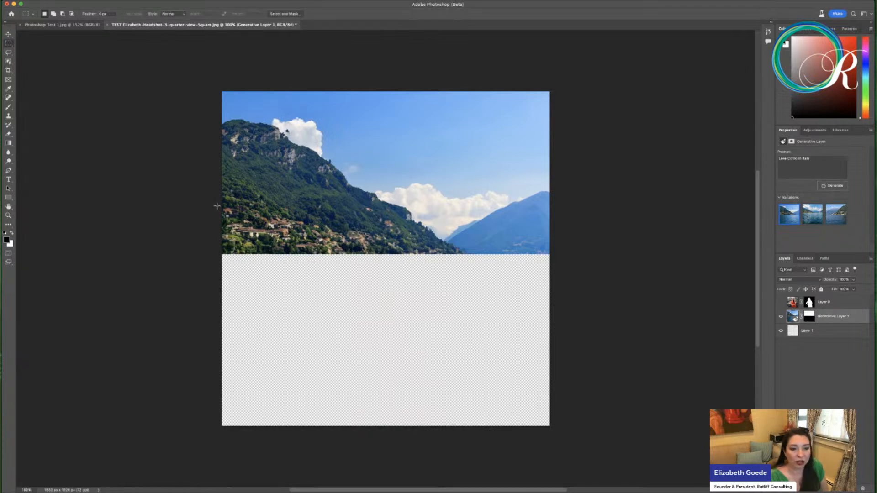
{"action": "left_click_drag", "start_coordinate": [221, 219], "coordinate": [551, 432]}
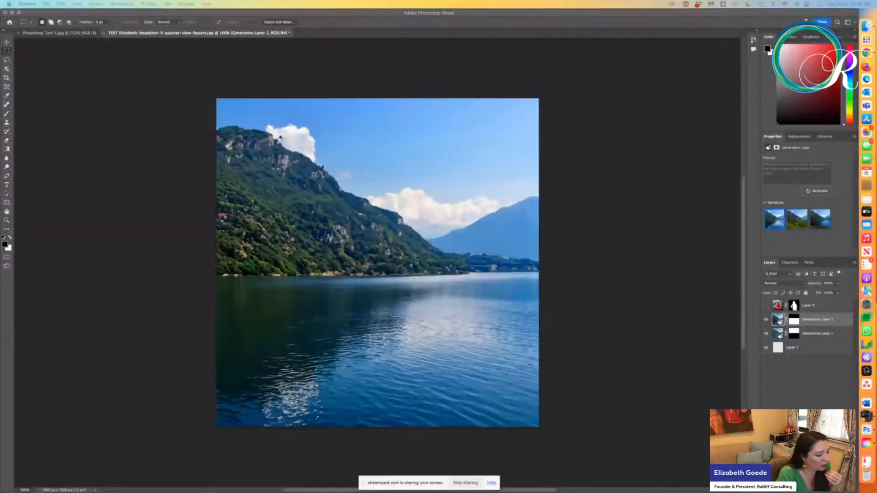
{"action": "left_click", "coordinate": [408, 428]}
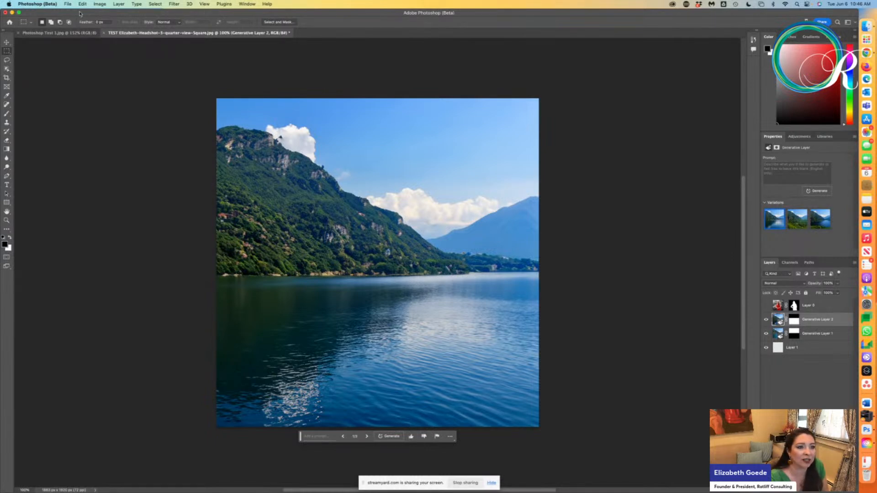
{"action": "left_click", "coordinate": [67, 4]}
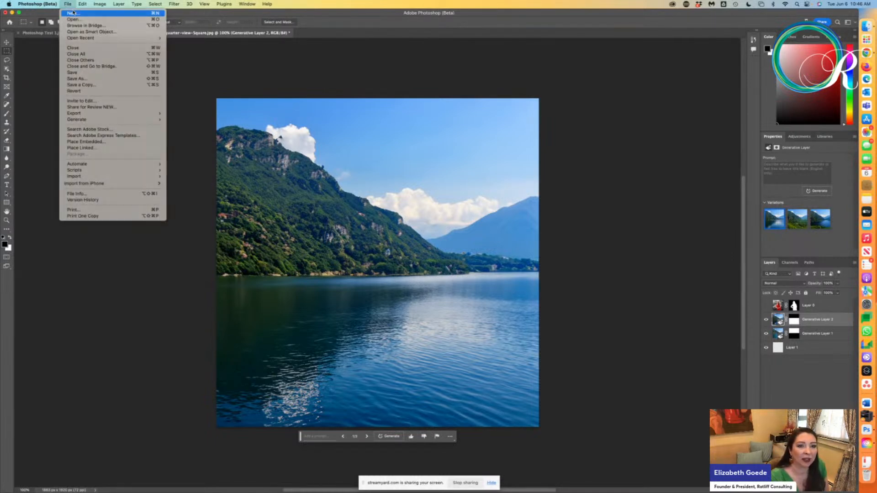
{"action": "left_click", "coordinate": [75, 13]}
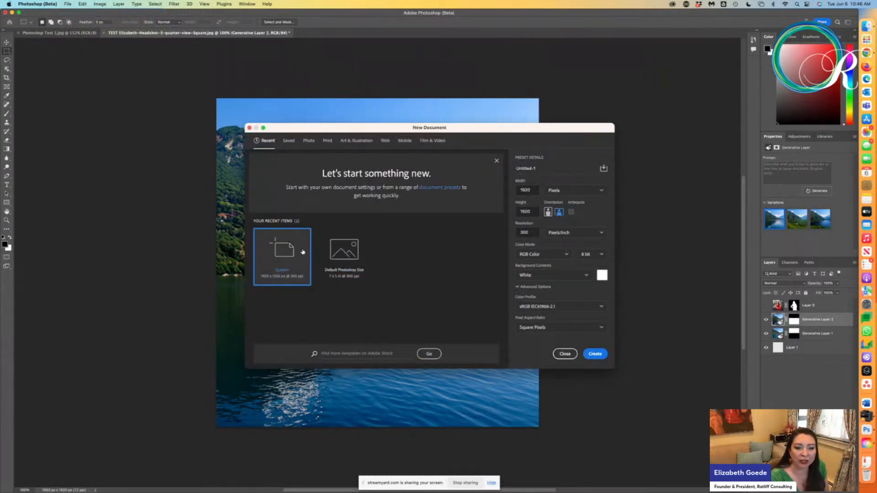
{"action": "left_click", "coordinate": [565, 354]}
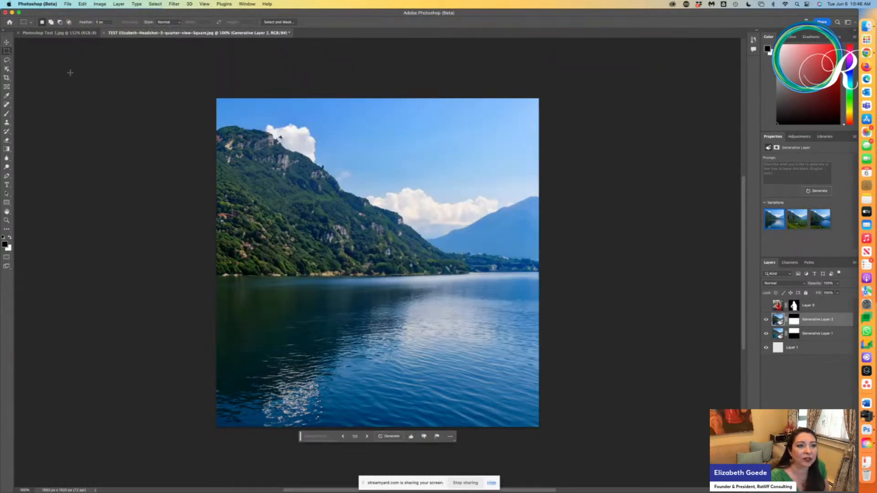
{"action": "left_click", "coordinate": [67, 5]}
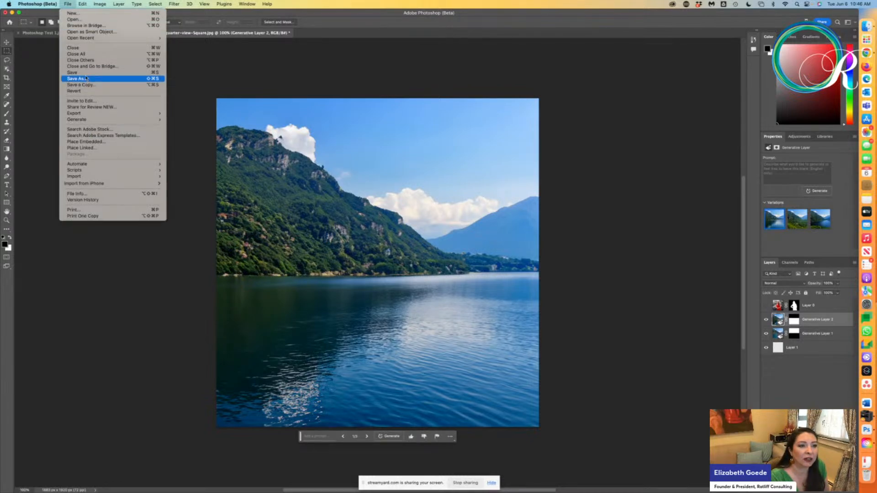
{"action": "left_click", "coordinate": [103, 20]}
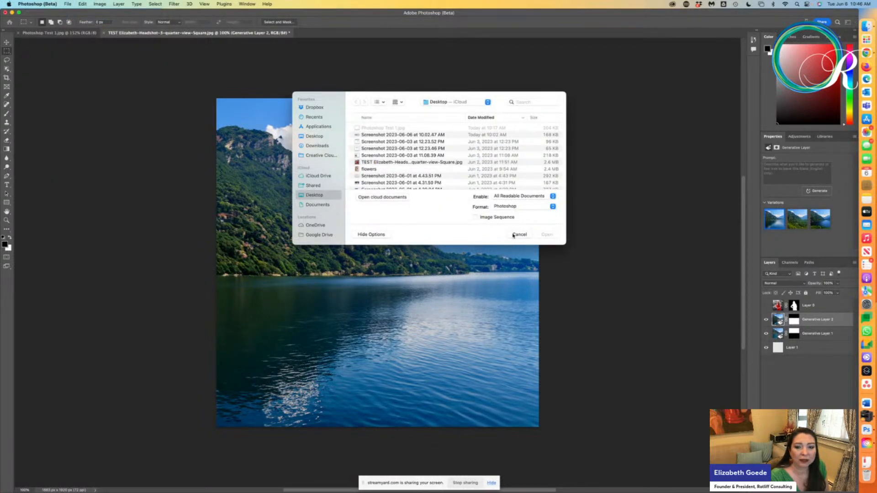
{"action": "left_click", "coordinate": [513, 235]}
{"action": "left_click", "coordinate": [67, 4]}
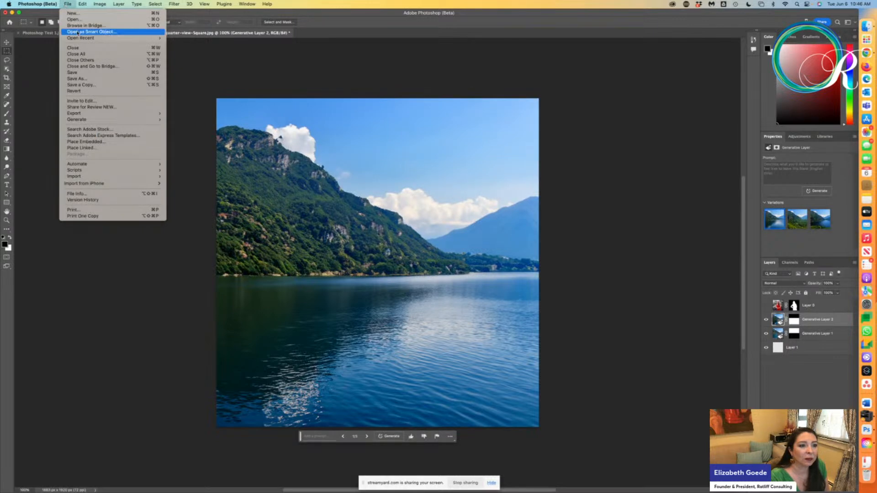
{"action": "mouse_move", "coordinate": [85, 38]}
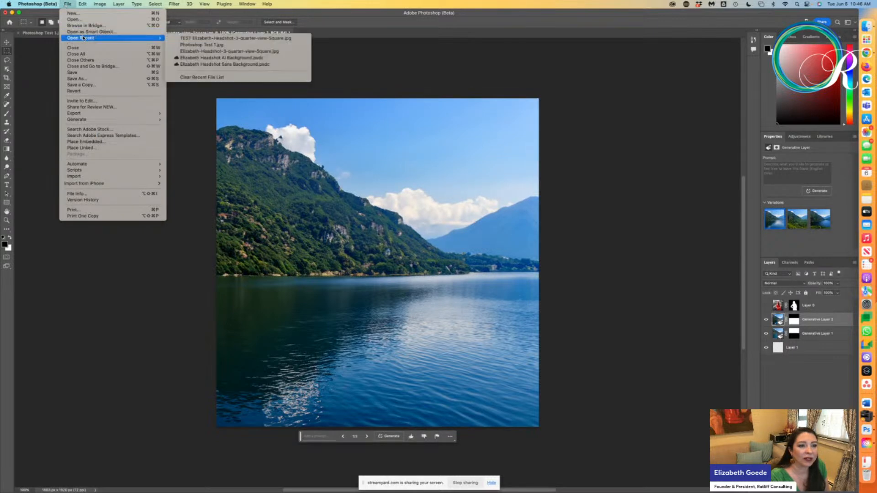
{"action": "left_click", "coordinate": [212, 40]}
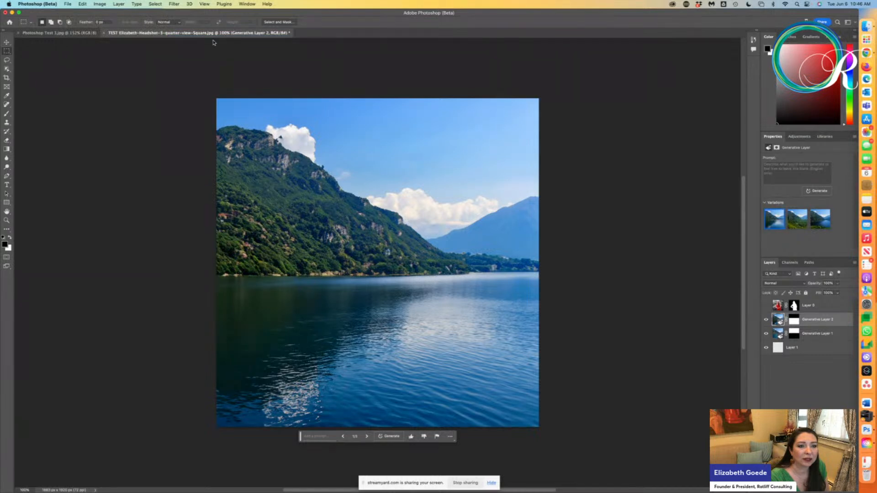
{"action": "left_click", "coordinate": [104, 33]}
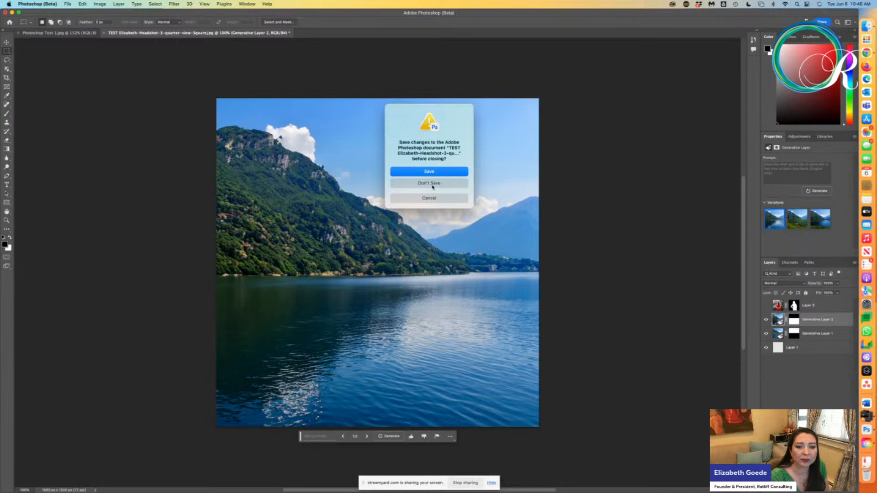
{"action": "left_click", "coordinate": [427, 198]}
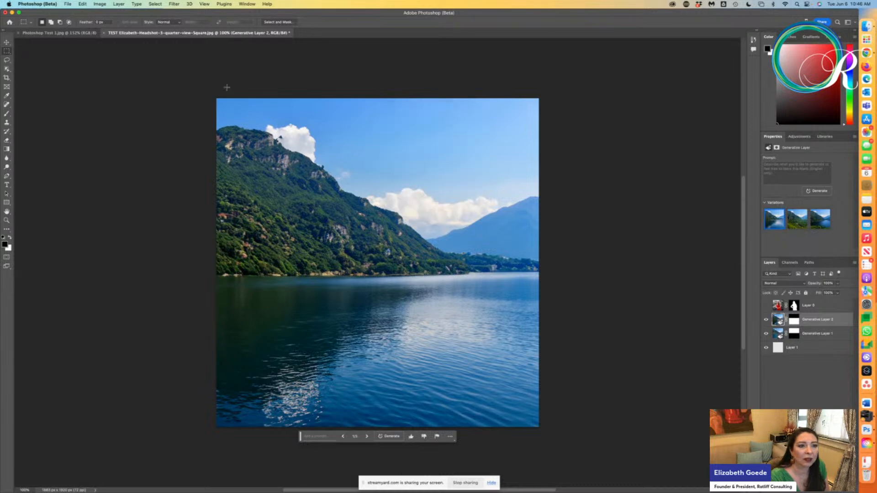
Step: Open the original three-quarter-view square headshot from the recent files and remove the background behind the woman
{"action": "left_click", "coordinate": [69, 4]}
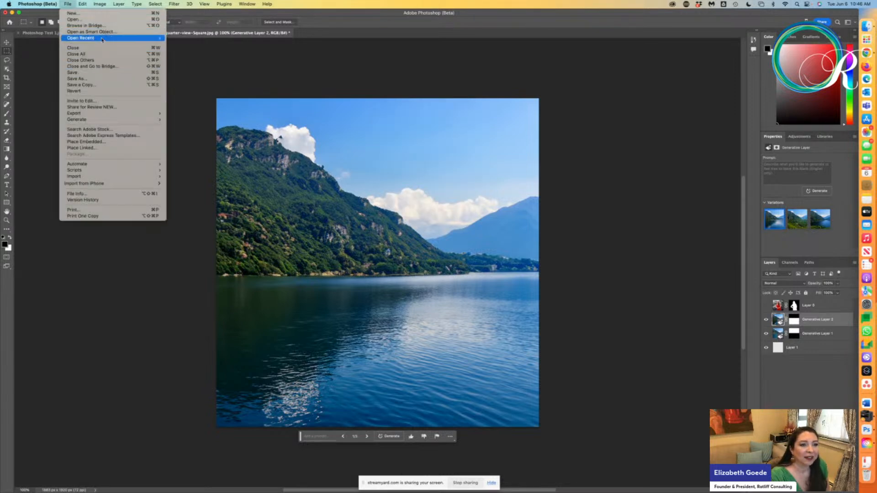
{"action": "mouse_move", "coordinate": [120, 38]}
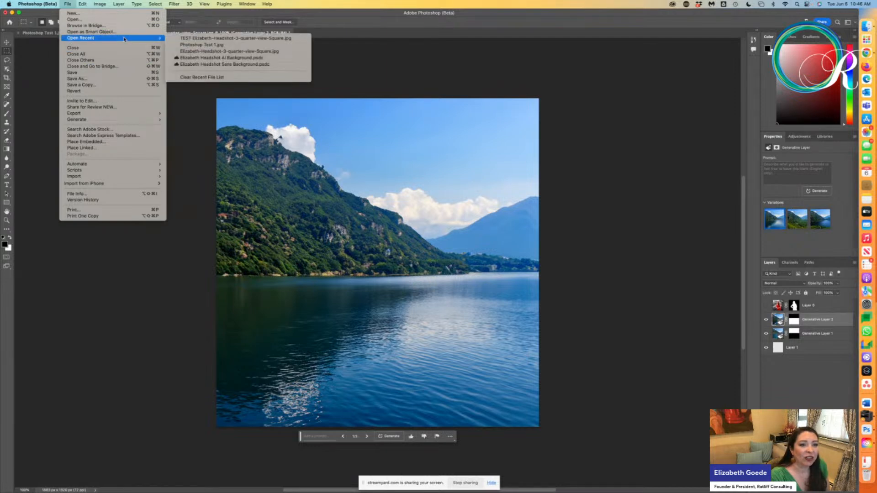
{"action": "left_click", "coordinate": [225, 51]}
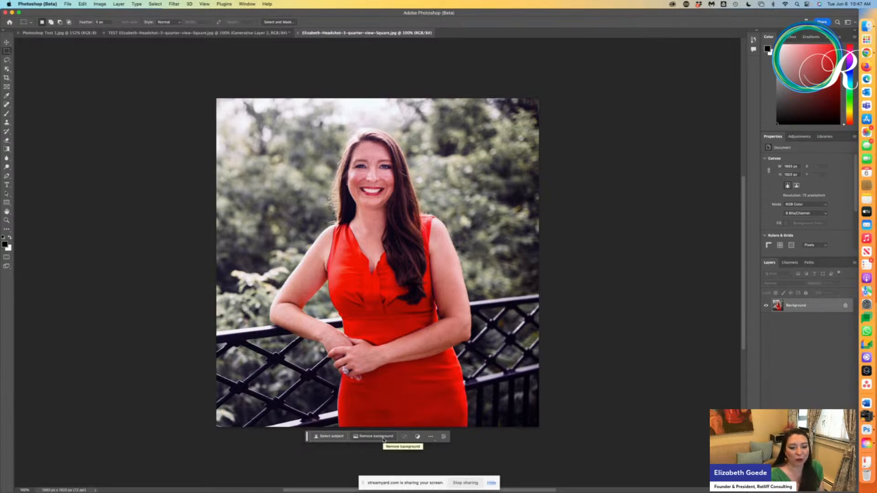
{"action": "left_click", "coordinate": [371, 436]}
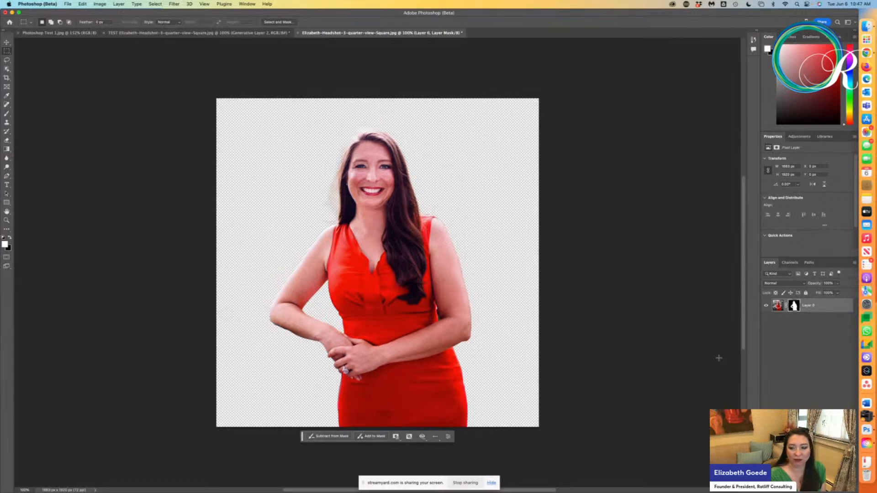
Step: Add a new empty layer to the original headshot document and hide the cut-out portrait layer
{"action": "left_click", "coordinate": [839, 490]}
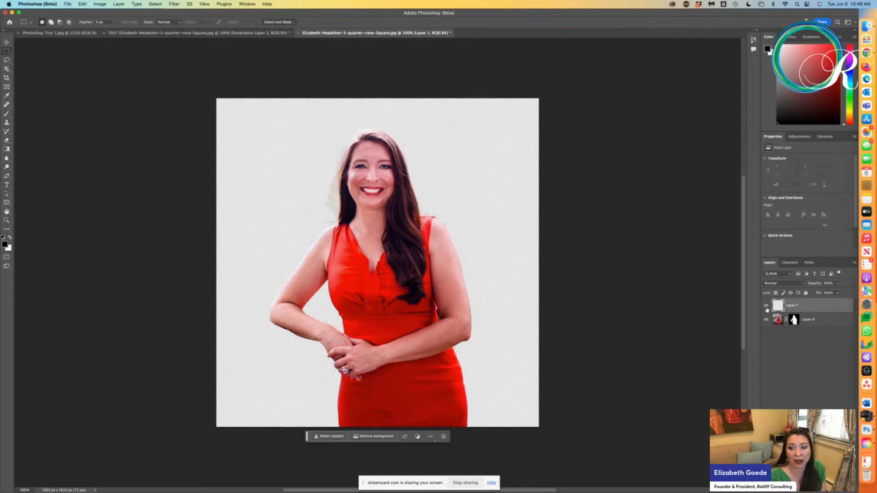
{"action": "left_click", "coordinate": [765, 320]}
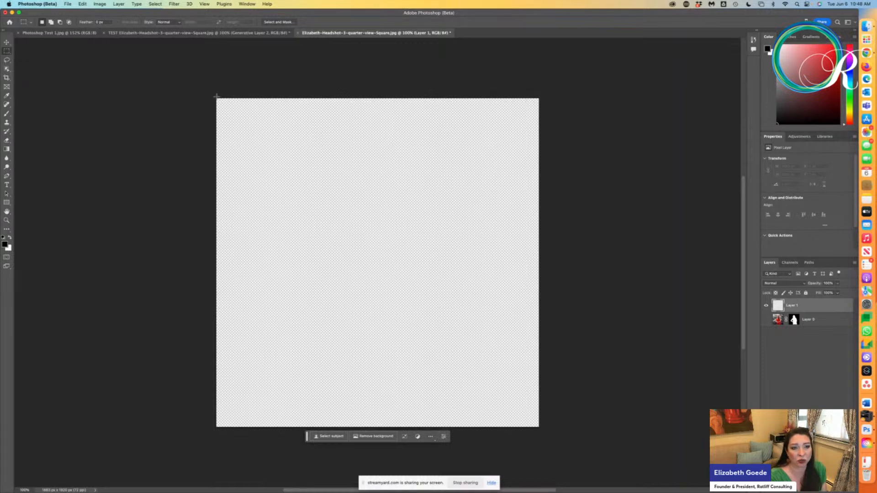
Step: Select the upper half of the empty canvas and fill it using Generative Fill with the prompt "Lake Michigan"
{"action": "left_click_drag", "start_coordinate": [217, 98], "coordinate": [546, 271]}
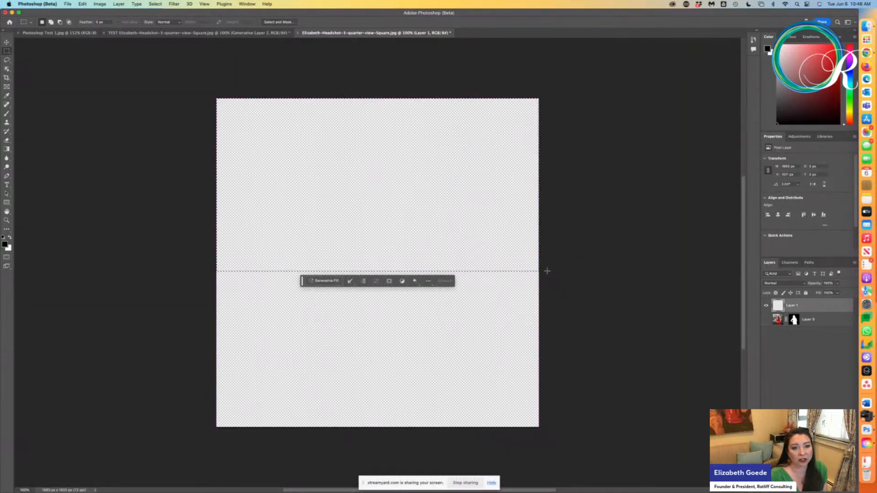
{"action": "left_click", "coordinate": [325, 280]}
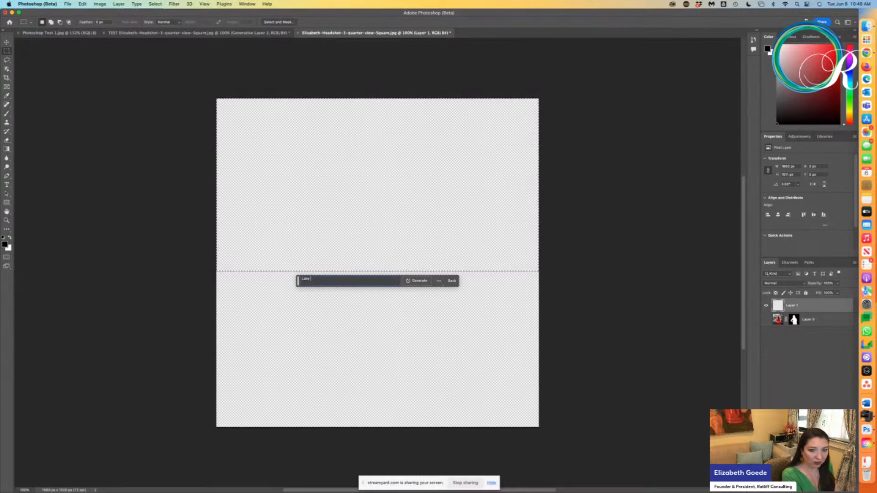
{"action": "type", "text": "Michi"}
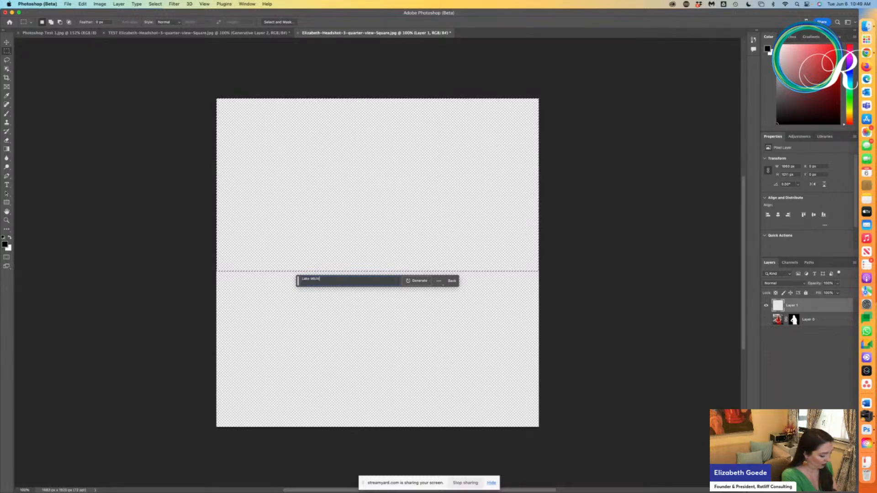
{"action": "type", "text": "gan"}
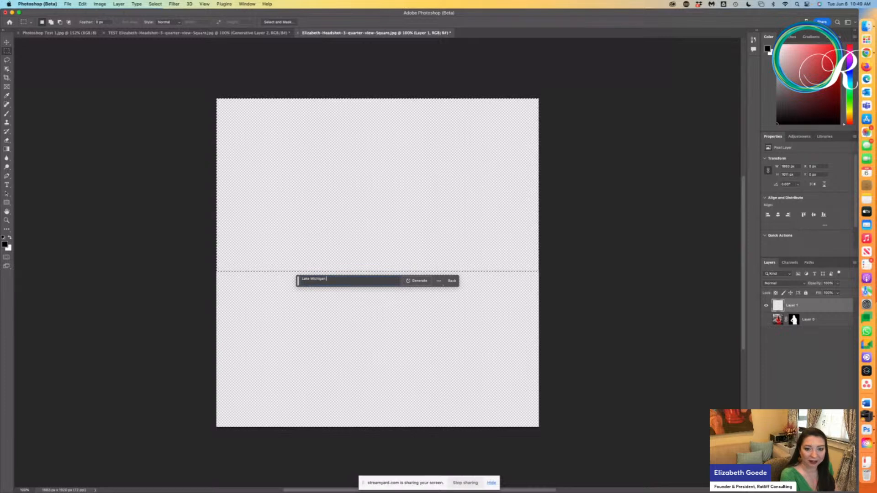
{"action": "left_click", "coordinate": [416, 281]}
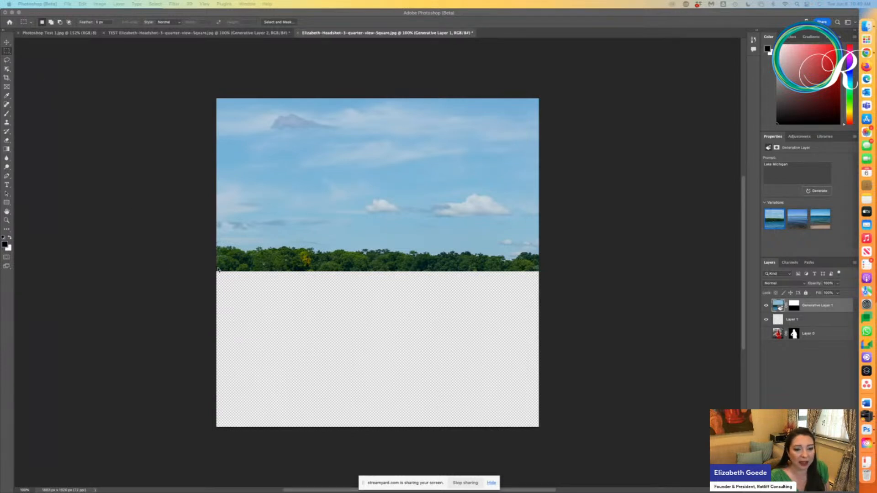
Step: Select the empty lower half plus a strip of the tree line, extend it with promptless Generative Fill, and keep the wooded lakeshore variation
{"action": "left_click", "coordinate": [212, 258]}
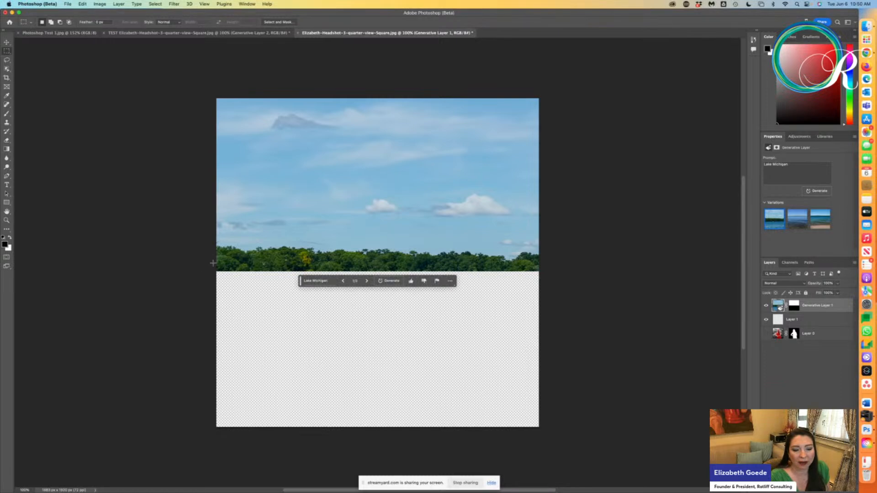
{"action": "left_click_drag", "start_coordinate": [212, 261], "coordinate": [557, 457]}
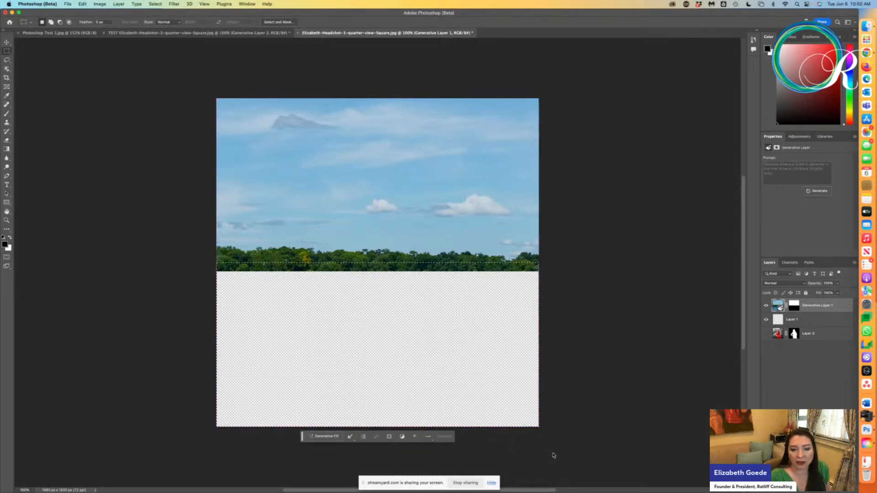
{"action": "left_click", "coordinate": [323, 436]}
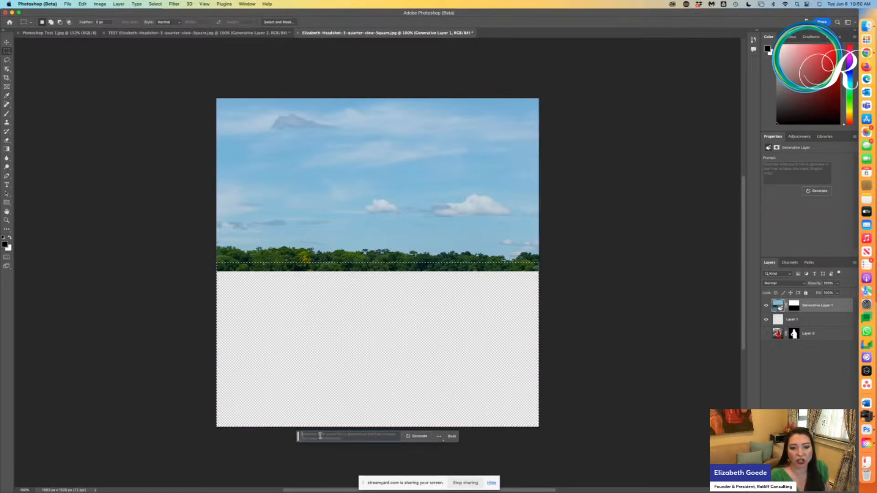
{"action": "left_click", "coordinate": [416, 437]}
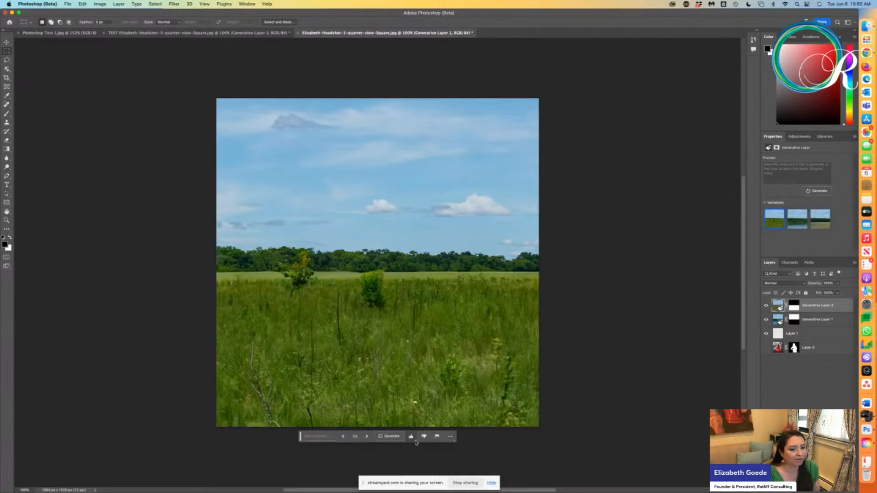
{"action": "left_click", "coordinate": [367, 436]}
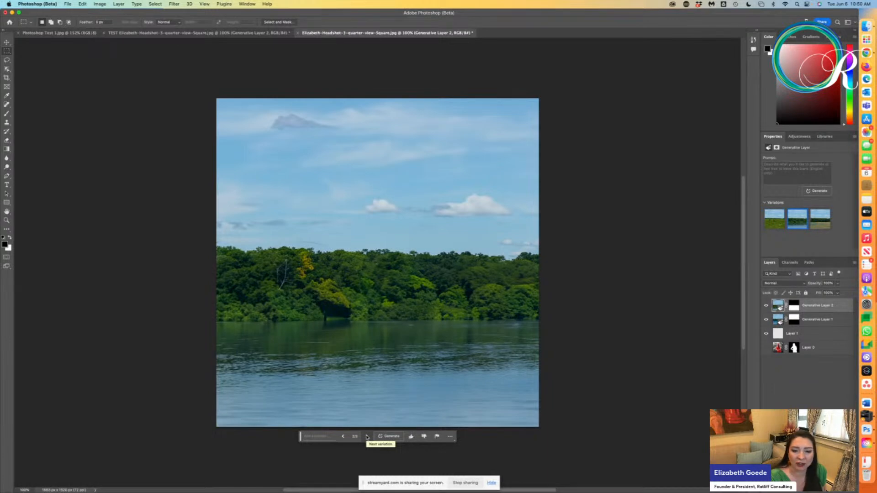
{"action": "left_click", "coordinate": [367, 437]}
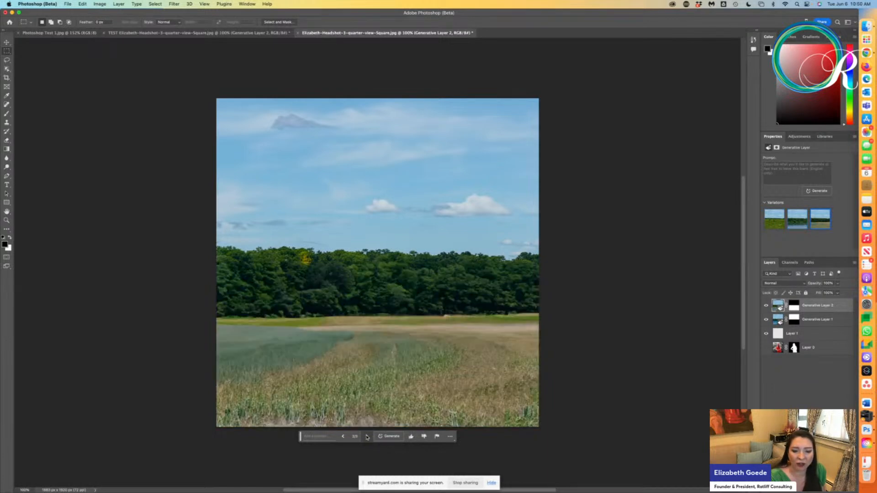
{"action": "left_click", "coordinate": [343, 437]}
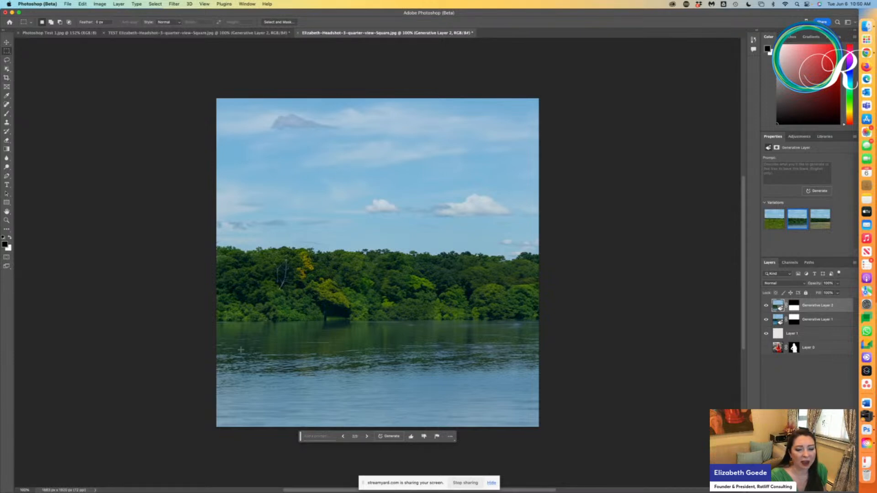
Step: Lasso a rounded area over the water and shoreline, generate a "Boat" there with Generative Fill, and choose the third variation
{"action": "left_click", "coordinate": [7, 59]}
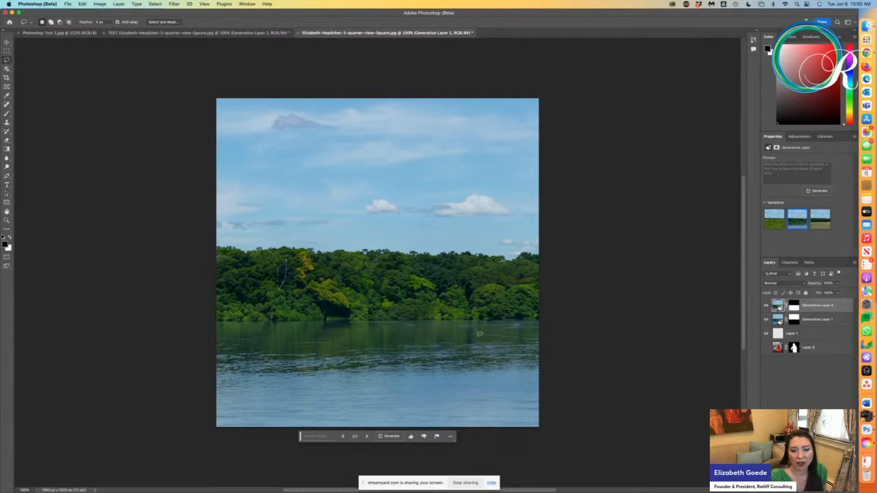
{"action": "mouse_move", "coordinate": [476, 331]}
{"action": "left_mouse_down"}
{"action": "mouse_move", "coordinate": [459, 305]}
{"action": "mouse_move", "coordinate": [417, 293]}
{"action": "mouse_move", "coordinate": [394, 294]}
{"action": "mouse_move", "coordinate": [374, 318]}
{"action": "mouse_move", "coordinate": [389, 359]}
{"action": "mouse_move", "coordinate": [429, 377]}
{"action": "mouse_move", "coordinate": [469, 372]}
{"action": "mouse_move", "coordinate": [476, 329]}
{"action": "left_mouse_up"}
{"action": "left_click", "coordinate": [379, 387]}
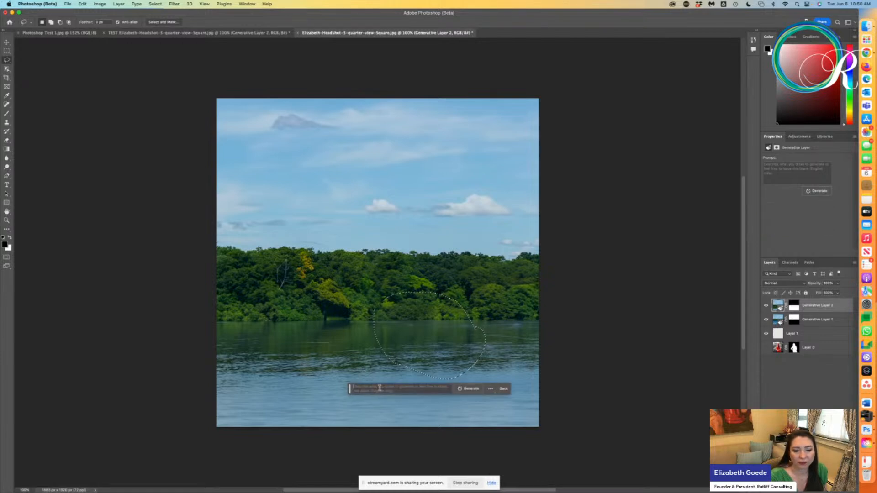
{"action": "type", "text": "boa"}
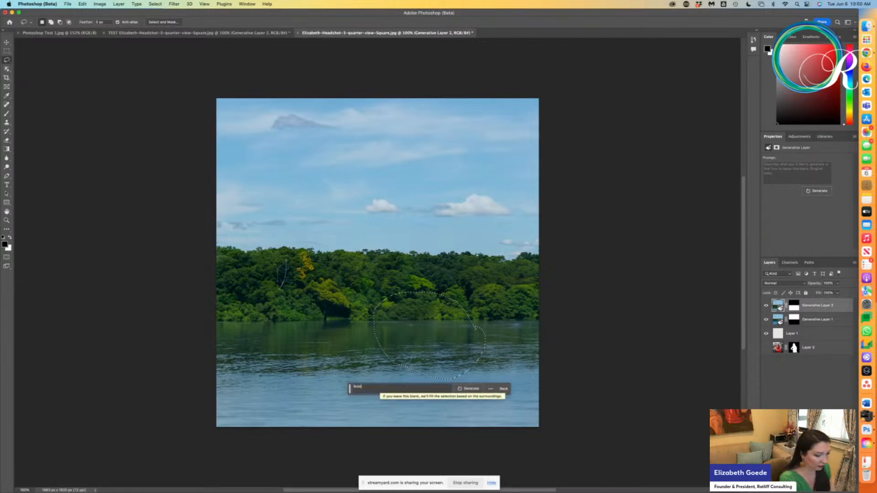
{"action": "left_click", "coordinate": [462, 389]}
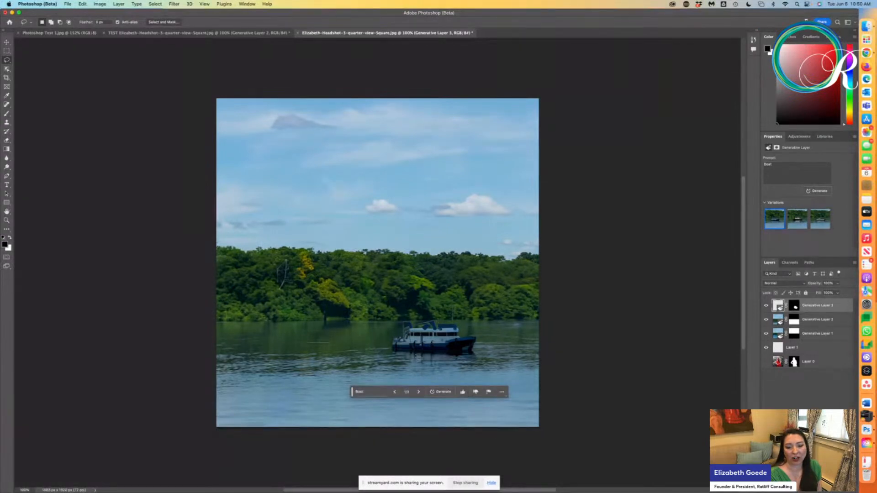
{"action": "left_click", "coordinate": [419, 394]}
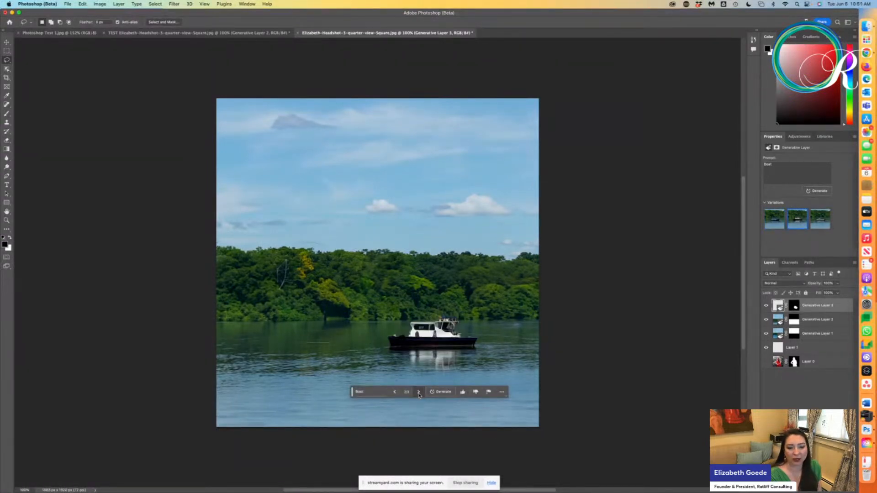
{"action": "left_click", "coordinate": [418, 394]}
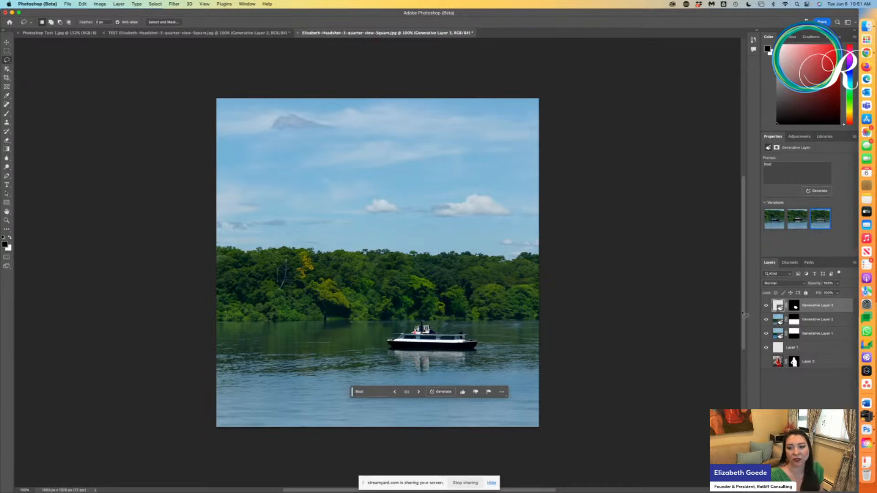
Step: Hide the boat layer, both generated landscape layers and the empty layer beneath them
{"action": "left_click", "coordinate": [767, 306]}
{"action": "left_click", "coordinate": [766, 320]}
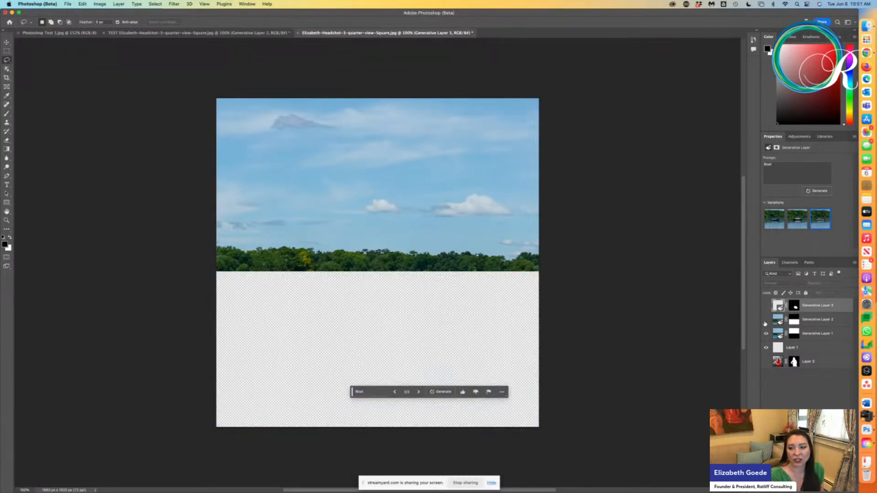
{"action": "left_click", "coordinate": [766, 334]}
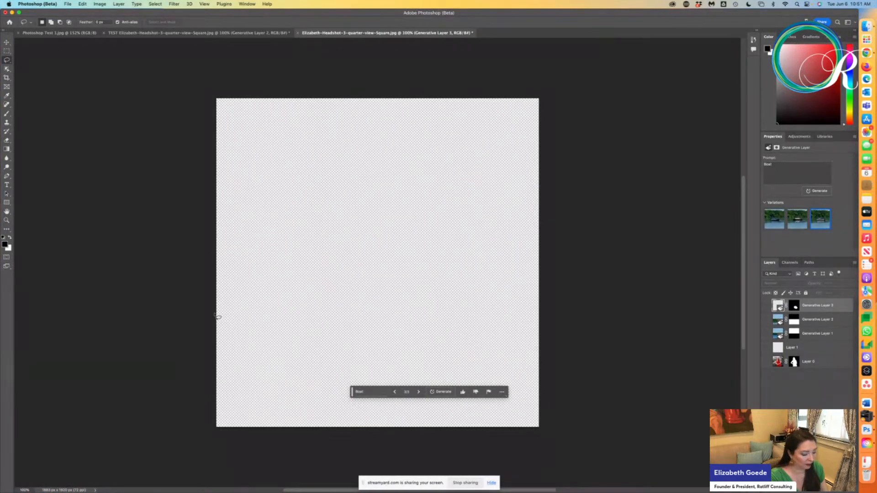
Step: Switch to Adobe Firefly in Chrome and go back from the Generative fill page to the Firefly home page
{"action": "key", "text": "Tab"}
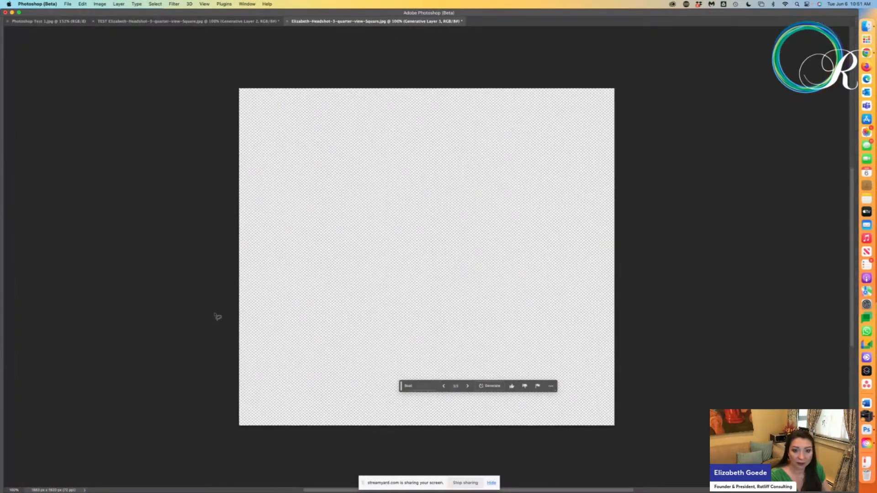
{"action": "key", "text": "Tab"}
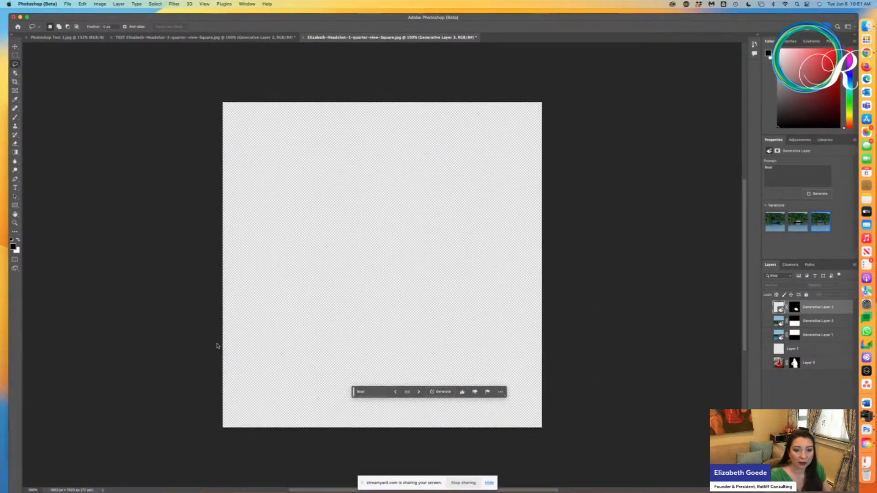
{"action": "key", "text": "ctrl+Up"}
{"action": "left_click", "coordinate": [178, 214]}
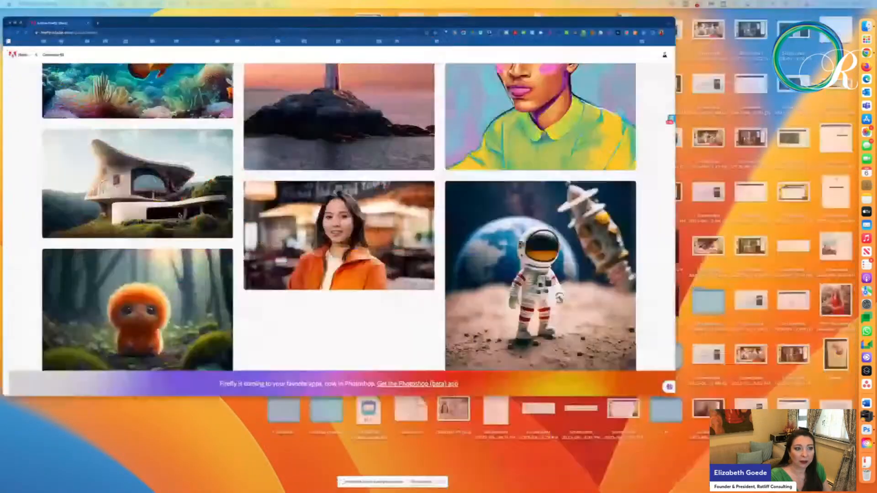
{"action": "scroll", "coordinate": [306, 190], "scroll_direction": "up", "scroll_amount": 5}
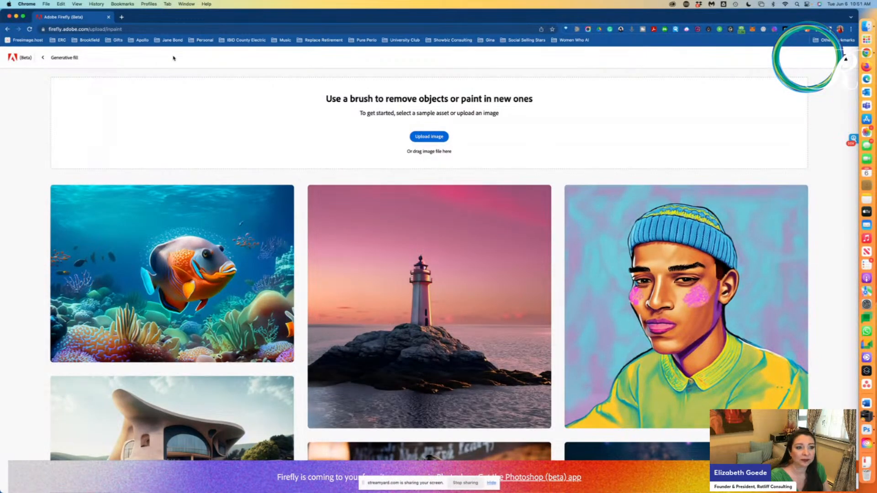
{"action": "left_click", "coordinate": [42, 58]}
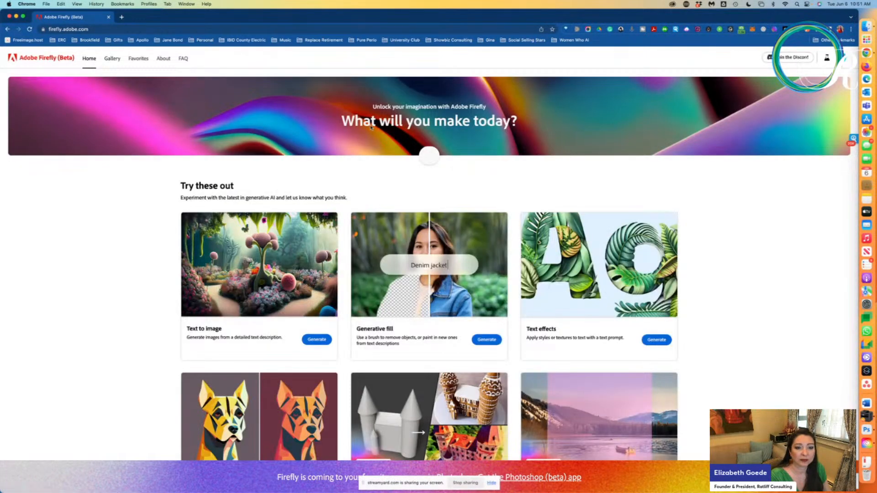
Step: Examine the available and in-exploration generative features on the Firefly home page, and return to the headshot document in Photoshop
{"action": "scroll", "coordinate": [398, 288], "scroll_direction": "down", "scroll_amount": 10}
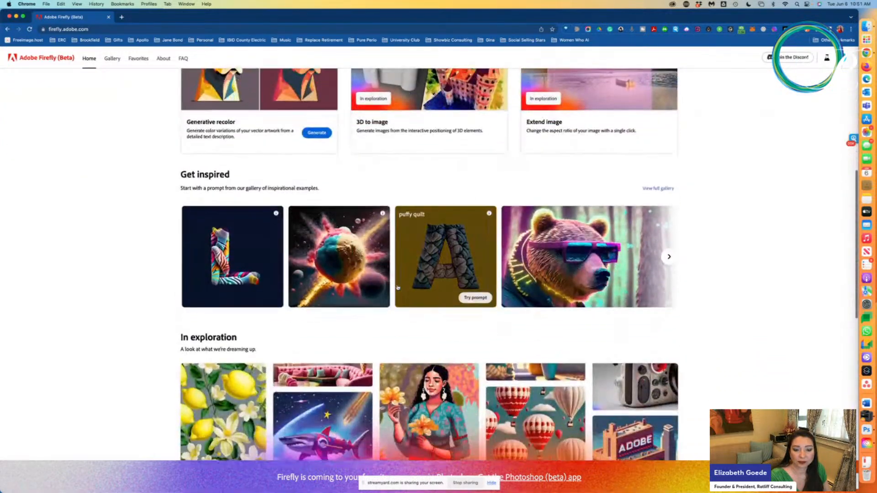
{"action": "scroll", "coordinate": [397, 287], "scroll_direction": "down", "scroll_amount": 6}
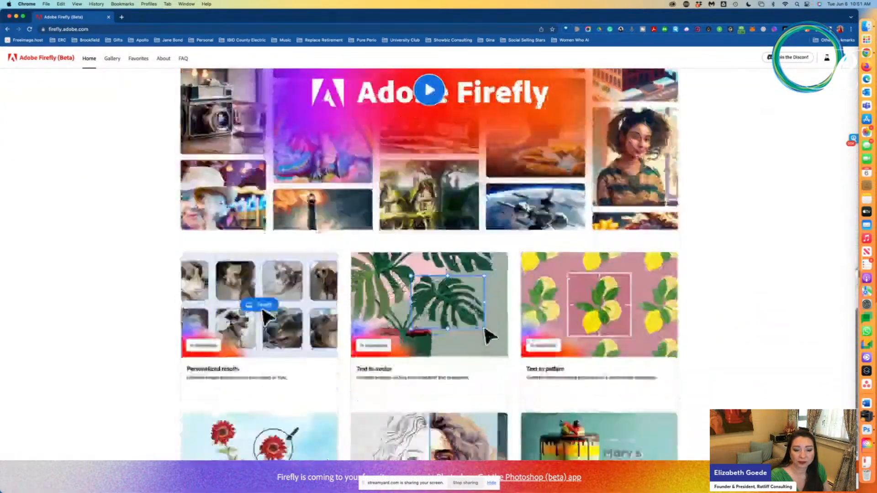
{"action": "scroll", "coordinate": [397, 288], "scroll_direction": "up", "scroll_amount": 7}
{"action": "scroll", "coordinate": [398, 287], "scroll_direction": "up", "scroll_amount": 12}
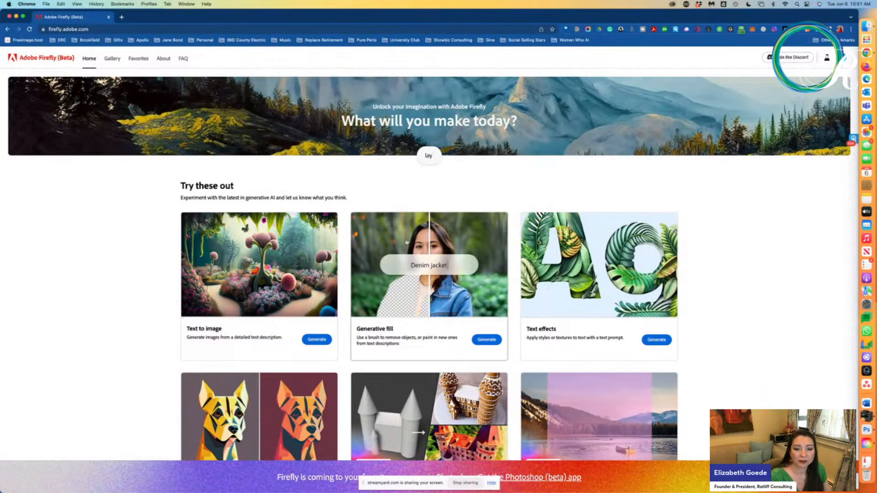
{"action": "scroll", "coordinate": [396, 313], "scroll_direction": "down", "scroll_amount": 10}
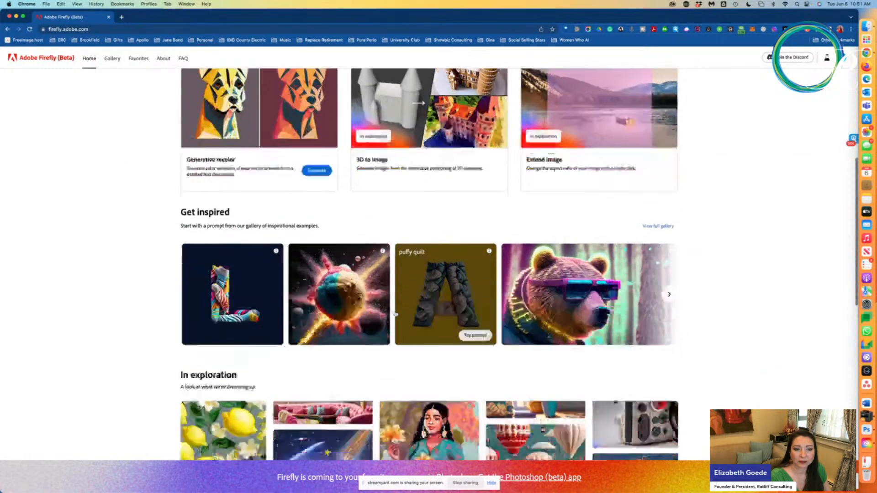
{"action": "scroll", "coordinate": [395, 313], "scroll_direction": "down", "scroll_amount": 8}
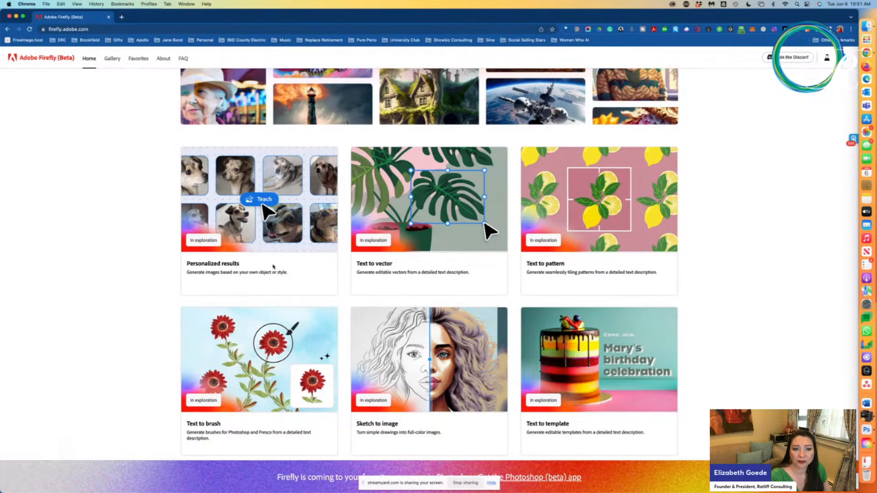
{"action": "scroll", "coordinate": [273, 267], "scroll_direction": "up", "scroll_amount": 4}
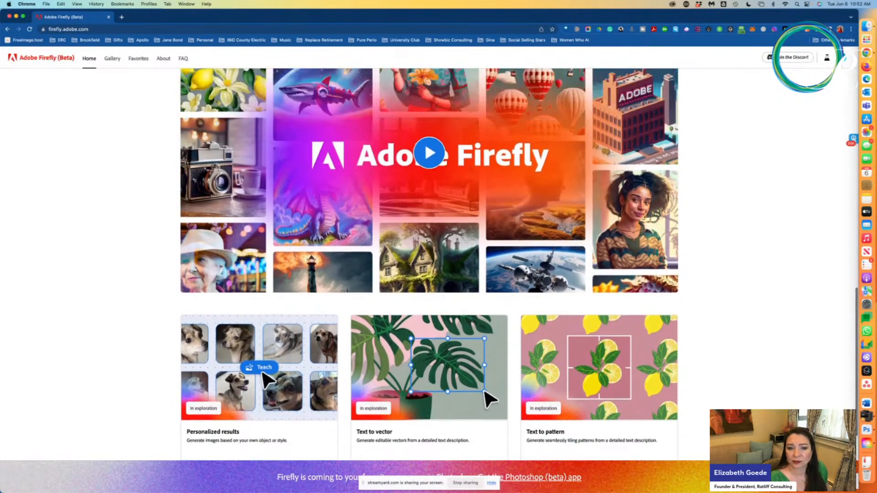
{"action": "scroll", "coordinate": [531, 264], "scroll_direction": "up", "scroll_amount": 7}
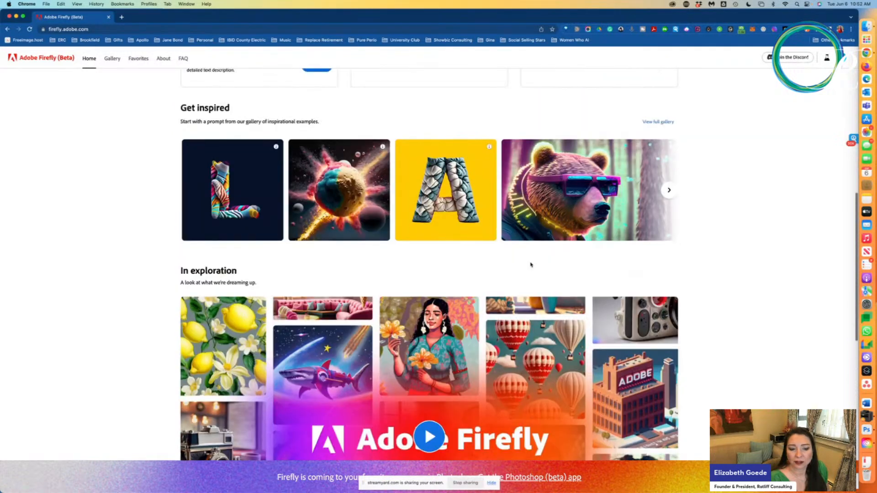
{"action": "scroll", "coordinate": [531, 264], "scroll_direction": "up", "scroll_amount": 8}
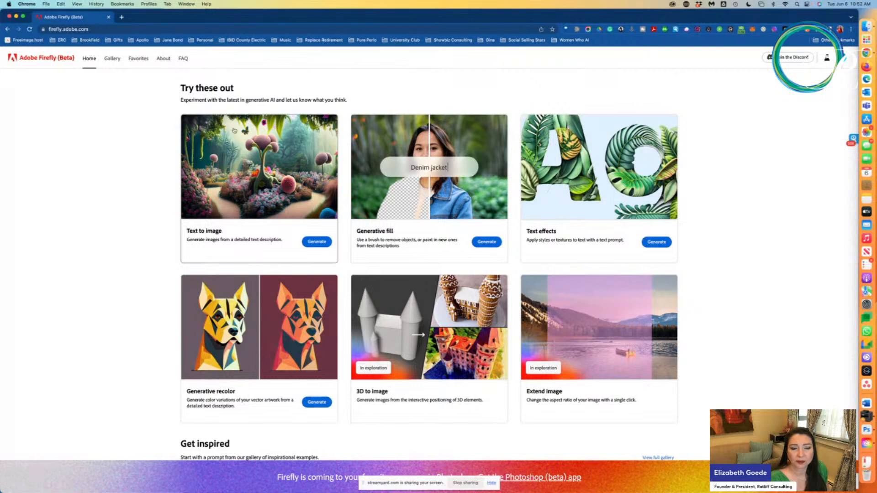
{"action": "scroll", "coordinate": [234, 131], "scroll_direction": "up", "scroll_amount": 3}
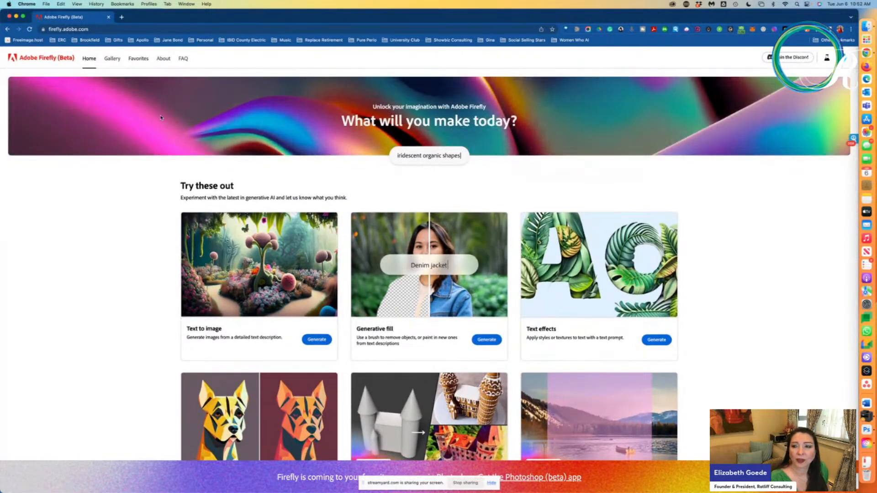
{"action": "key", "text": "ctrl+Up"}
{"action": "left_click", "coordinate": [192, 133]}
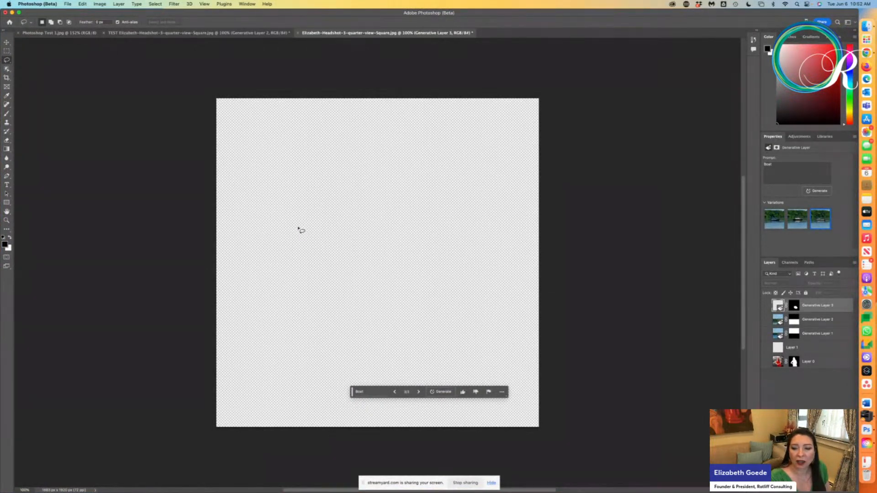
Step: Add a new layer, select the upper part of the canvas across its full width, and generate "woodsy Forest" there with Generative Fill
{"action": "left_click", "coordinate": [827, 489]}
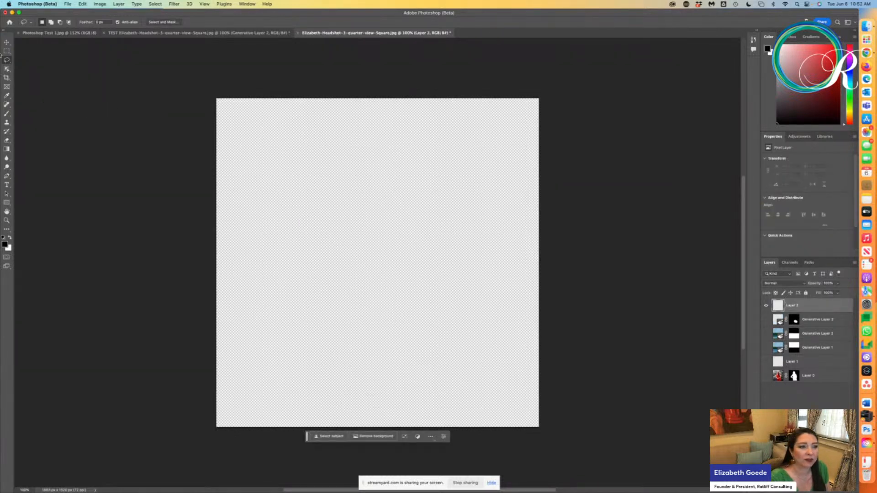
{"action": "left_click", "coordinate": [6, 51]}
{"action": "left_click_drag", "start_coordinate": [211, 94], "coordinate": [539, 303]}
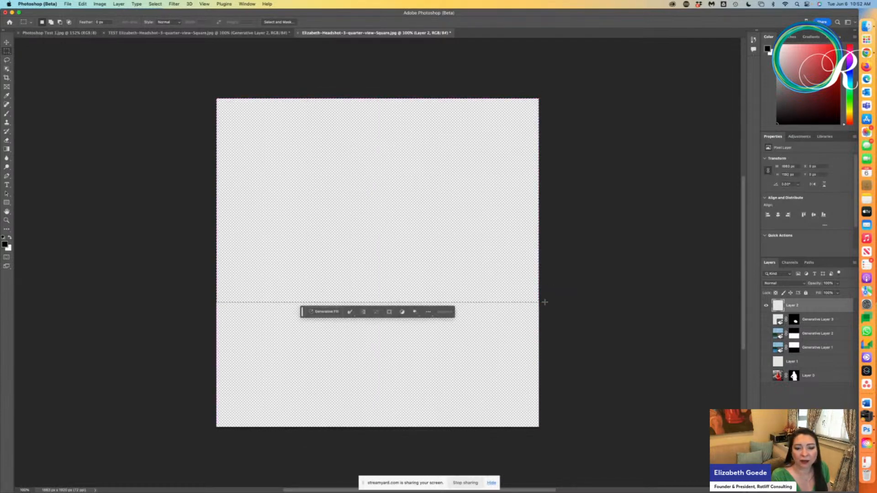
{"action": "left_click", "coordinate": [325, 312]}
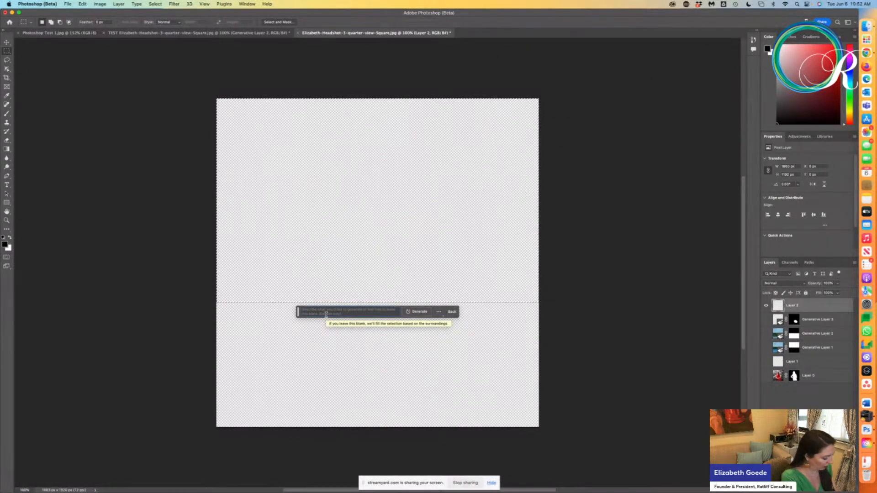
{"action": "type", "text": "FOrest"}
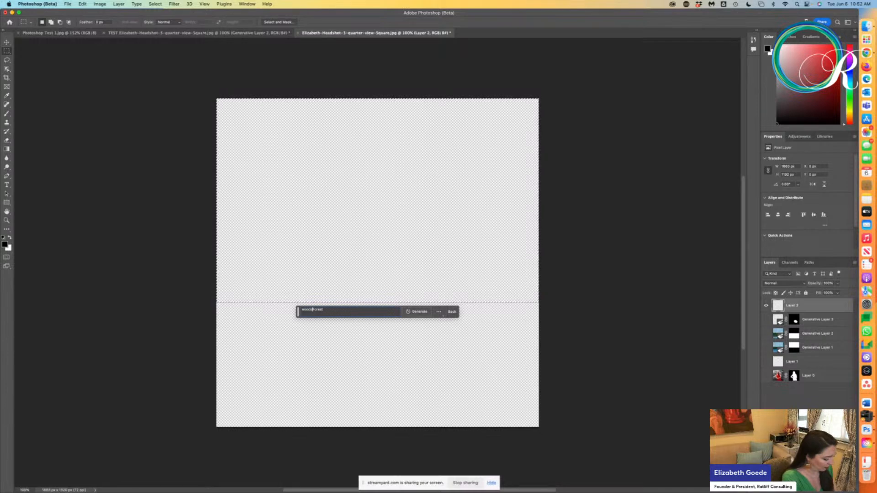
{"action": "key", "text": "Return"}
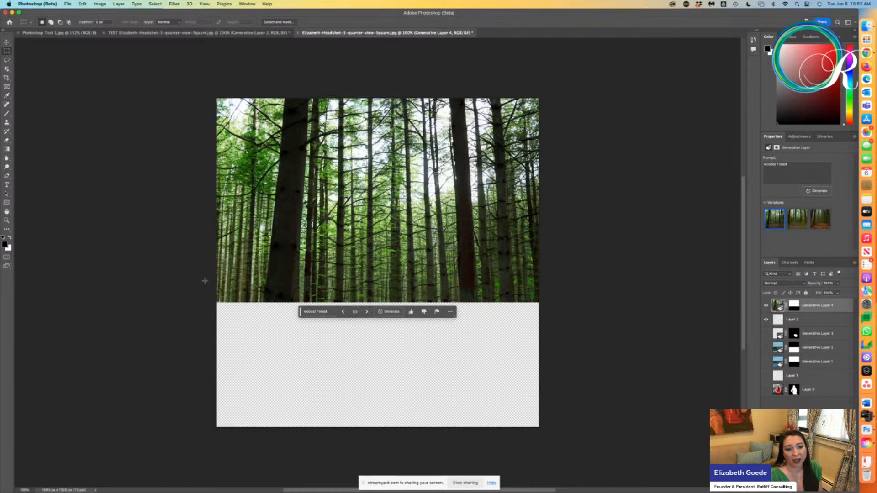
Step: Select the empty lower area with a slight overlap onto the forest, run Generative Fill without a prompt, compare the variations and keep the first
{"action": "left_click_drag", "start_coordinate": [211, 281], "coordinate": [540, 434]}
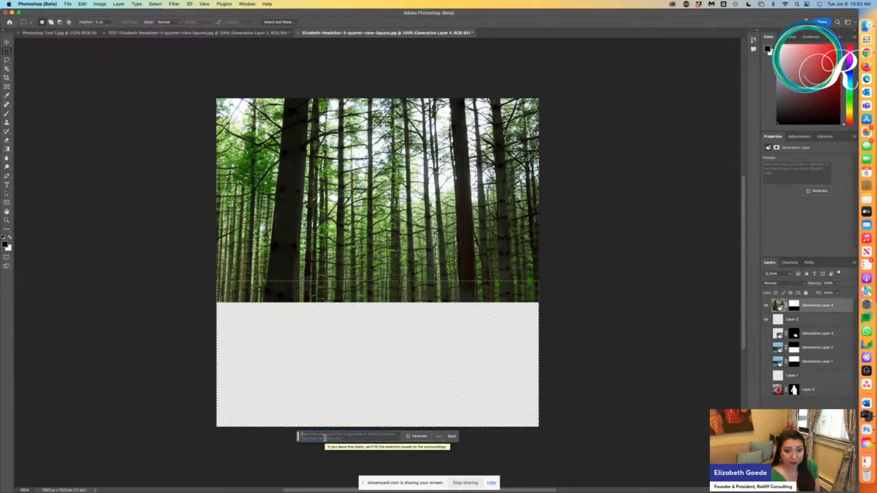
{"action": "left_click", "coordinate": [417, 437]}
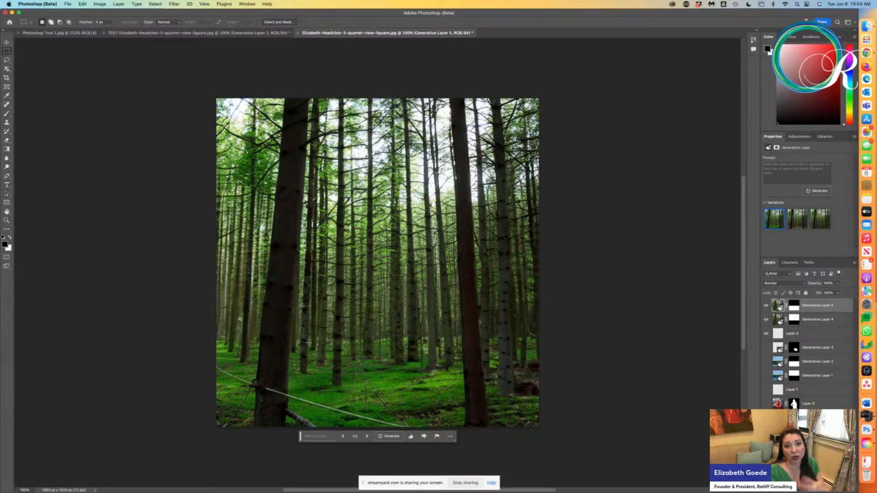
{"action": "left_click", "coordinate": [368, 437]}
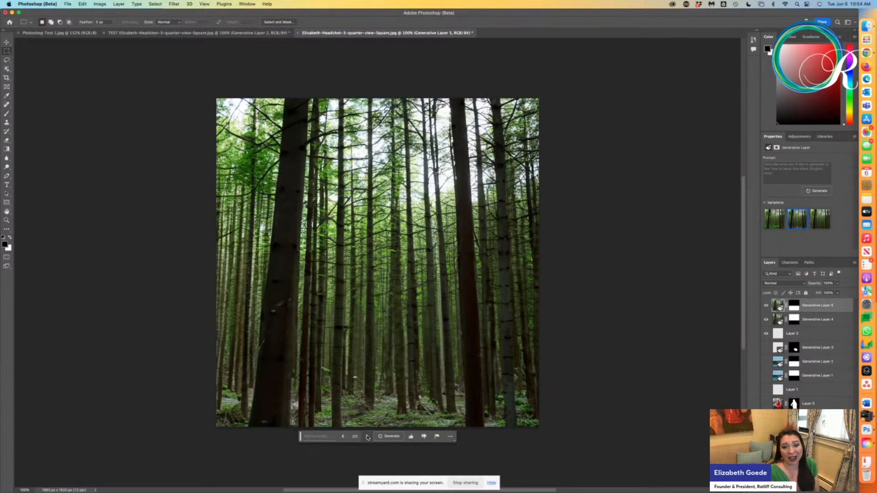
{"action": "left_click", "coordinate": [367, 436]}
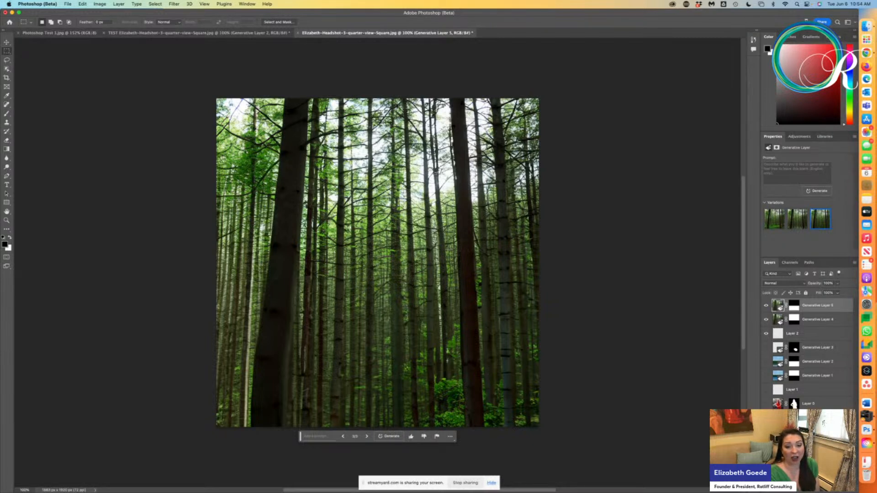
{"action": "left_click", "coordinate": [343, 437]}
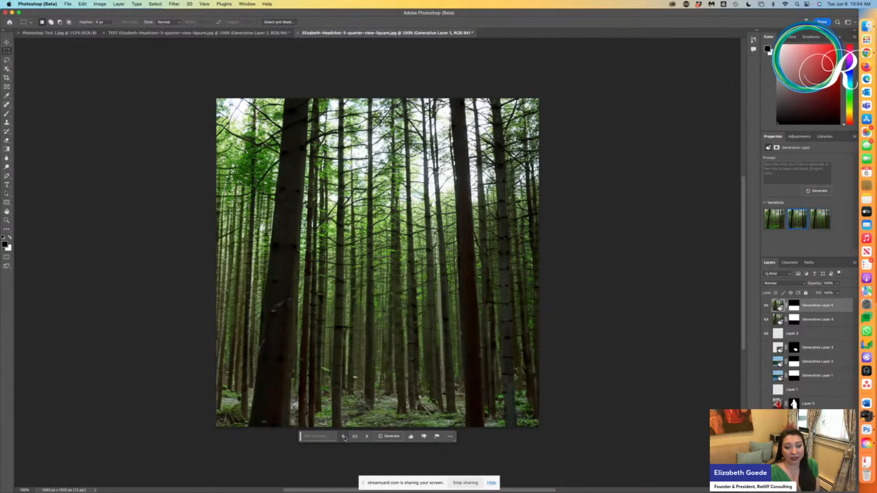
{"action": "left_click", "coordinate": [344, 437]}
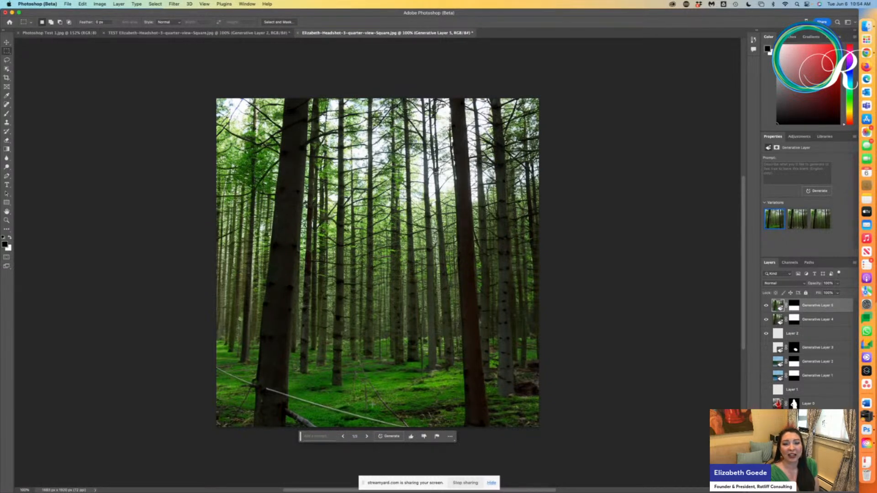
{"action": "left_click", "coordinate": [367, 436]}
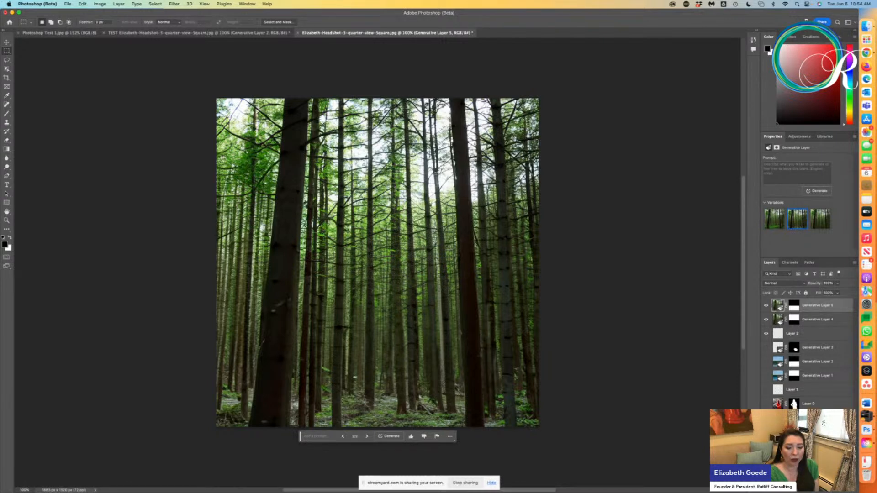
{"action": "left_click", "coordinate": [344, 437]}
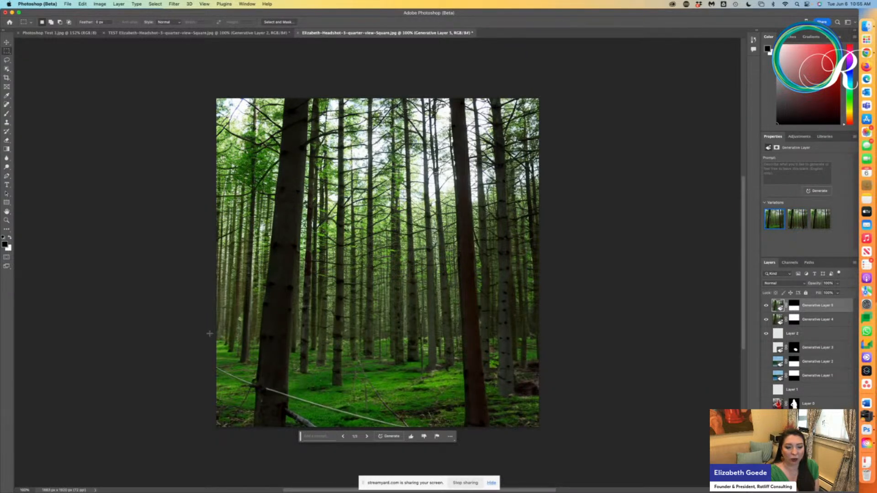
Step: Lasso a small rounded patch of the mossy ground between the two large trunks and generate "Flowers" there with Generative Fill
{"action": "left_click", "coordinate": [7, 61]}
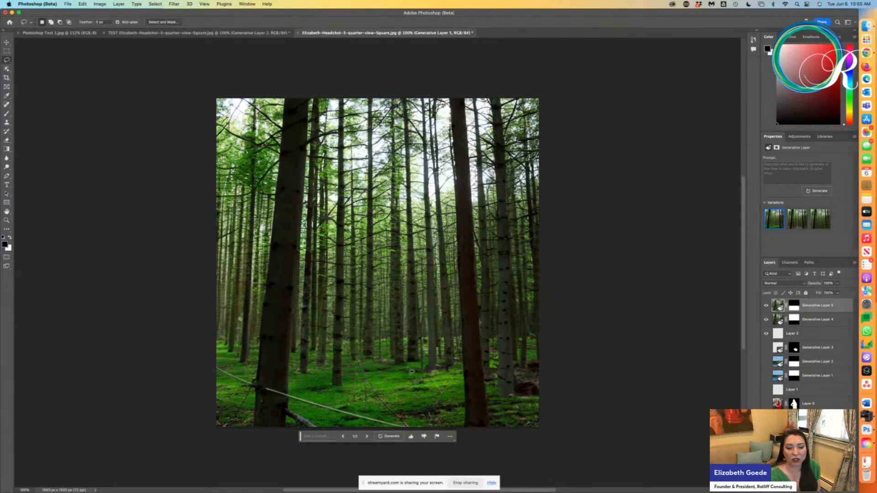
{"action": "mouse_move", "coordinate": [413, 361]}
{"action": "left_mouse_down"}
{"action": "mouse_move", "coordinate": [358, 373]}
{"action": "mouse_move", "coordinate": [389, 399]}
{"action": "mouse_move", "coordinate": [419, 393]}
{"action": "mouse_move", "coordinate": [431, 376]}
{"action": "mouse_move", "coordinate": [410, 360]}
{"action": "left_mouse_up"}
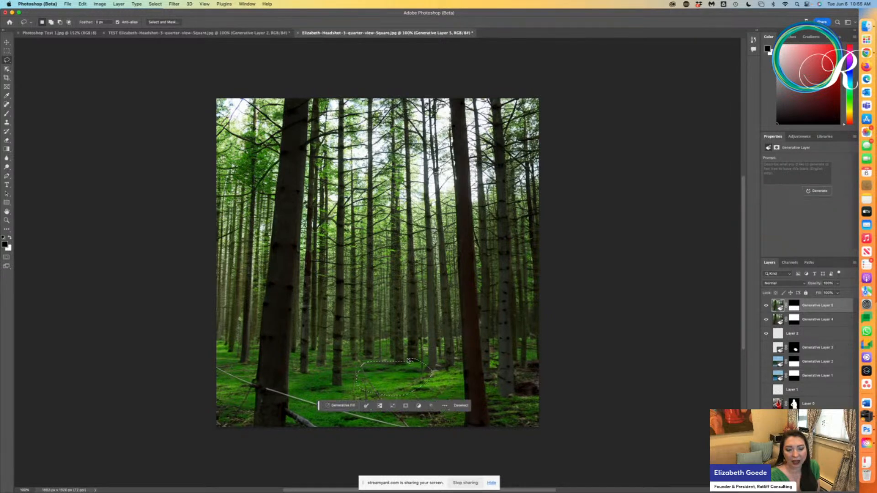
{"action": "left_click", "coordinate": [341, 405]}
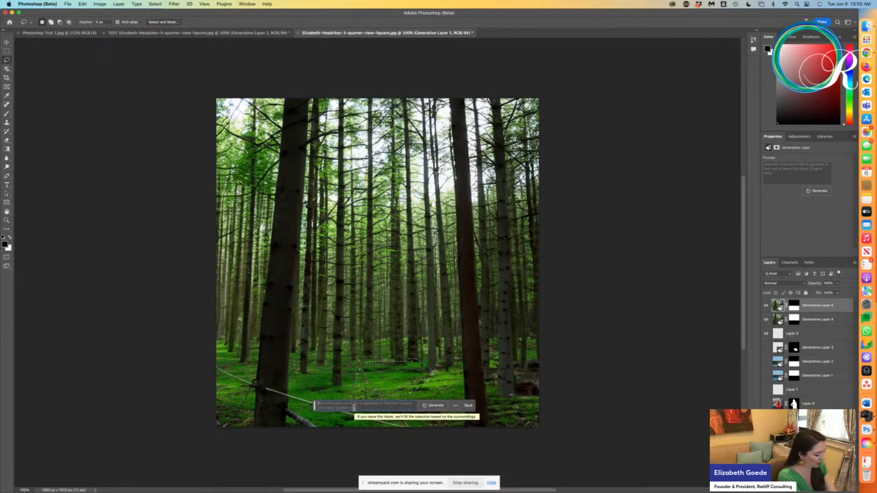
{"action": "type", "text": "Flowers"}
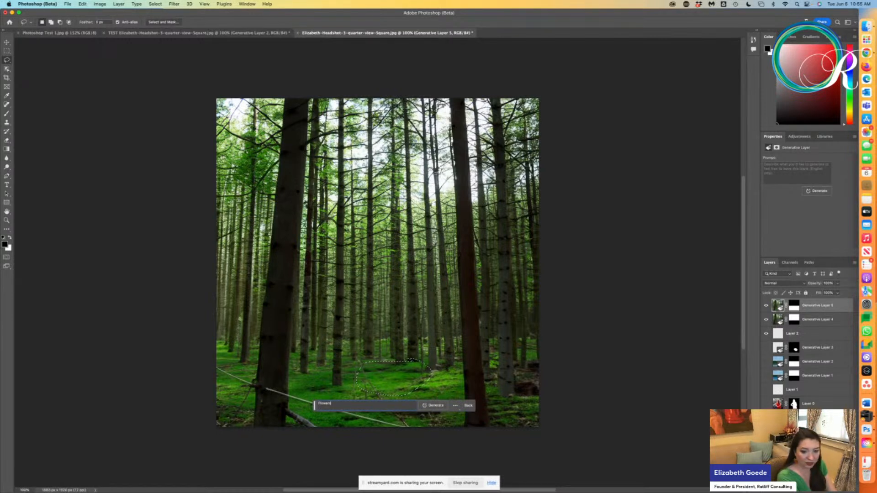
{"action": "key", "text": "Return"}
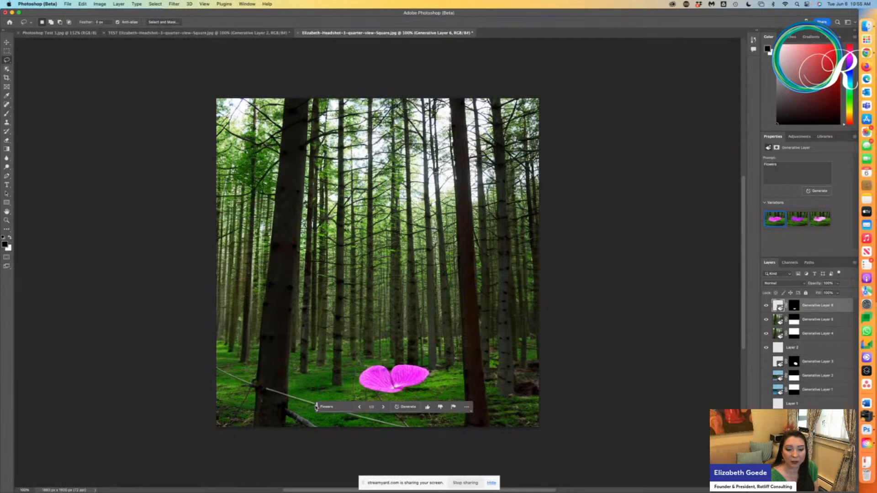
Step: Move the contextual task bar below the image, compare the generated flower variations and choose the second one
{"action": "left_click_drag", "start_coordinate": [316, 407], "coordinate": [245, 445]}
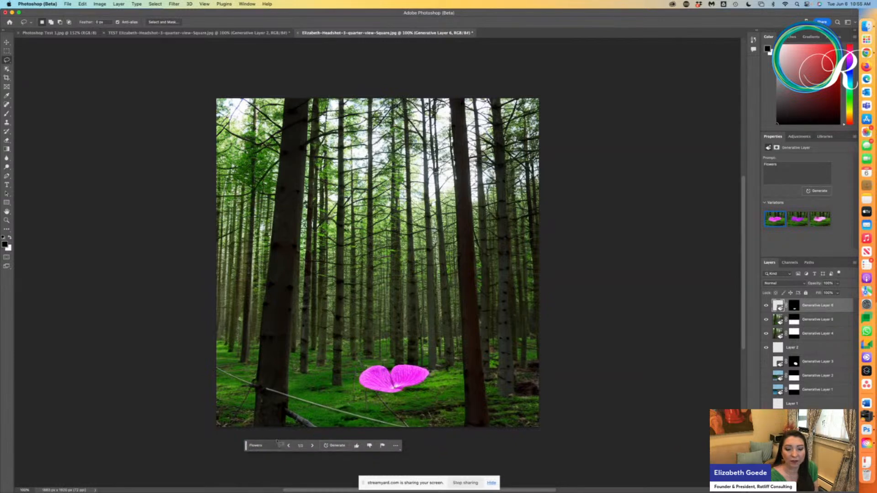
{"action": "left_click", "coordinate": [312, 446]}
{"action": "left_click", "coordinate": [313, 446]}
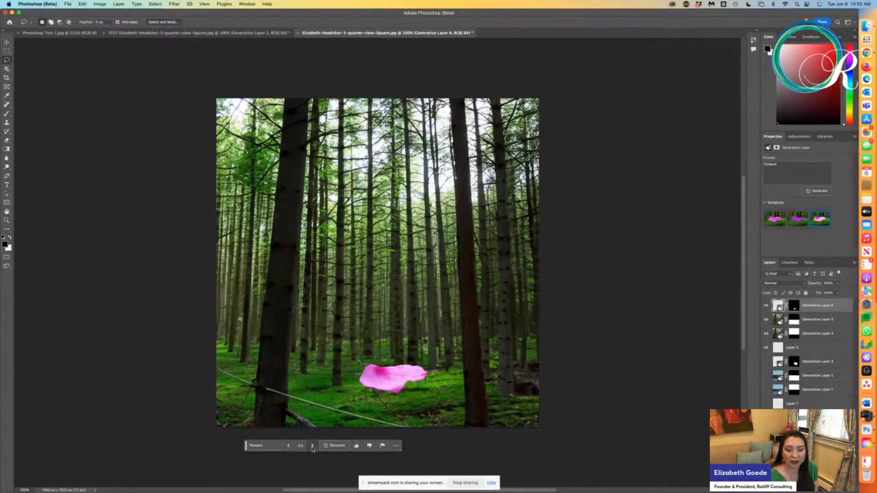
{"action": "left_click", "coordinate": [313, 446]}
{"action": "left_click", "coordinate": [313, 446]}
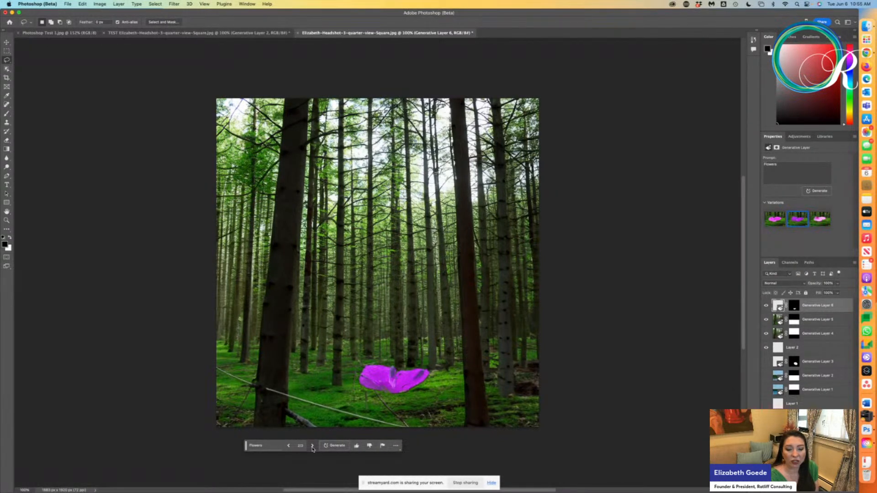
Step: Reopen the "Flowers" prompt, leave its text as is, and delete the generated flower layer
{"action": "left_click", "coordinate": [270, 447]}
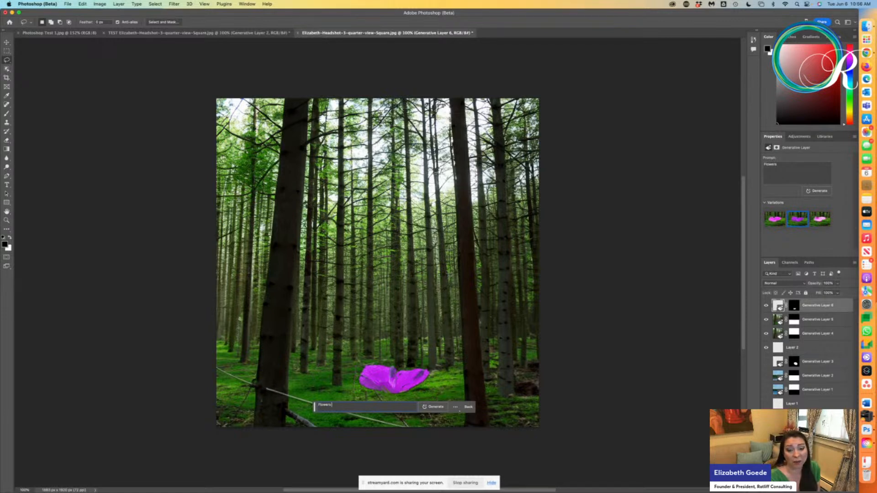
{"action": "key", "text": "super+0"}
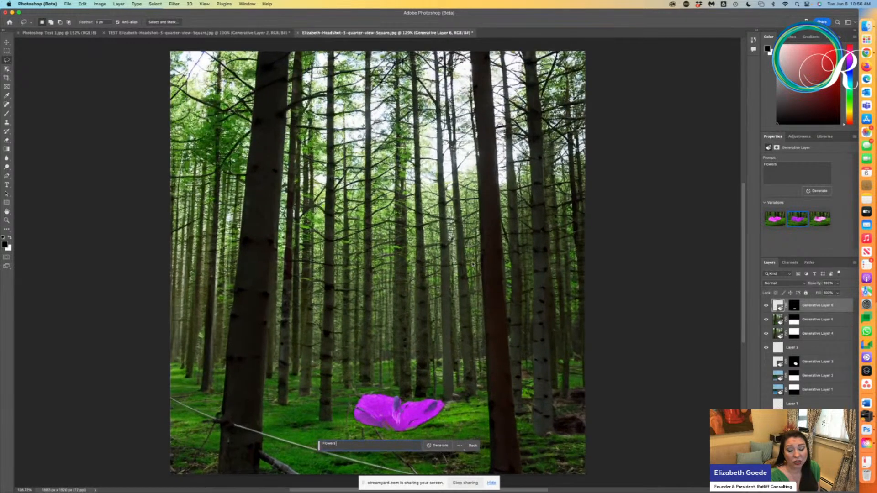
{"action": "left_click_drag", "start_coordinate": [343, 445], "coordinate": [317, 444]}
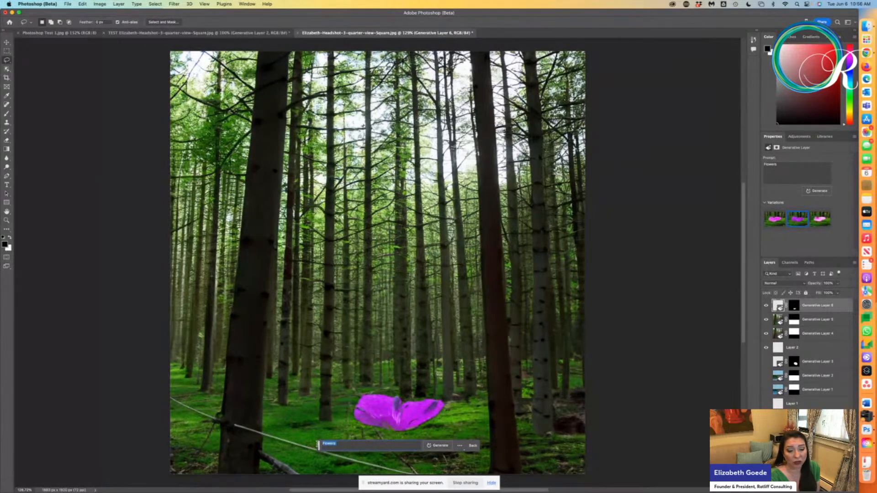
{"action": "key", "text": "Right"}
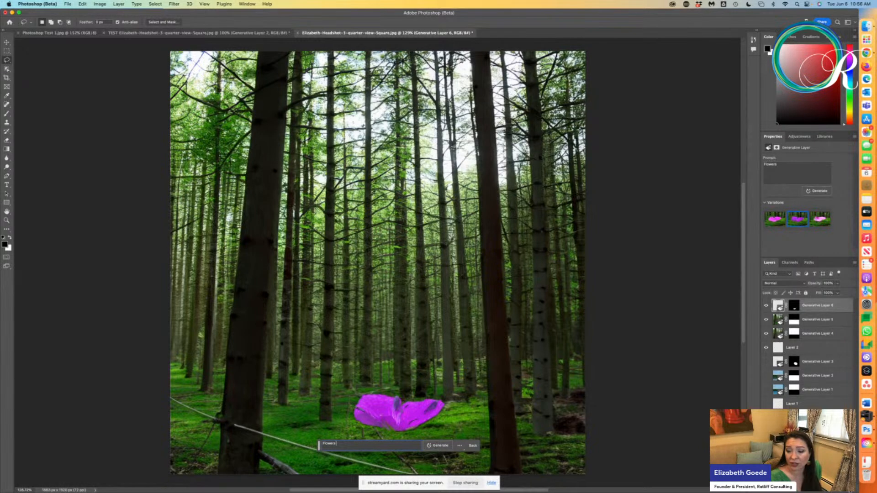
{"action": "key", "text": "BackSpace"}
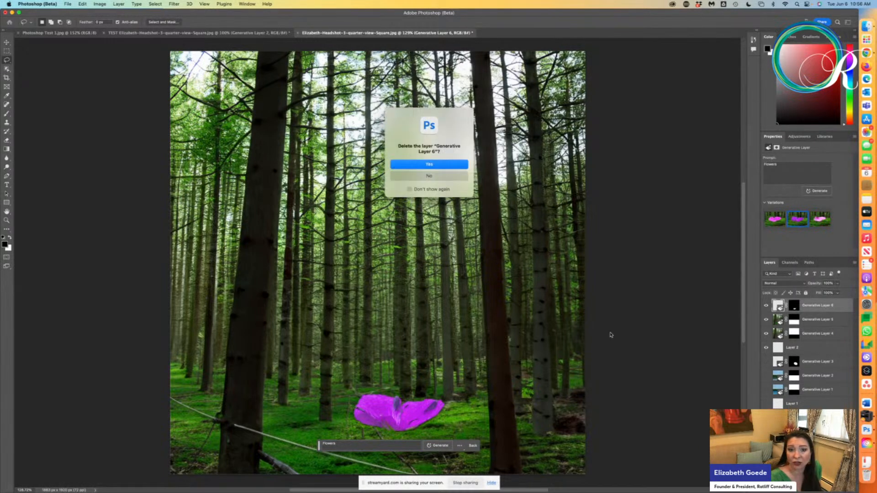
{"action": "left_click", "coordinate": [430, 164]}
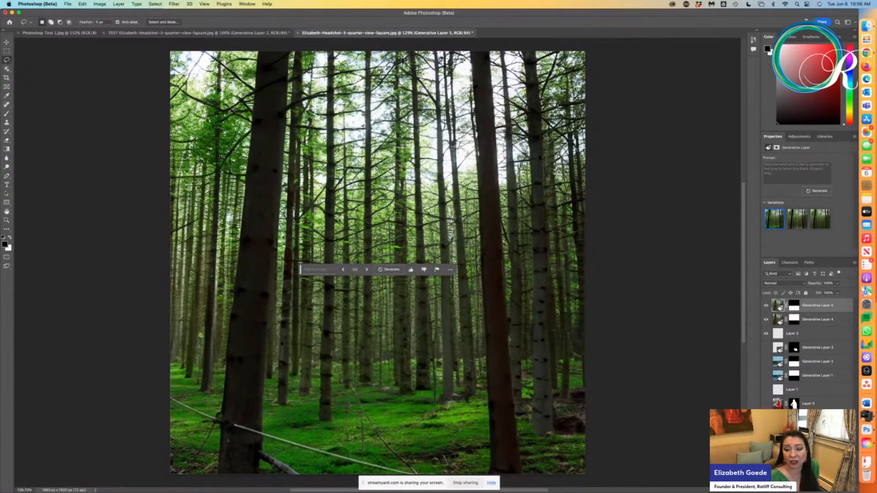
Step: Add a new layer, lasso a wide, flat patch of the mossy ground, and generate "Field of flowers" there with Generative Fill
{"action": "left_click", "coordinate": [829, 486]}
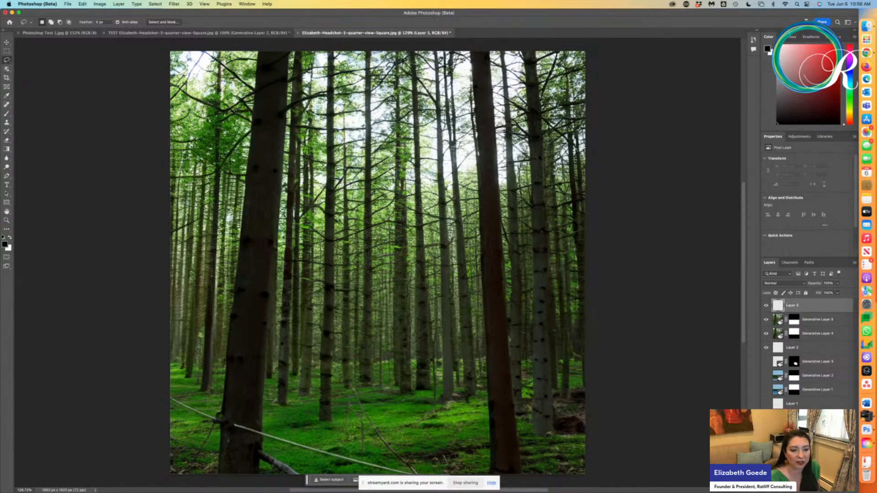
{"action": "mouse_move", "coordinate": [339, 391]}
{"action": "left_mouse_down"}
{"action": "mouse_move", "coordinate": [451, 406]}
{"action": "mouse_move", "coordinate": [501, 427]}
{"action": "mouse_move", "coordinate": [490, 439]}
{"action": "mouse_move", "coordinate": [440, 435]}
{"action": "mouse_move", "coordinate": [340, 392]}
{"action": "left_mouse_up"}
{"action": "left_click", "coordinate": [355, 448]}
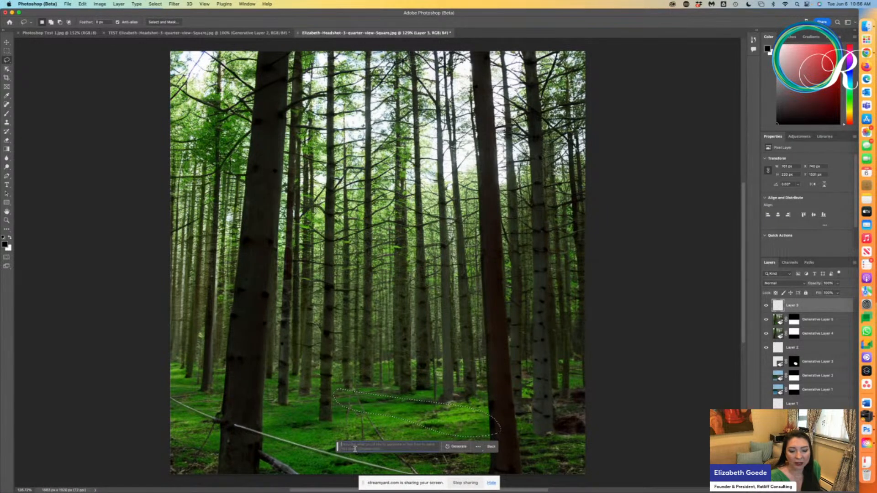
{"action": "type", "text": "Fie"}
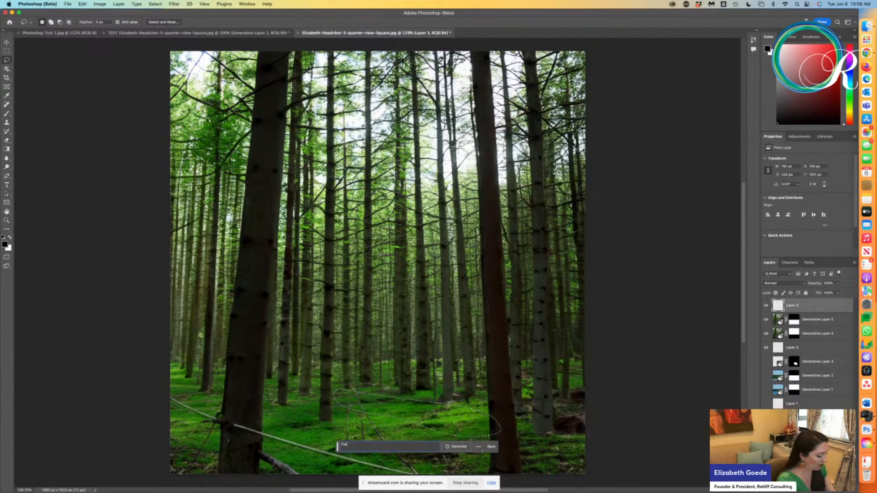
{"action": "type", "text": "ld of flo"}
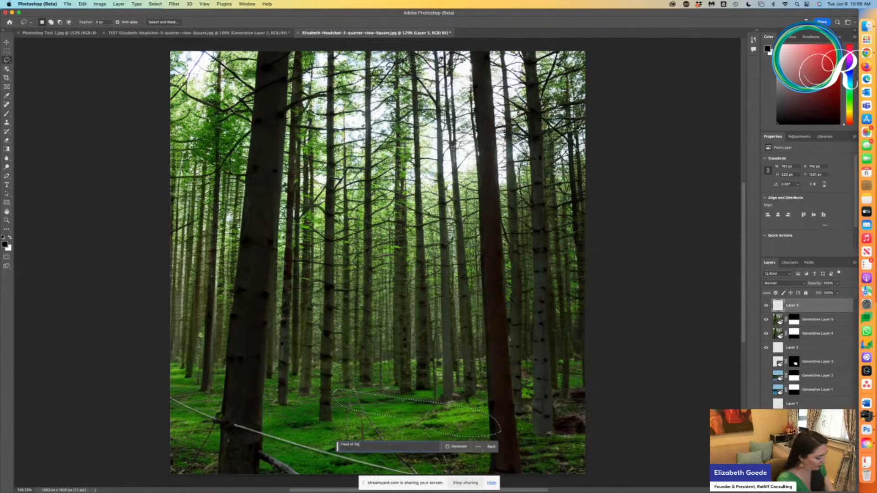
{"action": "type", "text": "wers"}
{"action": "key", "text": "Return"}
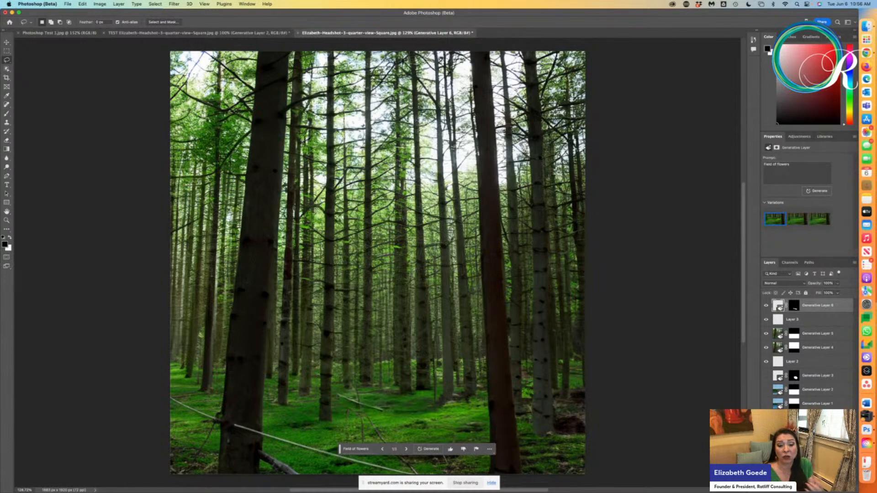
Step: Compare the generated variations of the "Field of flowers" fill
{"action": "left_click", "coordinate": [406, 449]}
{"action": "left_click", "coordinate": [406, 451]}
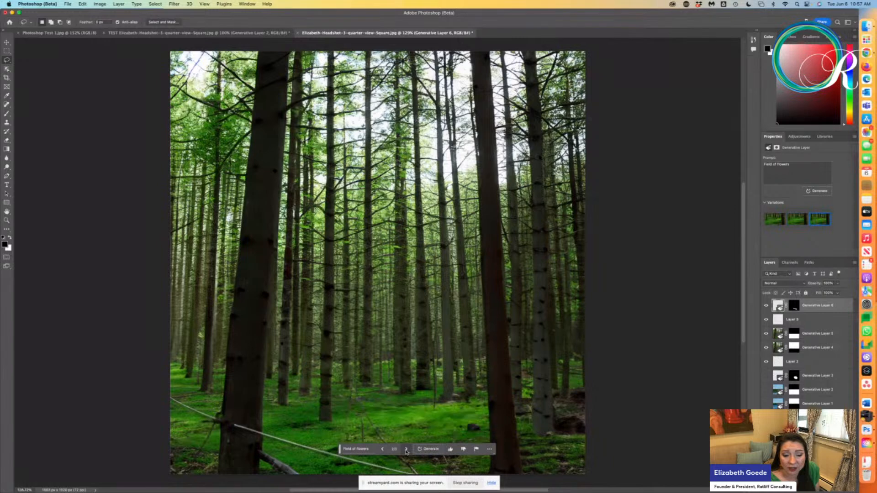
{"action": "left_click", "coordinate": [406, 450]}
{"action": "left_click", "coordinate": [406, 449]}
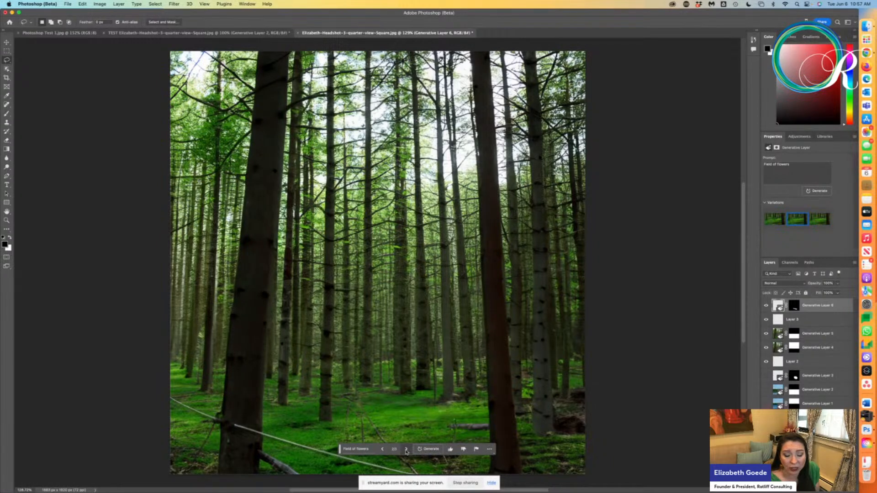
Step: Replace the generative layer's prompt with "Field of Tulips" and generate new variations
{"action": "left_click", "coordinate": [370, 450]}
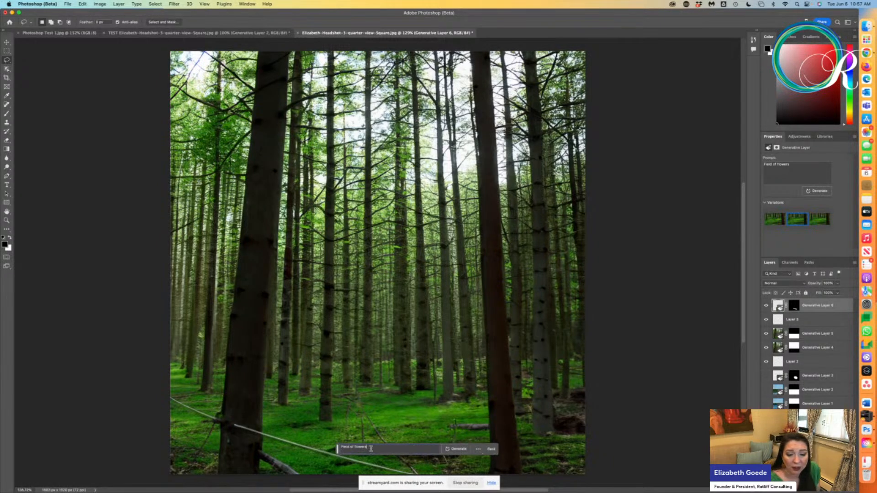
{"action": "left_click_drag", "start_coordinate": [368, 449], "coordinate": [333, 450]}
{"action": "type", "text": "t"}
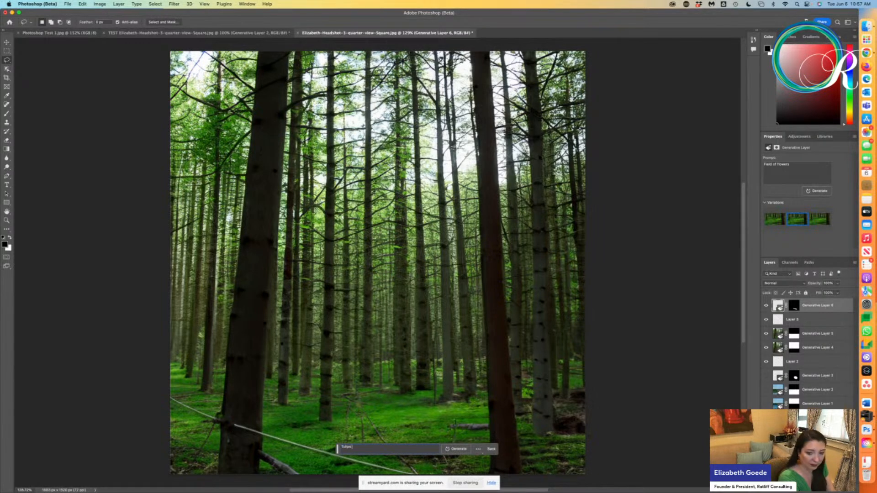
{"action": "type", "text": "Field of"}
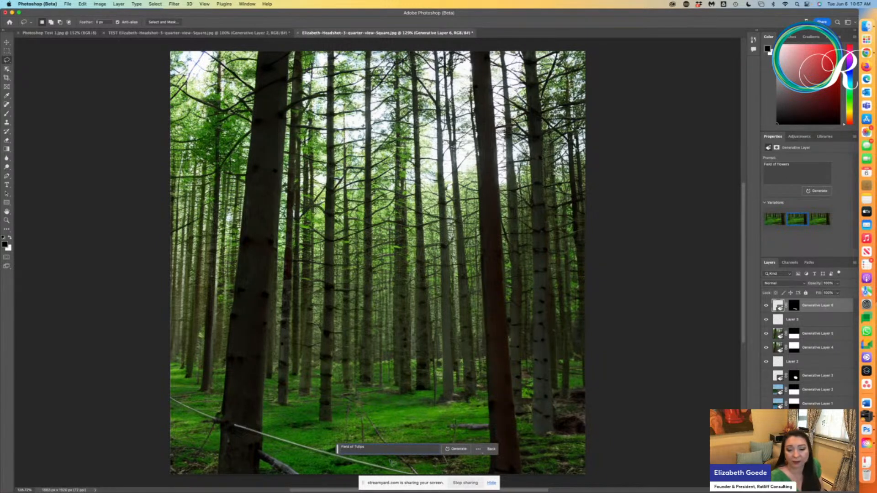
{"action": "left_click", "coordinate": [455, 449]}
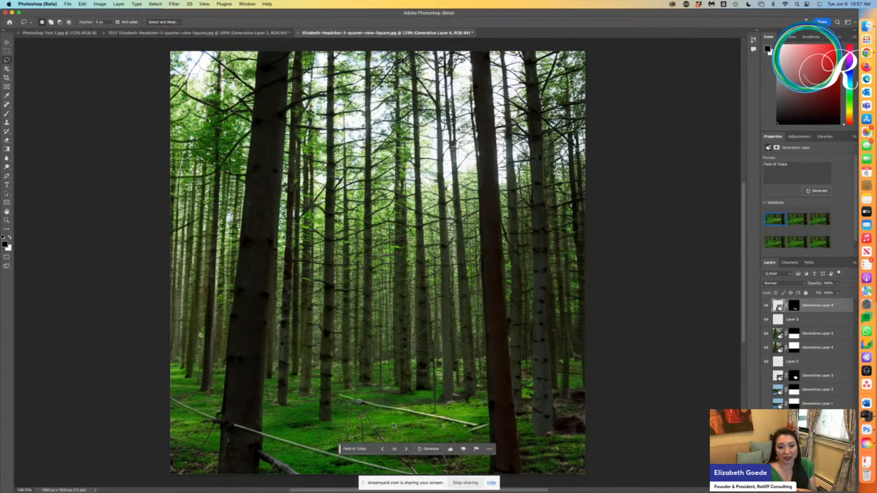
Step: Step through the tulip and flower field variations, and delete their generative layer
{"action": "left_click", "coordinate": [406, 449]}
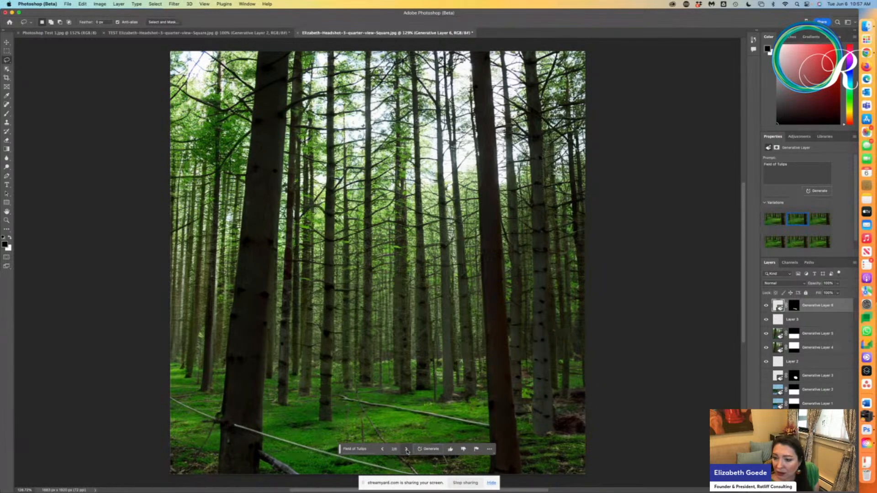
{"action": "left_click", "coordinate": [406, 449]}
{"action": "left_click", "coordinate": [406, 449]}
{"action": "left_click", "coordinate": [406, 449]}
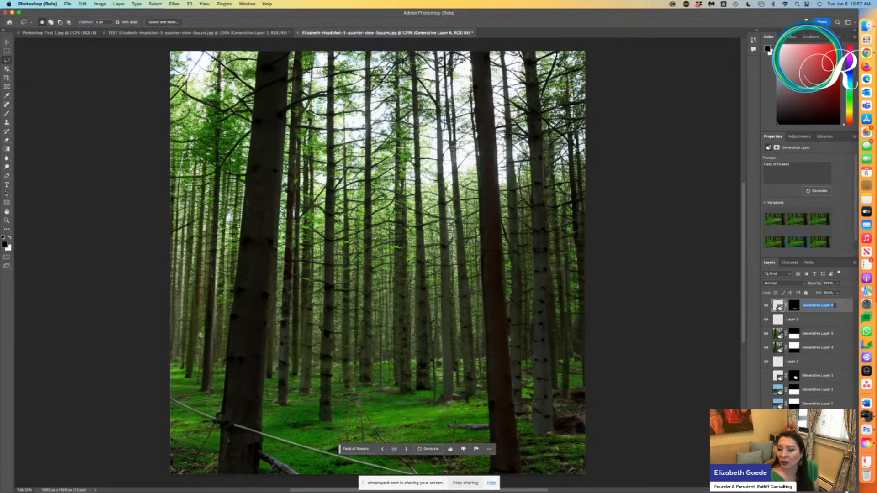
{"action": "key", "text": "Delete"}
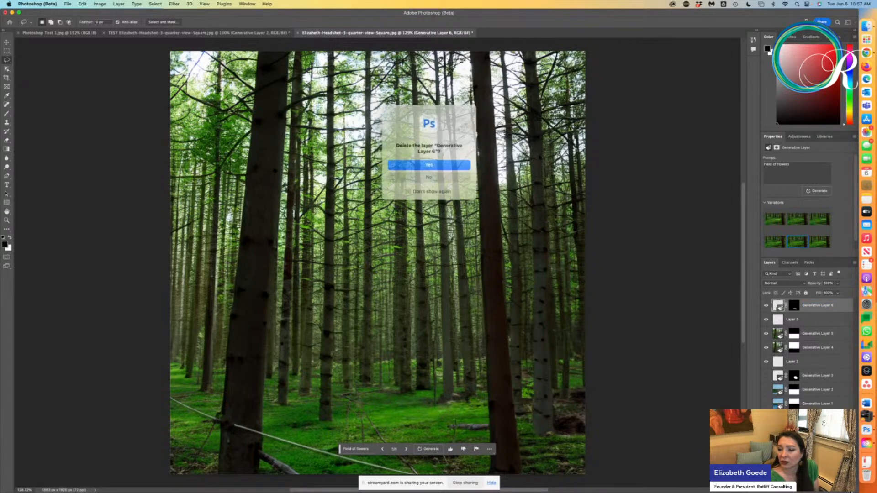
{"action": "left_click", "coordinate": [455, 168]}
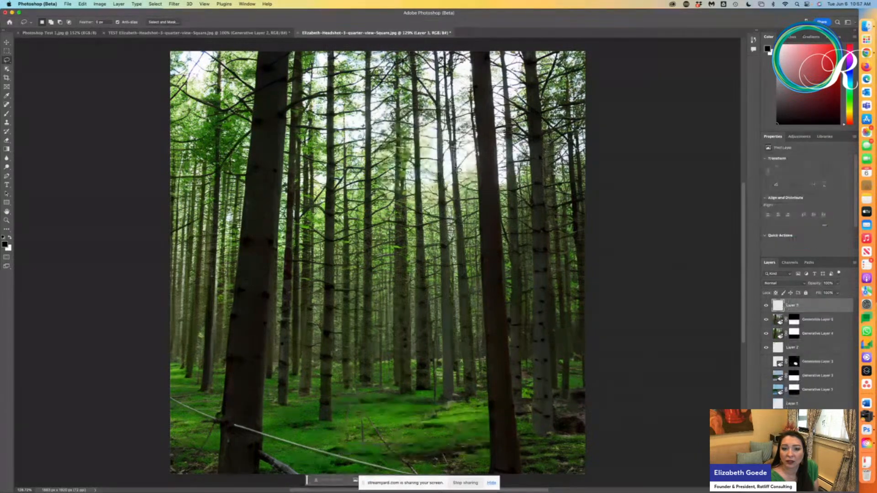
{"action": "left_click", "coordinate": [7, 51]}
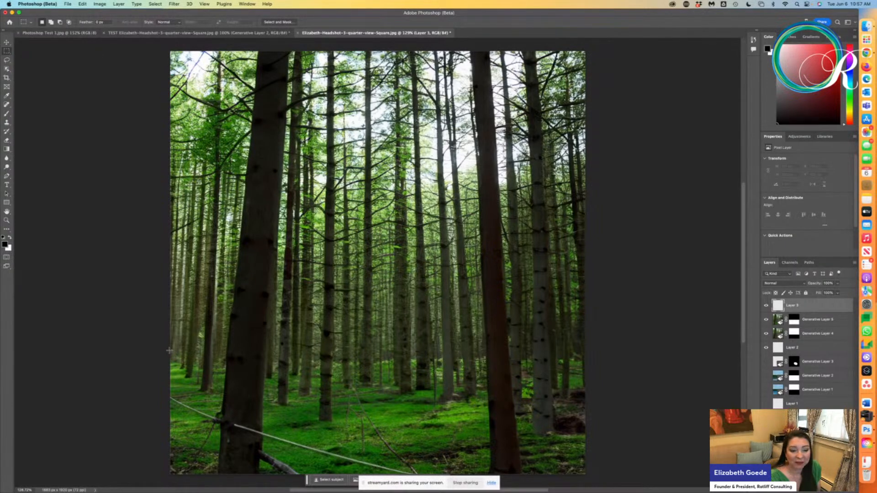
{"action": "left_click", "coordinate": [7, 60]}
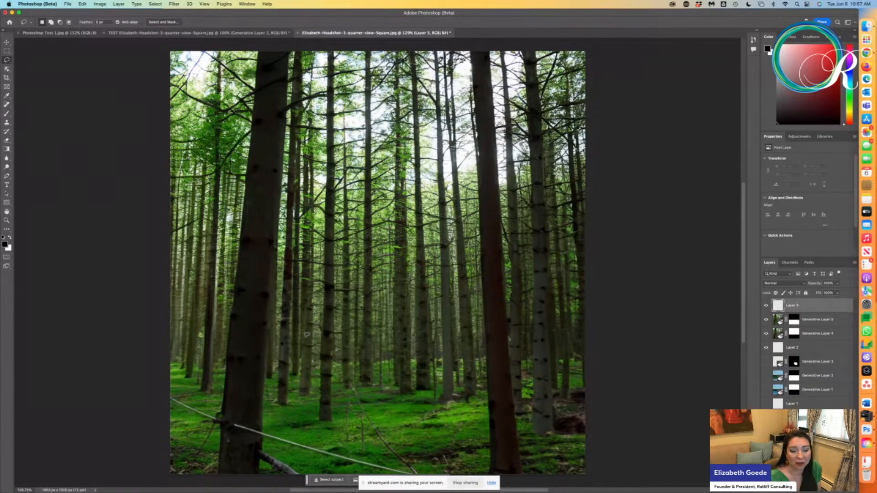
{"action": "mouse_move", "coordinate": [309, 333]}
{"action": "left_mouse_down"}
{"action": "mouse_move", "coordinate": [367, 294]}
{"action": "mouse_move", "coordinate": [409, 290]}
{"action": "mouse_move", "coordinate": [440, 300]}
{"action": "mouse_move", "coordinate": [516, 364]}
{"action": "mouse_move", "coordinate": [593, 387]}
{"action": "left_mouse_up"}
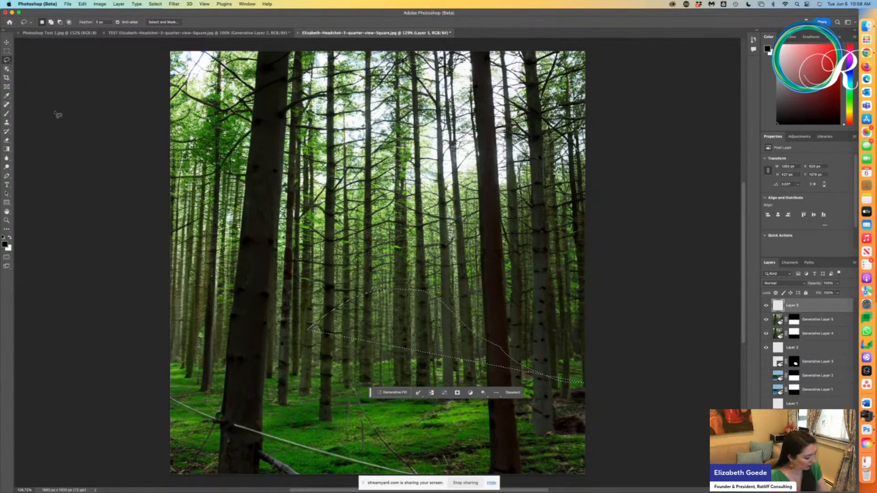
{"action": "key", "text": "super+d"}
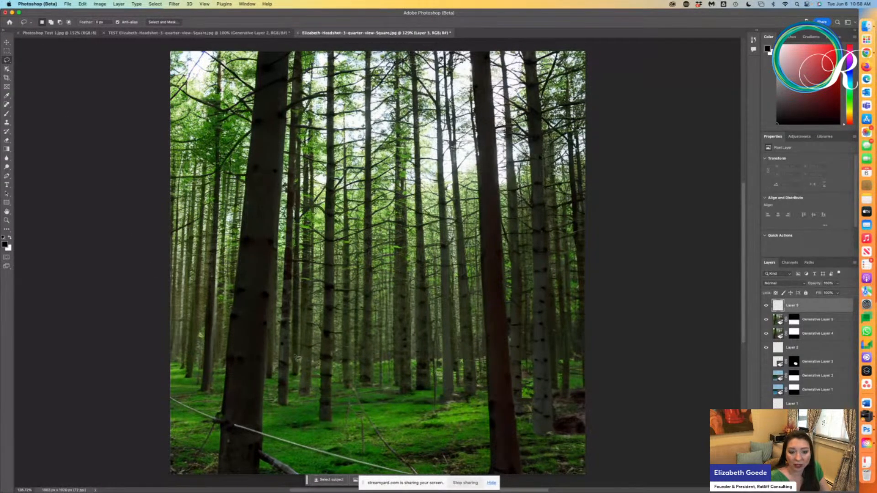
Step: Lasso a large hill shape over the forest ground between the trunks and generate "Hill of wild flowers" there with Generative Fill
{"action": "mouse_move", "coordinate": [272, 392]}
{"action": "left_mouse_down"}
{"action": "mouse_move", "coordinate": [389, 286]}
{"action": "mouse_move", "coordinate": [429, 291]}
{"action": "mouse_move", "coordinate": [494, 370]}
{"action": "mouse_move", "coordinate": [588, 410]}
{"action": "mouse_move", "coordinate": [590, 467]}
{"action": "mouse_move", "coordinate": [580, 478]}
{"action": "mouse_move", "coordinate": [297, 476]}
{"action": "mouse_move", "coordinate": [267, 422]}
{"action": "mouse_move", "coordinate": [270, 392]}
{"action": "left_mouse_up"}
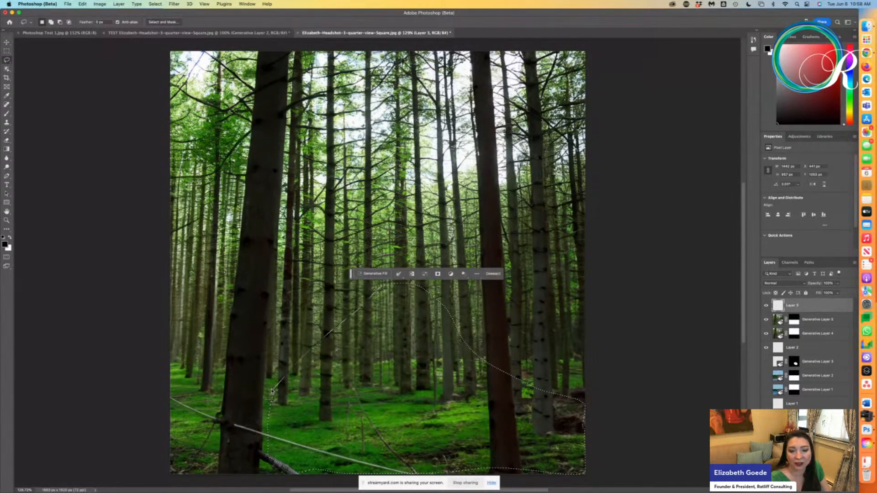
{"action": "left_click", "coordinate": [373, 274]}
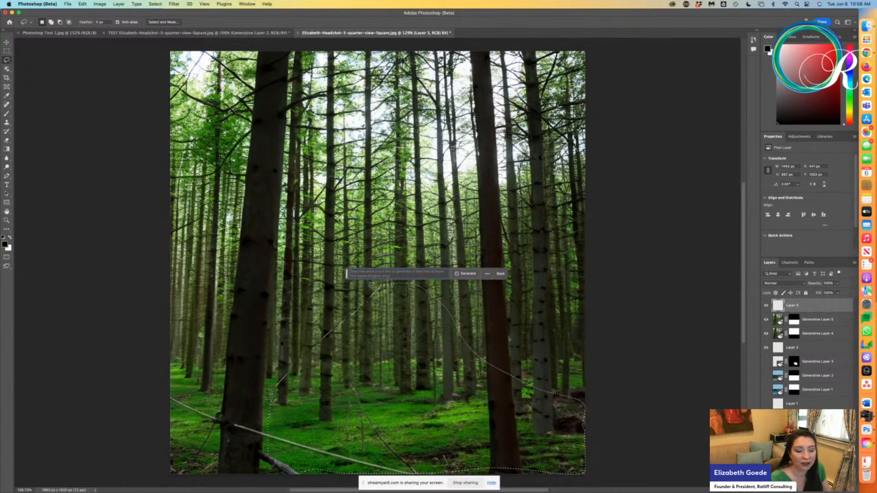
{"action": "type", "text": "Hill"}
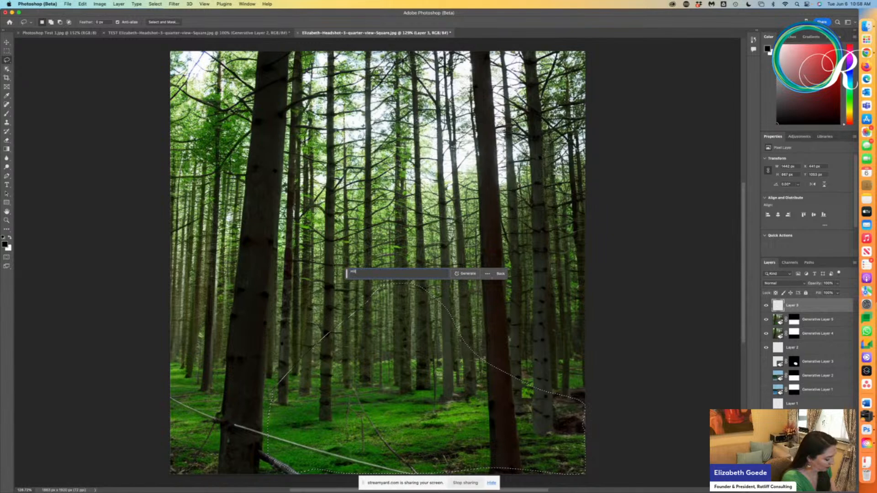
{"action": "type", "text": " st wi"}
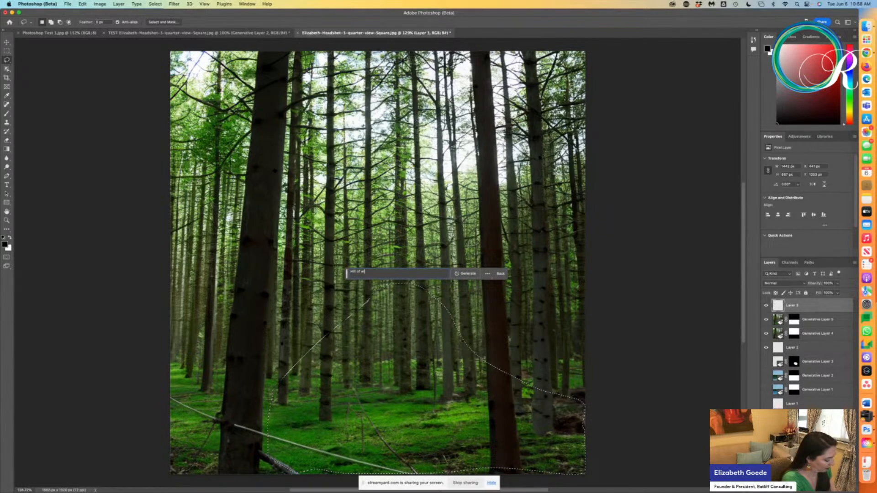
{"action": "type", "text": "ld flowers"}
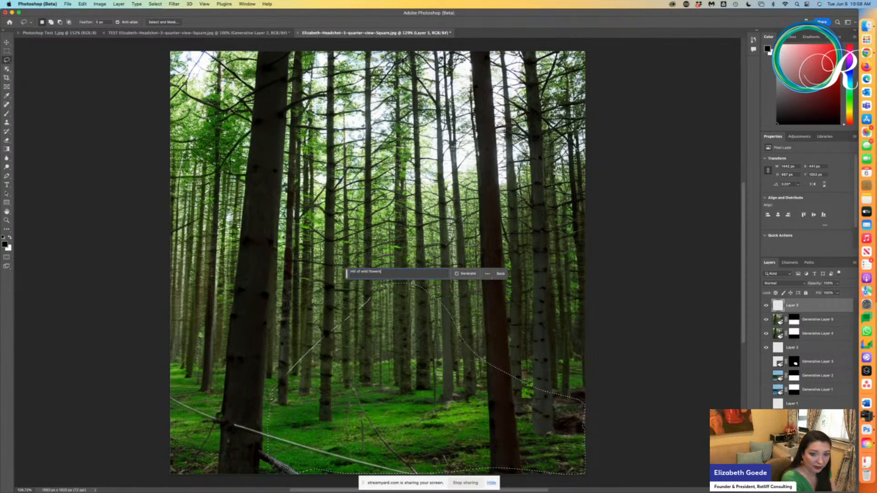
{"action": "key", "text": "Return"}
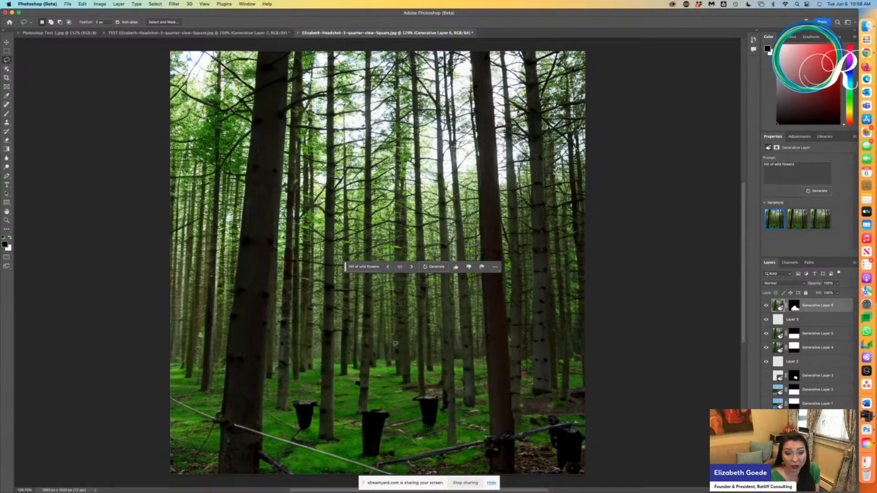
Step: Compare the generated variations of the "Hill of wild flowers" fill
{"action": "left_click", "coordinate": [410, 266]}
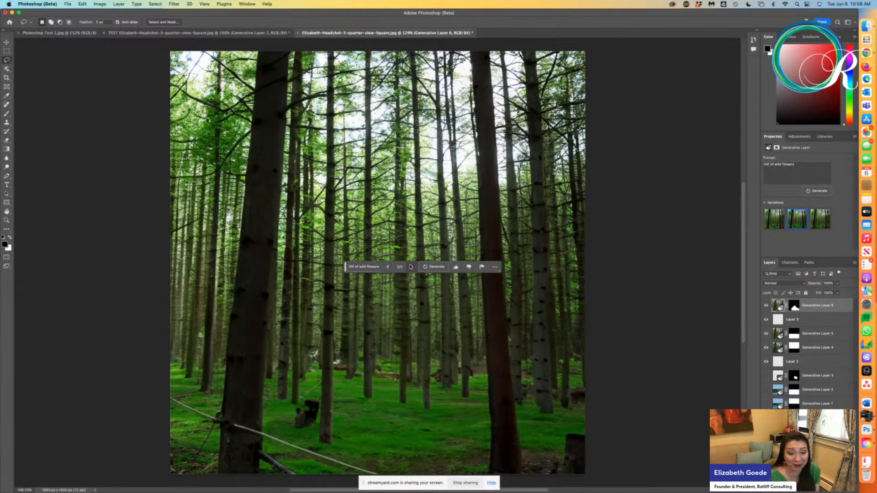
{"action": "left_click", "coordinate": [410, 267]}
{"action": "left_click", "coordinate": [410, 267]}
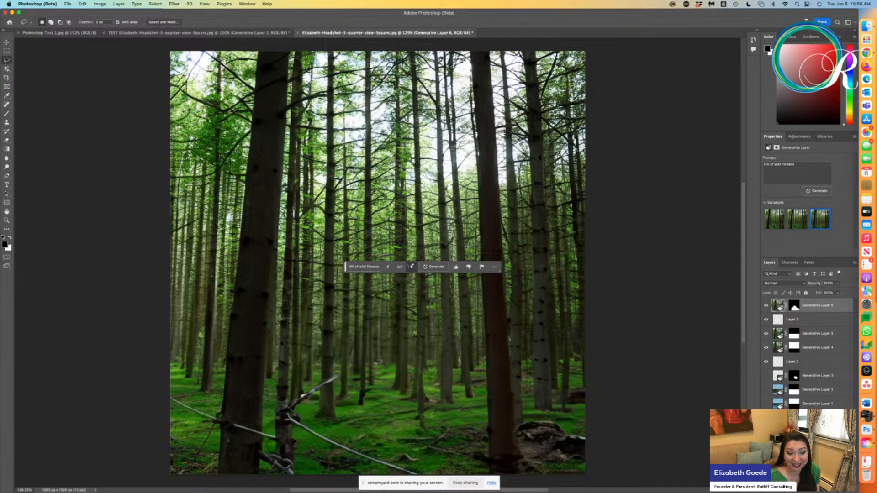
{"action": "left_click", "coordinate": [410, 267]}
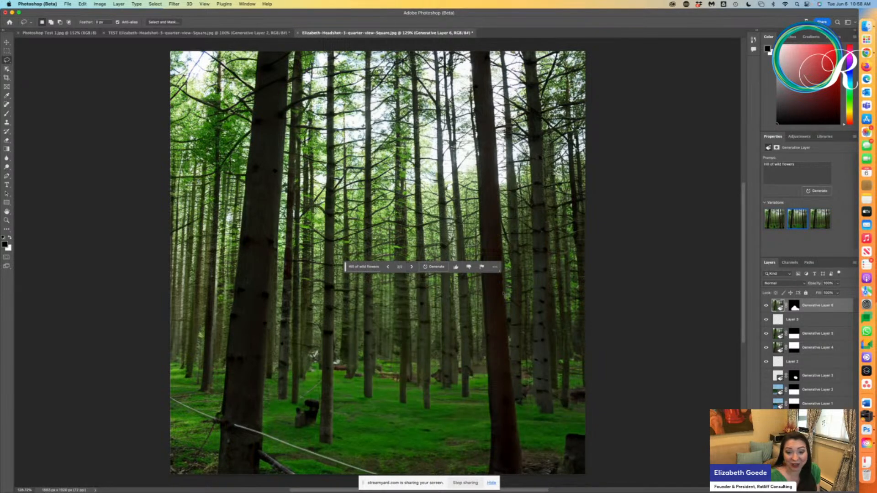
Step: Hide the wild flower hill layer, both forest layers and the empty layers between them so the canvas is blank
{"action": "left_click", "coordinate": [766, 305]}
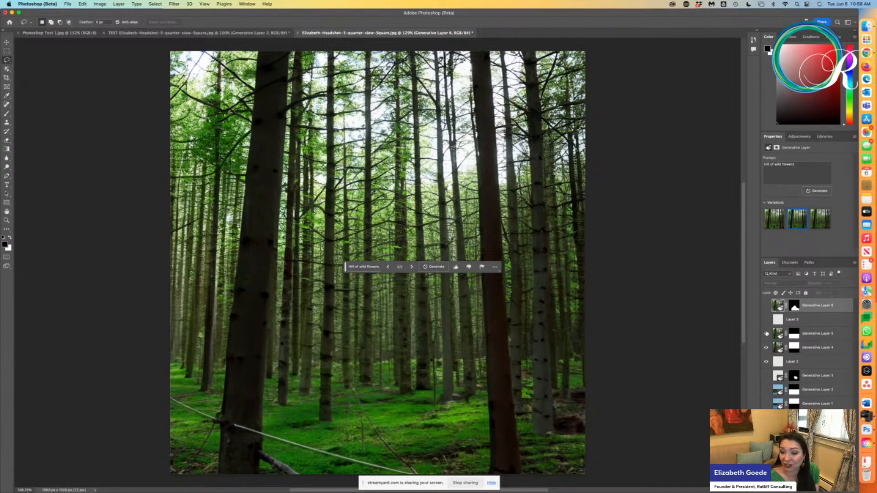
{"action": "left_click", "coordinate": [767, 334]}
{"action": "left_click", "coordinate": [766, 347]}
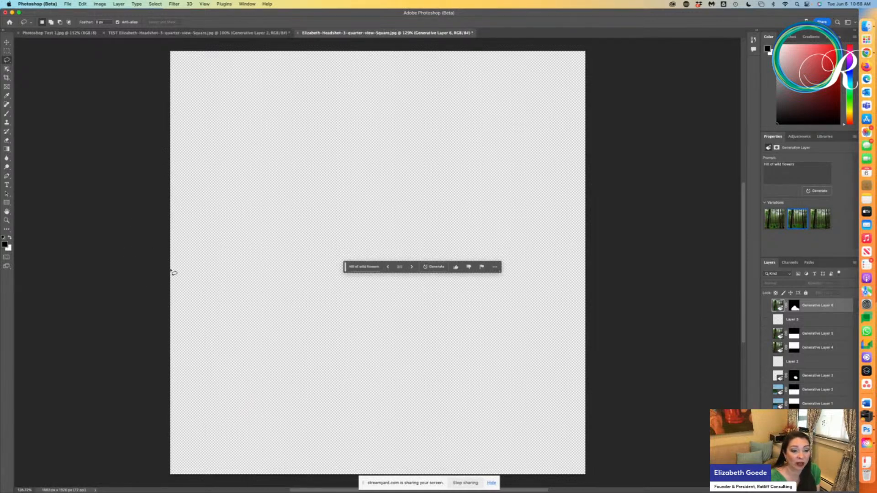
{"action": "mouse_move", "coordinate": [172, 272]}
{"action": "left_mouse_down"}
{"action": "mouse_move", "coordinate": [415, 143]}
{"action": "mouse_move", "coordinate": [488, 225]}
{"action": "mouse_move", "coordinate": [557, 263]}
{"action": "mouse_move", "coordinate": [585, 295]}
{"action": "mouse_move", "coordinate": [580, 486]}
{"action": "mouse_move", "coordinate": [370, 472]}
{"action": "left_mouse_up"}
{"action": "mouse_move", "coordinate": [233, 481]}
{"action": "left_mouse_down"}
{"action": "mouse_move", "coordinate": [165, 467]}
{"action": "mouse_move", "coordinate": [175, 397]}
{"action": "mouse_move", "coordinate": [149, 319]}
{"action": "mouse_move", "coordinate": [166, 265]}
{"action": "left_mouse_up"}
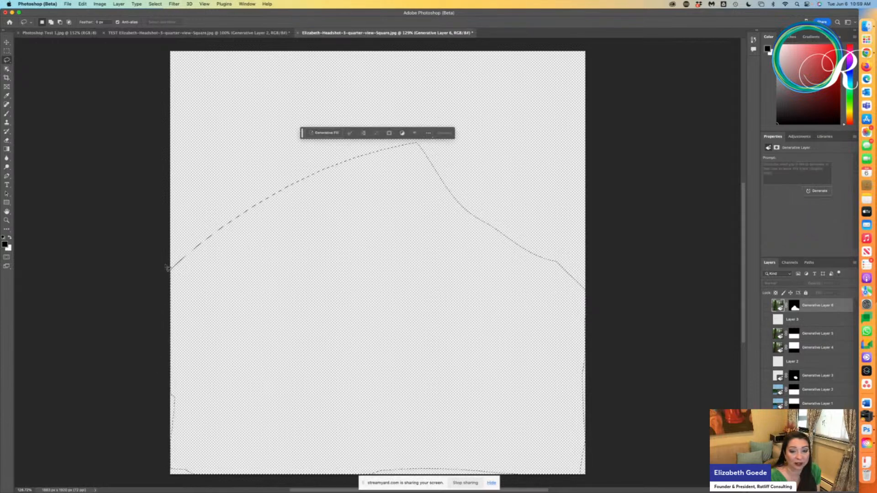
{"action": "left_click", "coordinate": [323, 128]}
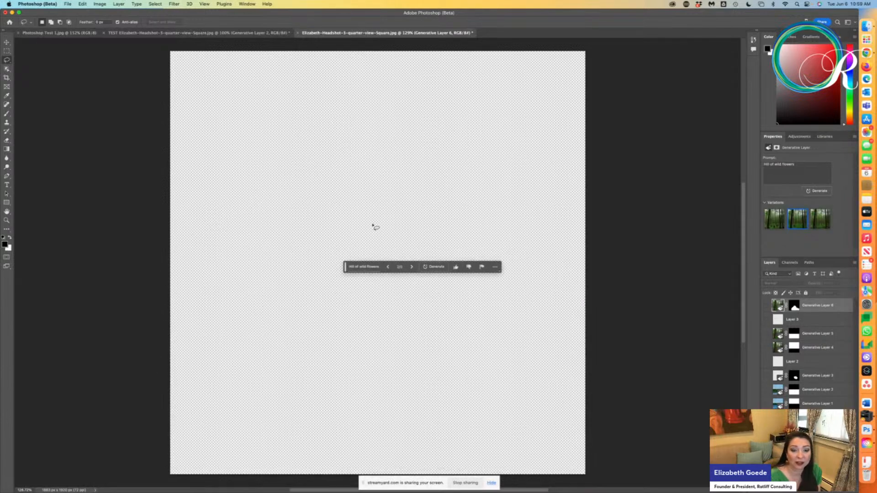
Step: Regenerate "Hill of wild flowers" with the other layers hidden, try the new meadow variations and choose the first one
{"action": "left_click", "coordinate": [436, 267]}
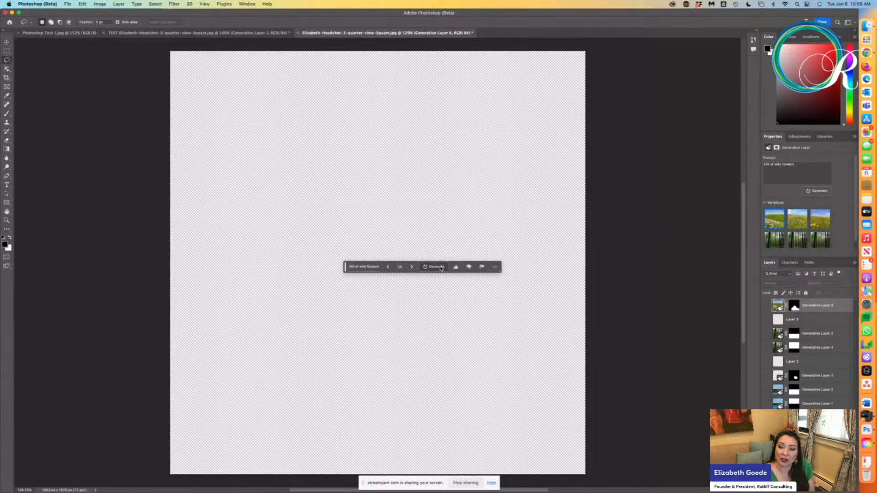
{"action": "left_click", "coordinate": [800, 221]}
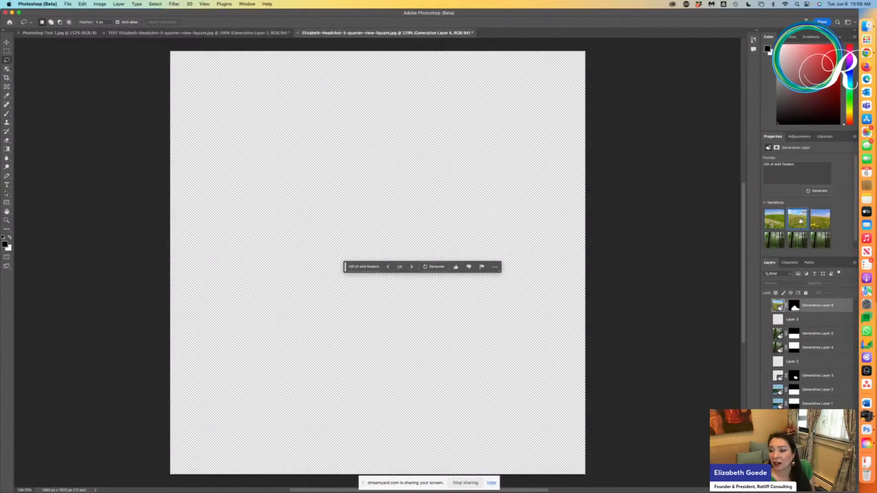
{"action": "left_click", "coordinate": [826, 223]}
{"action": "left_click", "coordinate": [779, 224]}
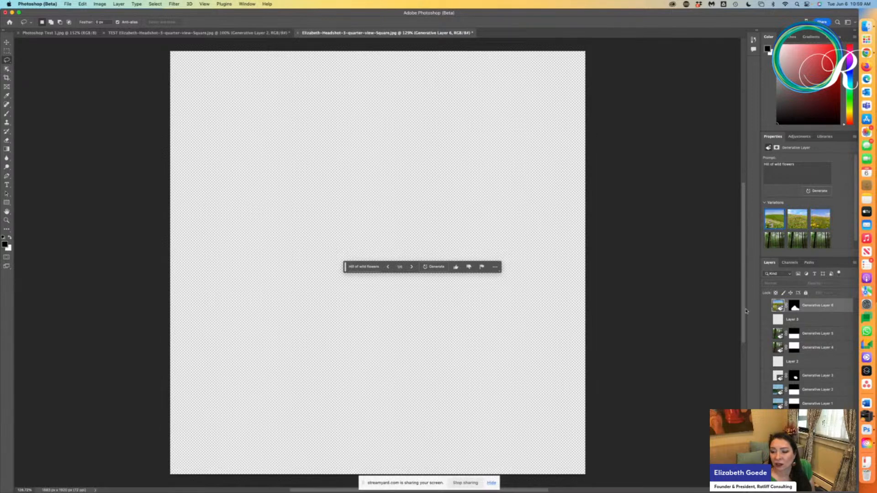
Step: Show the wild flower hill layer and the two generated forest layers again
{"action": "left_click", "coordinate": [766, 305]}
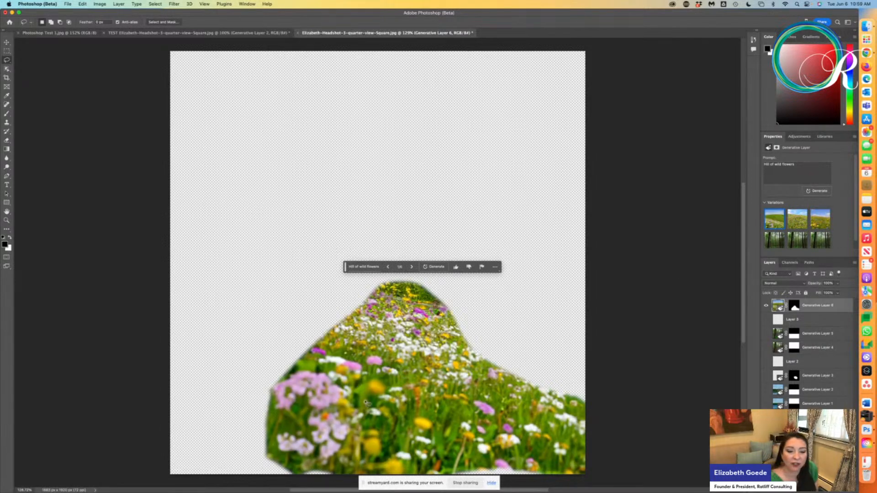
{"action": "left_click", "coordinate": [766, 334]}
{"action": "left_click", "coordinate": [767, 348]}
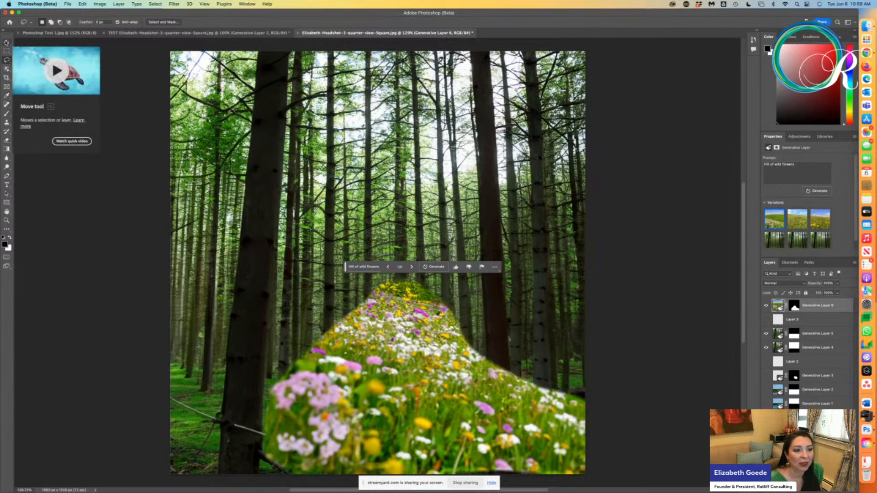
Step: Move the wild flower hill down so only its peak rises above the image's lower edge, and step through its variations
{"action": "left_click", "coordinate": [6, 42]}
{"action": "left_click_drag", "start_coordinate": [397, 326], "coordinate": [401, 443]}
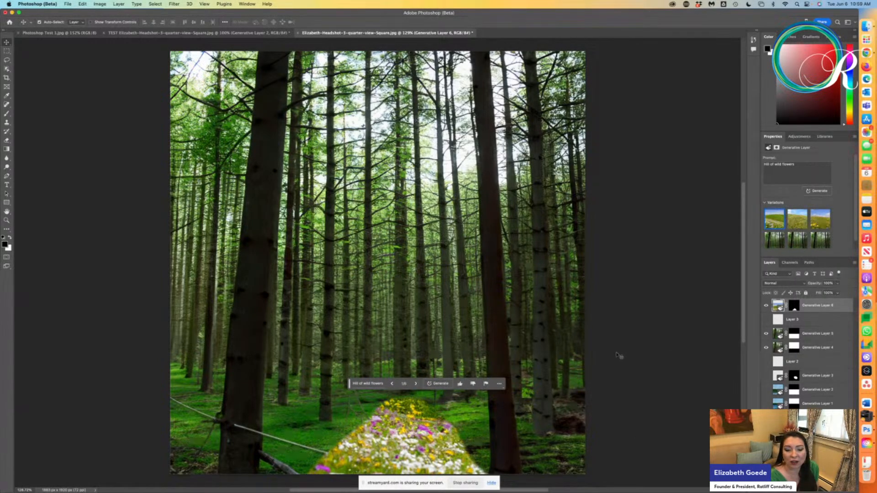
{"action": "left_click", "coordinate": [417, 384]}
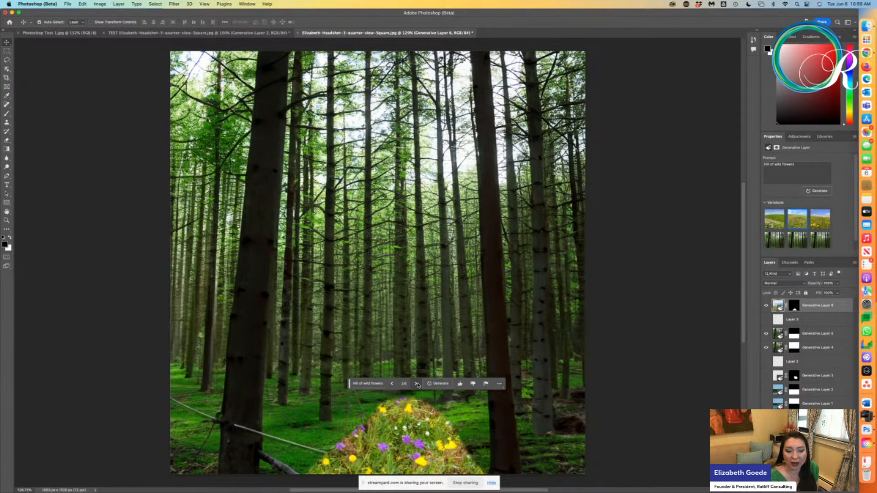
{"action": "left_click", "coordinate": [417, 384]}
{"action": "left_click", "coordinate": [417, 384]}
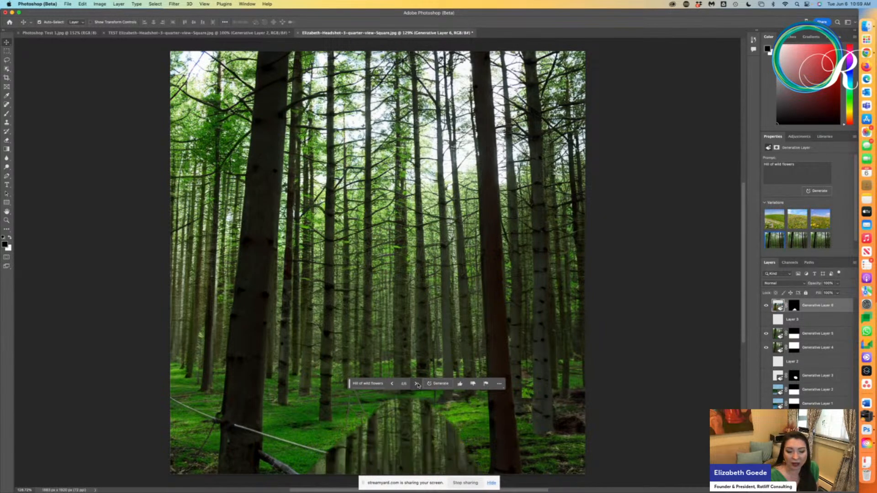
Step: Go through the remaining wild flower hill variations and choose the first one, the dense meadow of white, yellow and purple flowers
{"action": "left_click", "coordinate": [416, 385]}
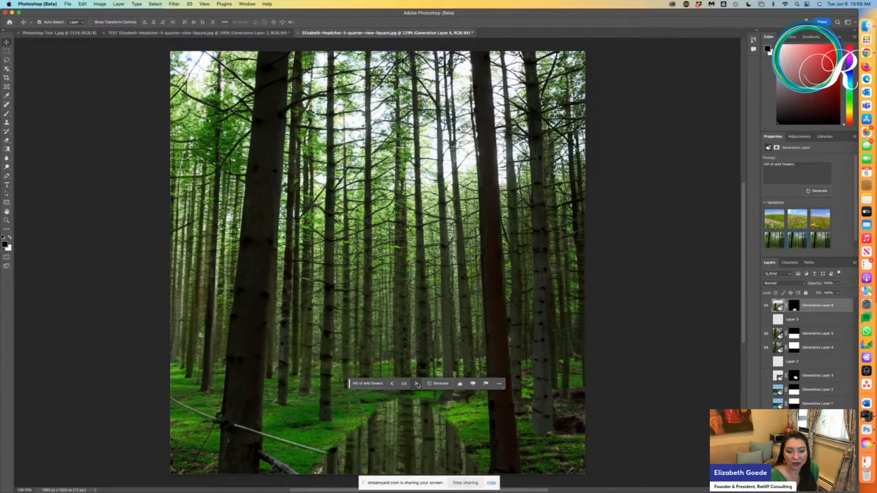
{"action": "left_click", "coordinate": [391, 384]}
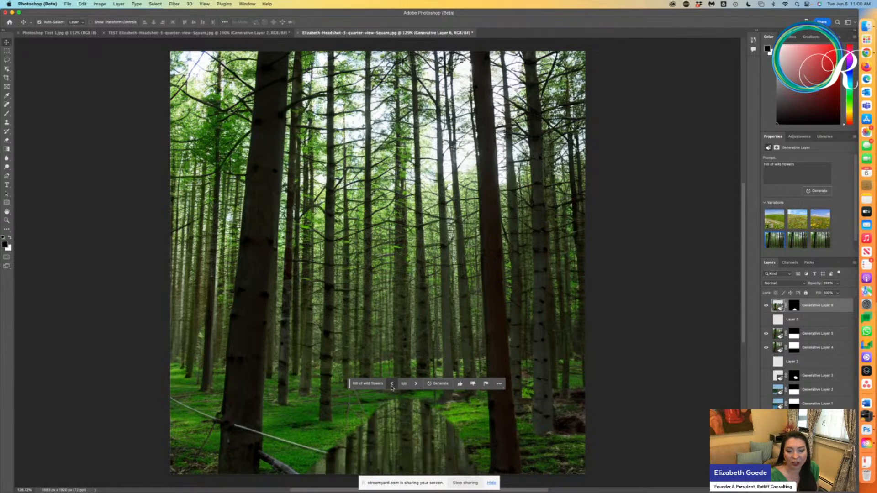
{"action": "left_click", "coordinate": [391, 384]}
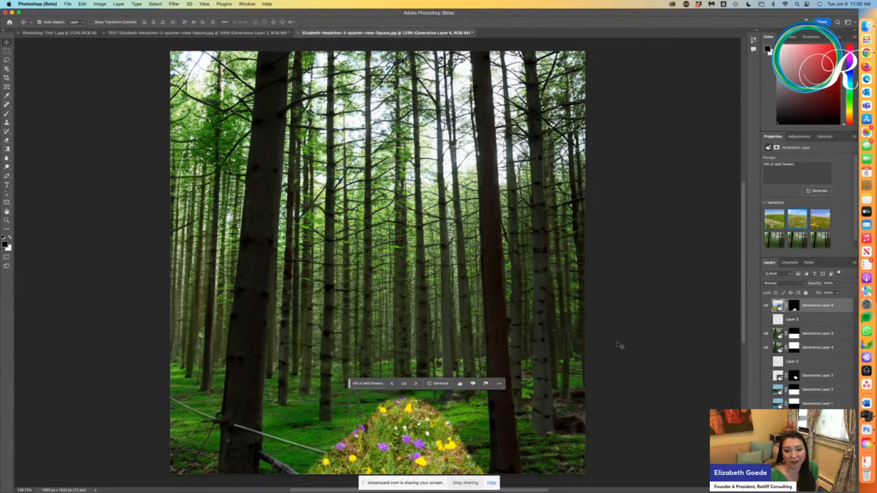
{"action": "left_click", "coordinate": [393, 384]}
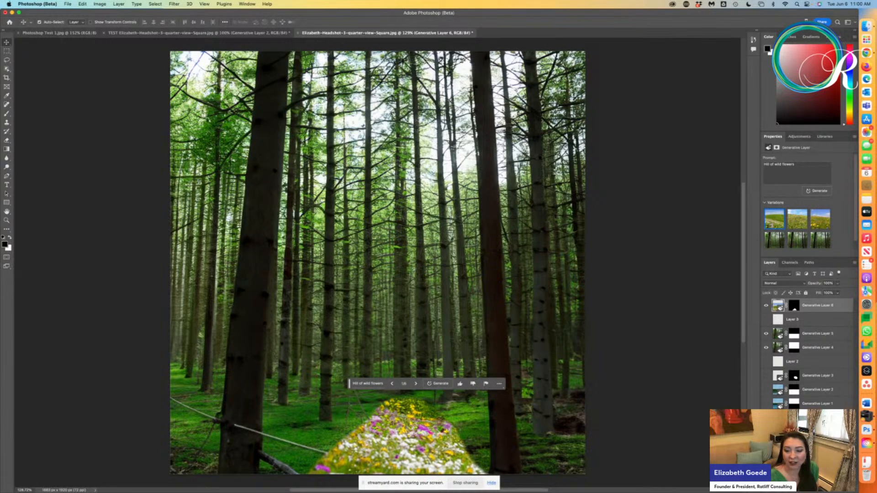
Step: Bring the woman's cut-out layer to the top of the layer stack and move it down and left to uncover the flower hill
{"action": "left_click_drag", "start_coordinate": [815, 418], "coordinate": [815, 300]}
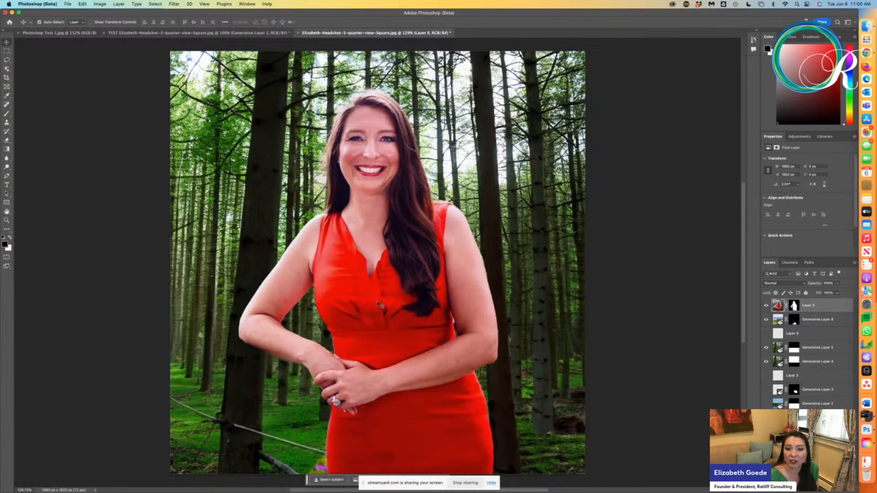
{"action": "left_click_drag", "start_coordinate": [388, 304], "coordinate": [280, 410]}
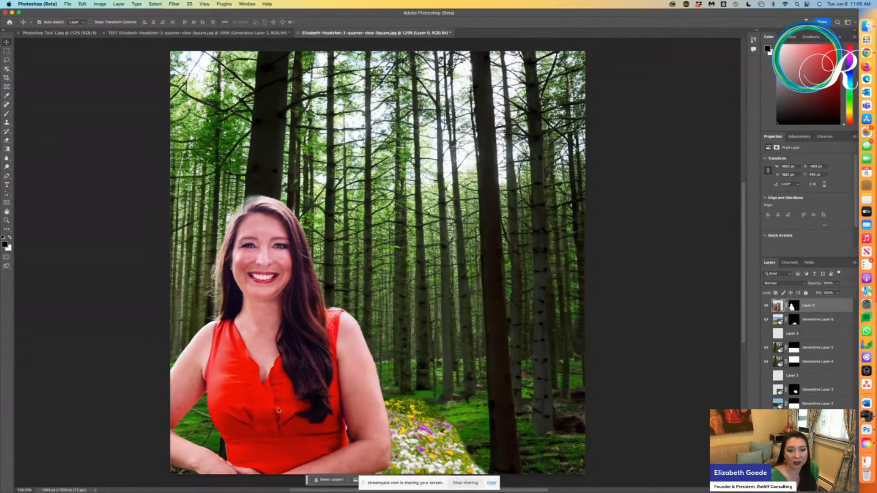
Step: Lasso the top of the woman's head and run Generative Fill on it with the prompt "Princess crowm"
{"action": "left_click", "coordinate": [7, 60]}
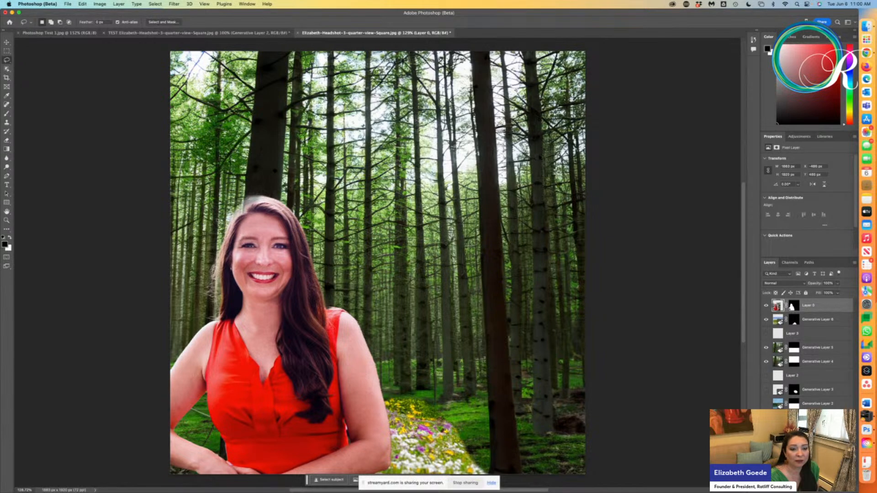
{"action": "mouse_move", "coordinate": [225, 220]}
{"action": "left_mouse_down"}
{"action": "mouse_move", "coordinate": [261, 224]}
{"action": "mouse_move", "coordinate": [242, 197]}
{"action": "mouse_move", "coordinate": [218, 220]}
{"action": "left_mouse_up"}
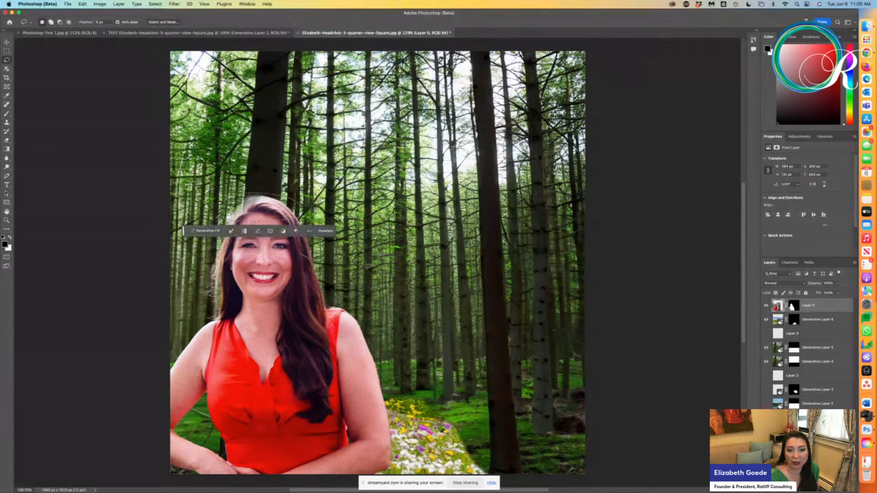
{"action": "left_click", "coordinate": [216, 231]}
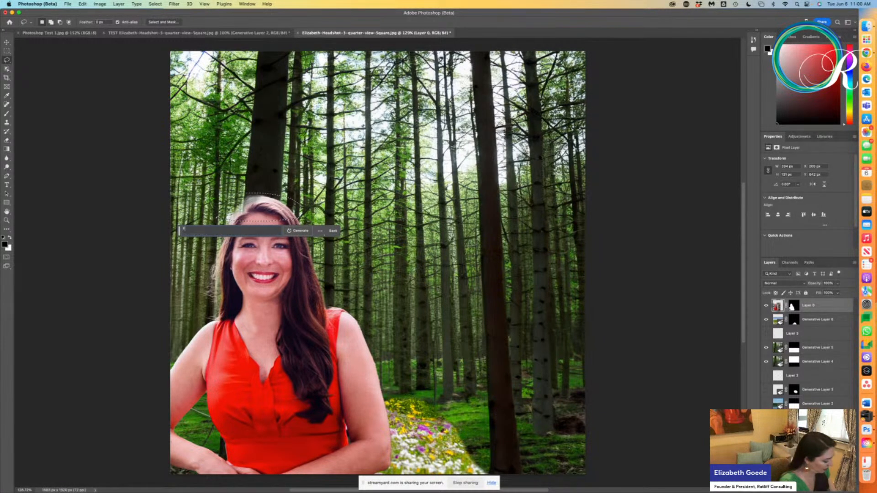
{"action": "type", "text": "Fairy"}
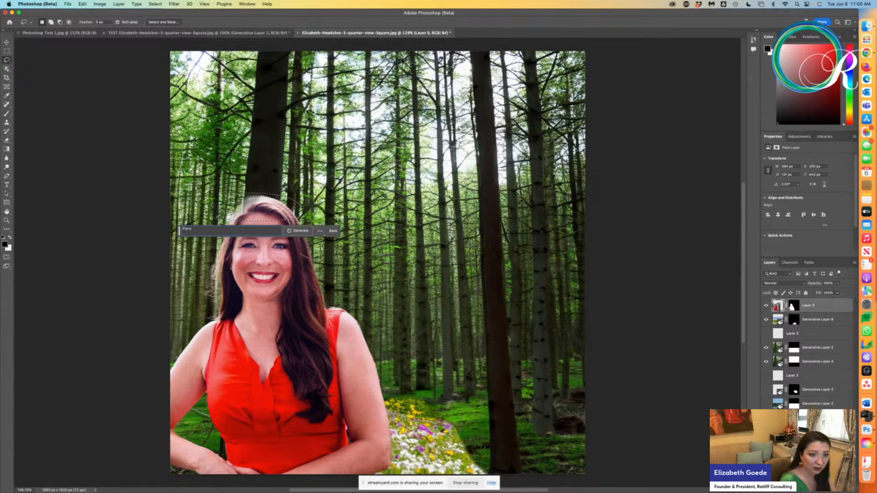
{"action": "key", "text": "BackSpace"}
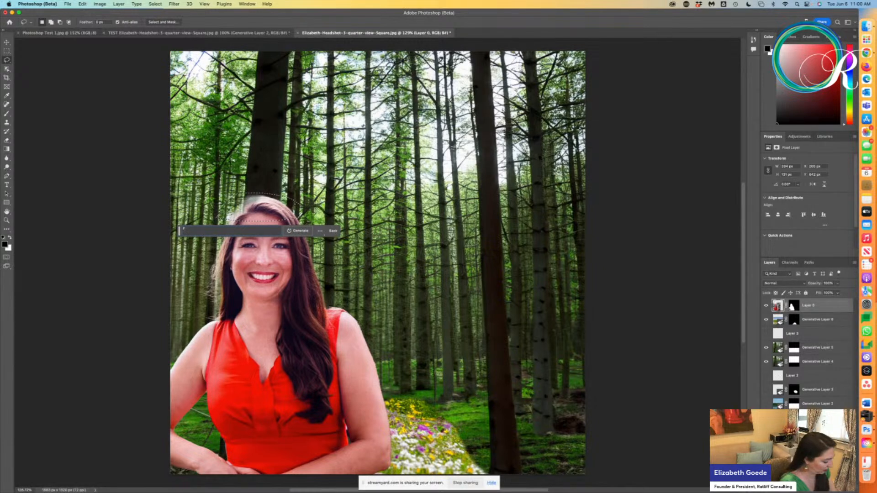
{"action": "type", "text": "iery crown"}
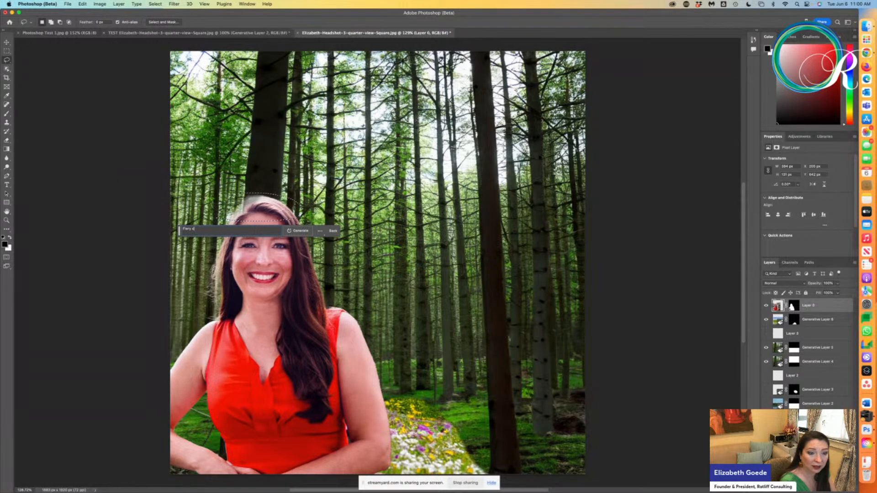
{"action": "key", "text": "BackSpace"}
{"action": "key", "text": "BackSpace"}
{"action": "key", "text": "BackSpace"}
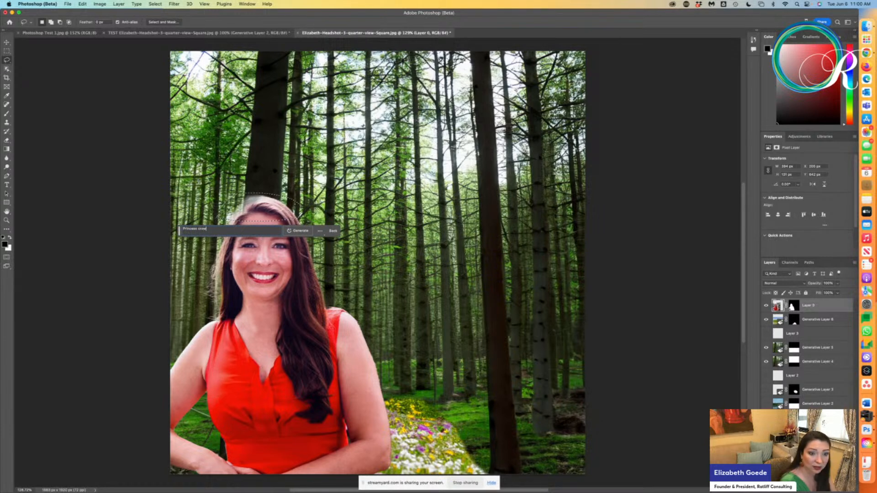
{"action": "key", "text": "Return"}
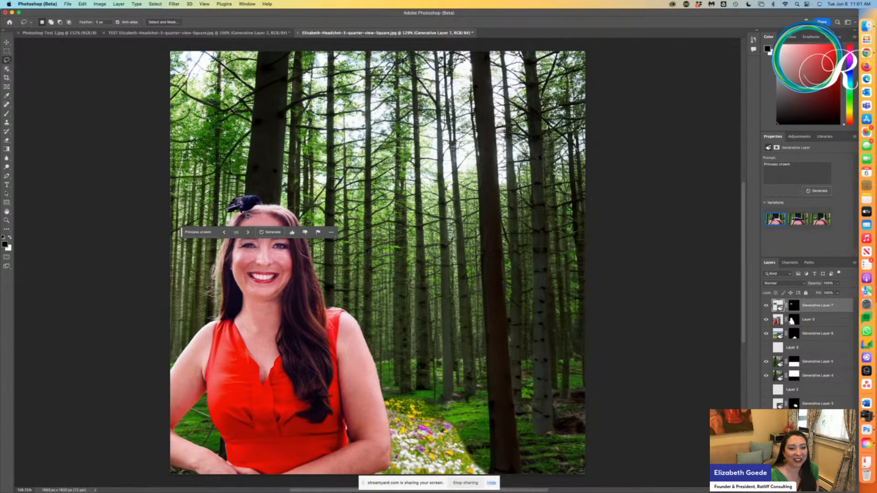
Step: Step through the variations of the first crown attempt and hide its generated layer
{"action": "left_click", "coordinate": [249, 233]}
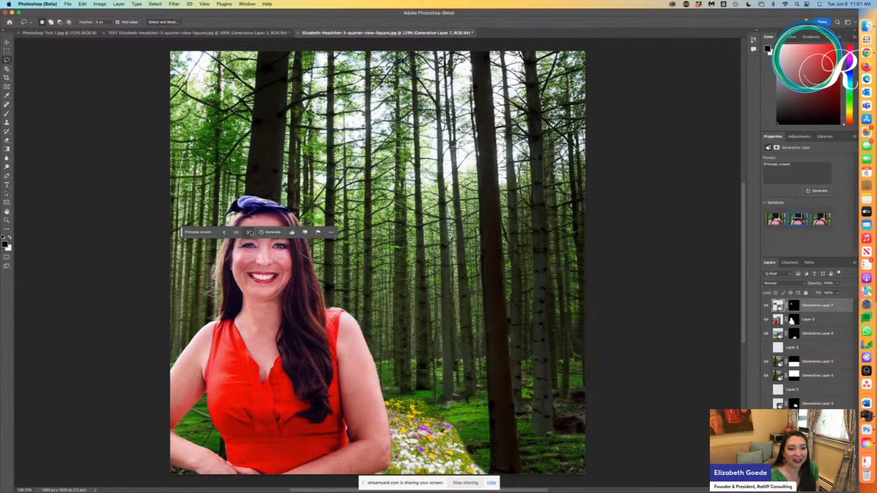
{"action": "left_click", "coordinate": [249, 233]}
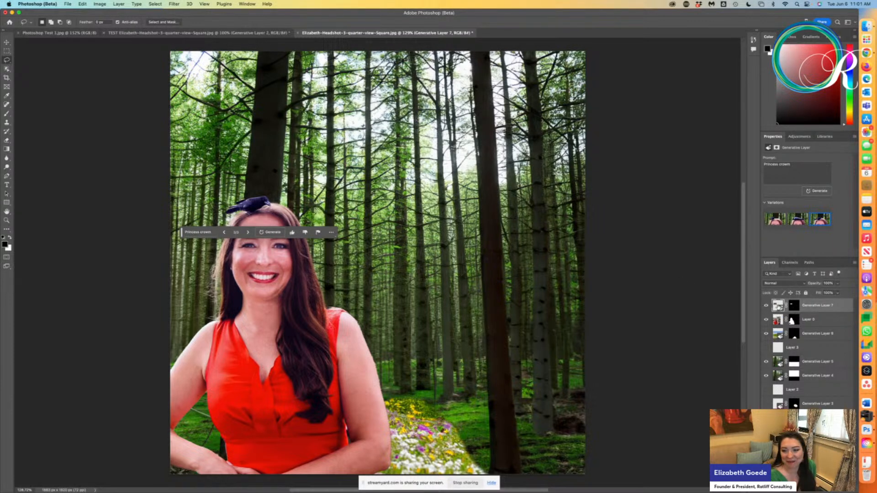
{"action": "left_click", "coordinate": [767, 306]}
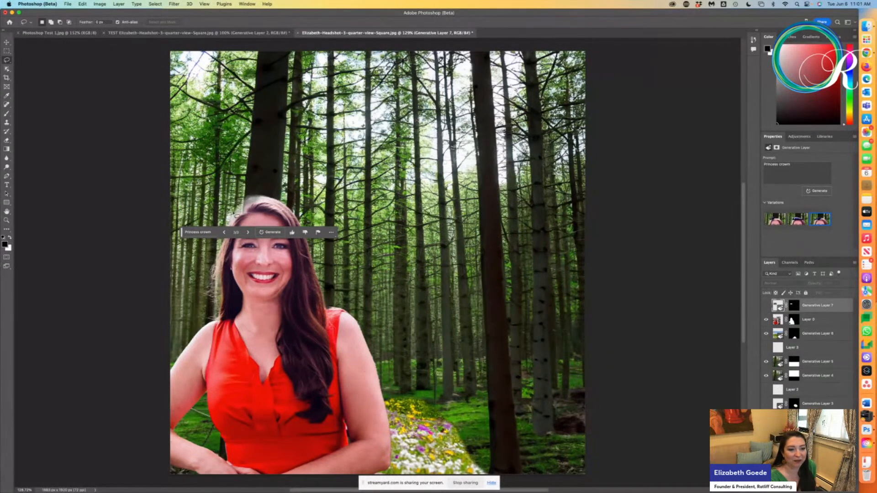
Step: Lasso the top of the woman's head again and run Generative Fill with the prompt "Princess Crown"
{"action": "left_click", "coordinate": [204, 233]}
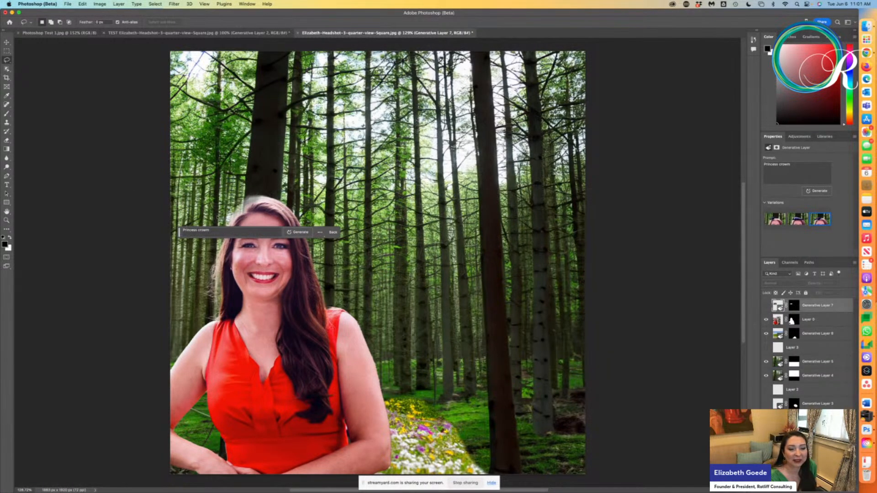
{"action": "mouse_move", "coordinate": [228, 217]}
{"action": "left_mouse_down"}
{"action": "mouse_move", "coordinate": [298, 227]}
{"action": "mouse_move", "coordinate": [258, 199]}
{"action": "left_mouse_up"}
{"action": "left_click_drag", "start_coordinate": [213, 218], "coordinate": [220, 219]}
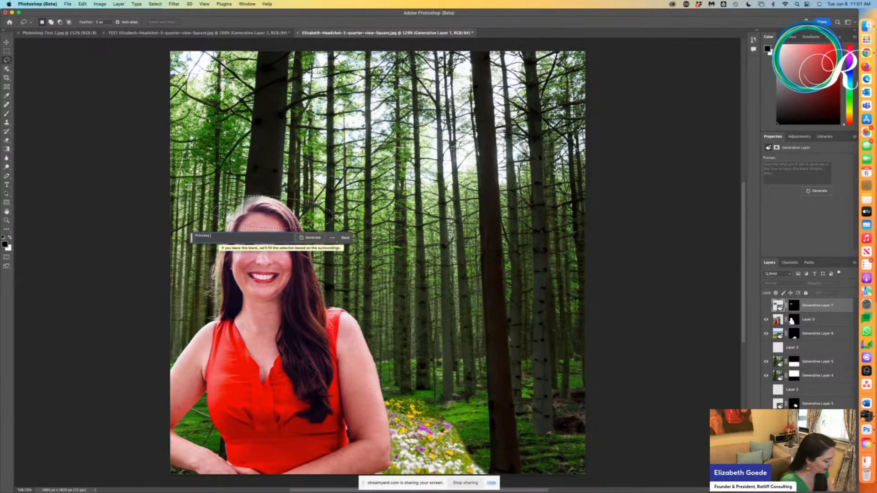
{"action": "type", "text": "rown"}
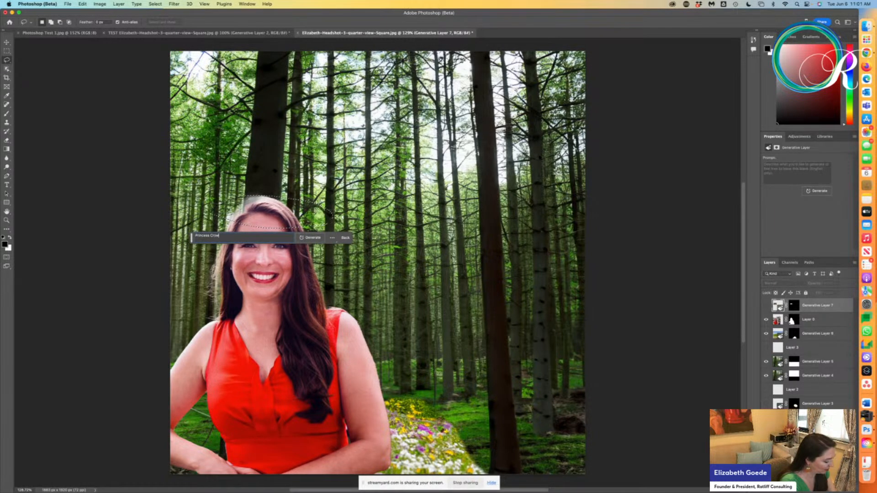
{"action": "left_click", "coordinate": [313, 238]}
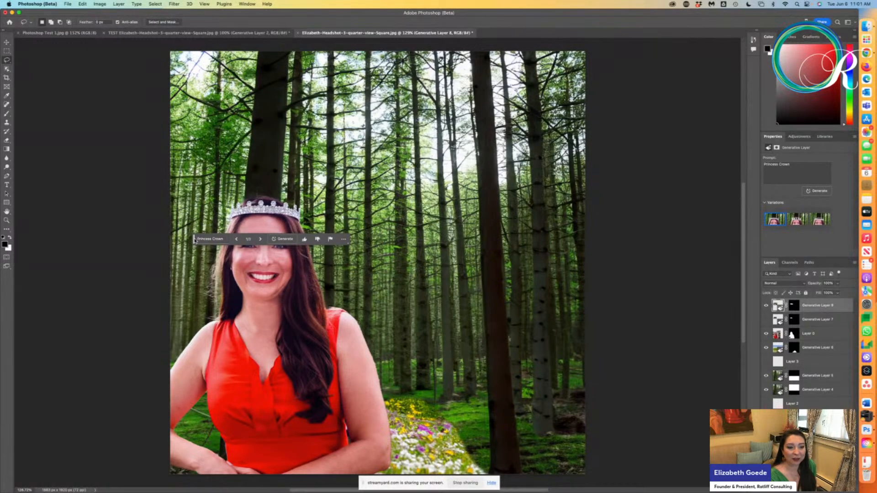
Step: Move the contextual task bar off the woman's face, compare the princess crown variations and choose the third one
{"action": "left_click_drag", "start_coordinate": [194, 239], "coordinate": [7, 257]}
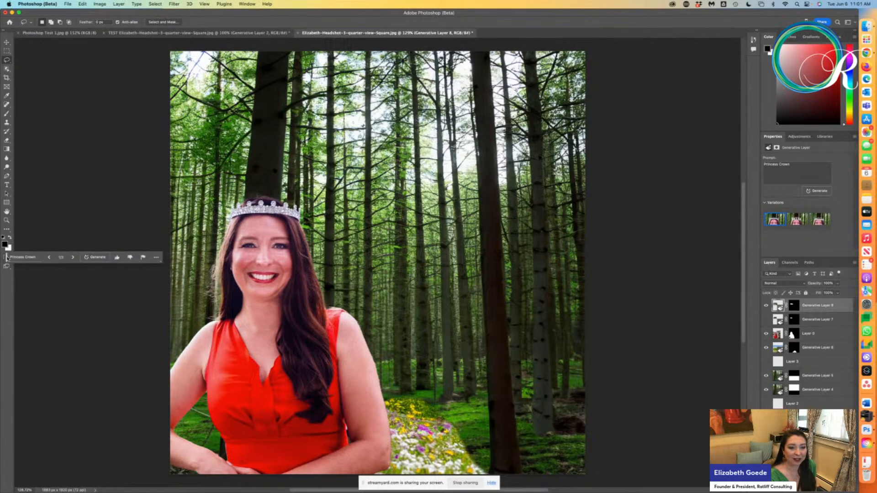
{"action": "left_click", "coordinate": [74, 258]}
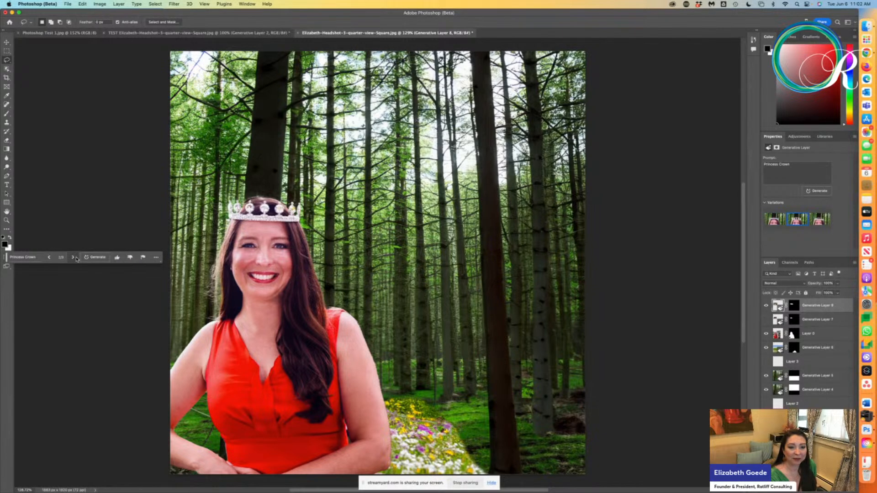
{"action": "left_click", "coordinate": [73, 257]}
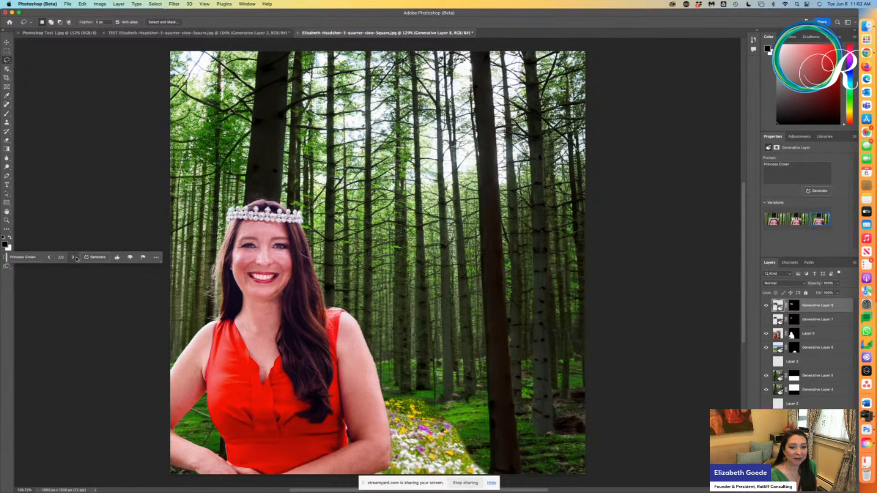
{"action": "left_click", "coordinate": [50, 258]}
{"action": "left_click", "coordinate": [73, 257]}
{"action": "left_click", "coordinate": [50, 258]}
{"action": "left_click", "coordinate": [49, 258]}
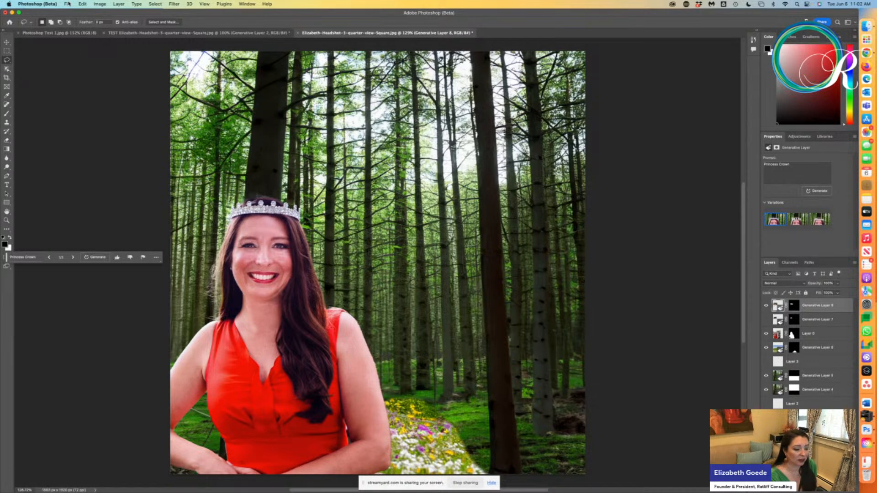
{"action": "left_click", "coordinate": [72, 258]}
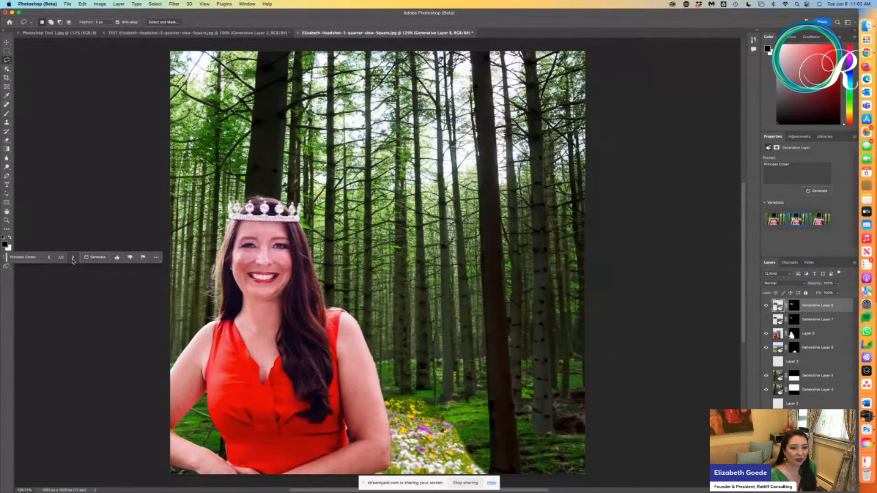
{"action": "left_click", "coordinate": [73, 258]}
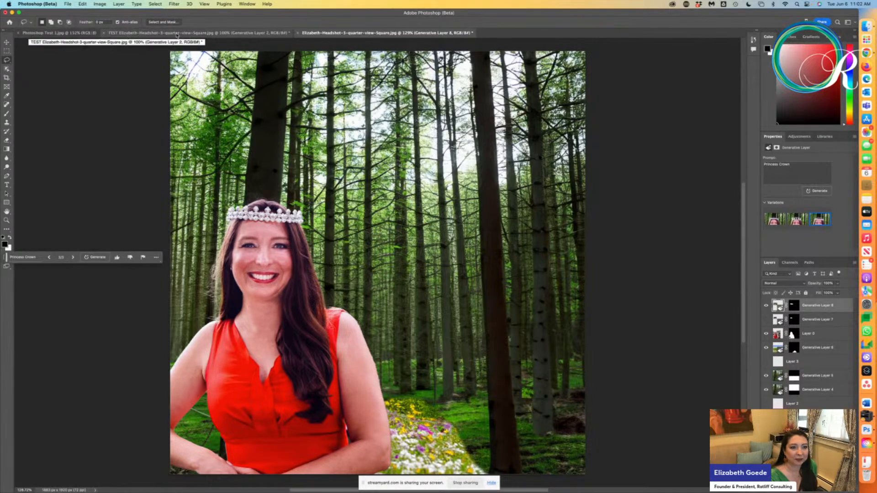
Step: Create a new blank document of 1920 x 1500 px at 300 ppi in RGB with a white background
{"action": "left_click", "coordinate": [68, 4]}
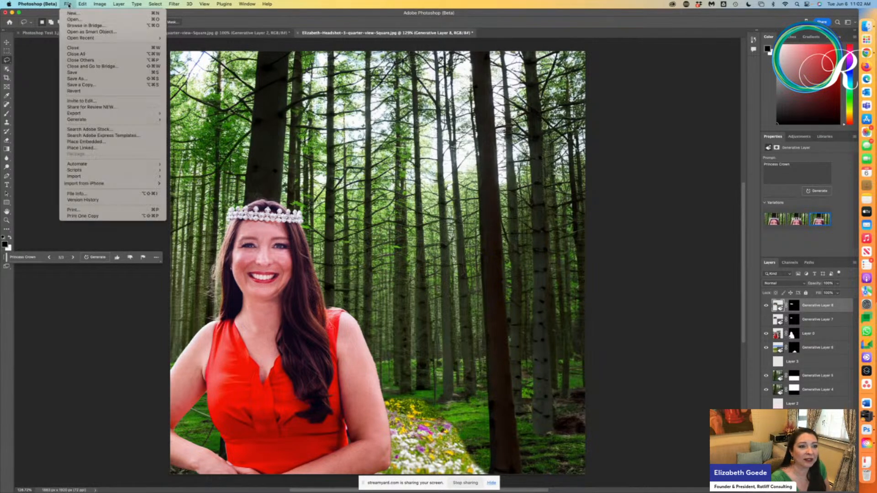
{"action": "left_click", "coordinate": [77, 13]}
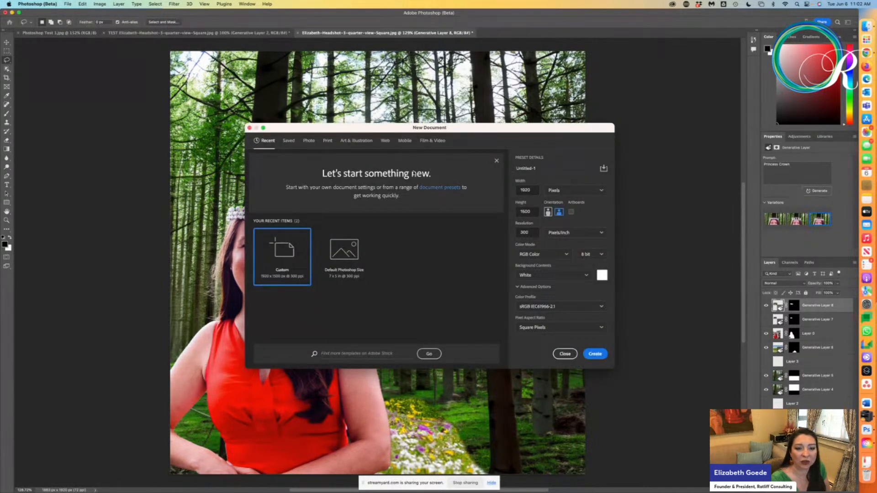
{"action": "left_click", "coordinate": [595, 354]}
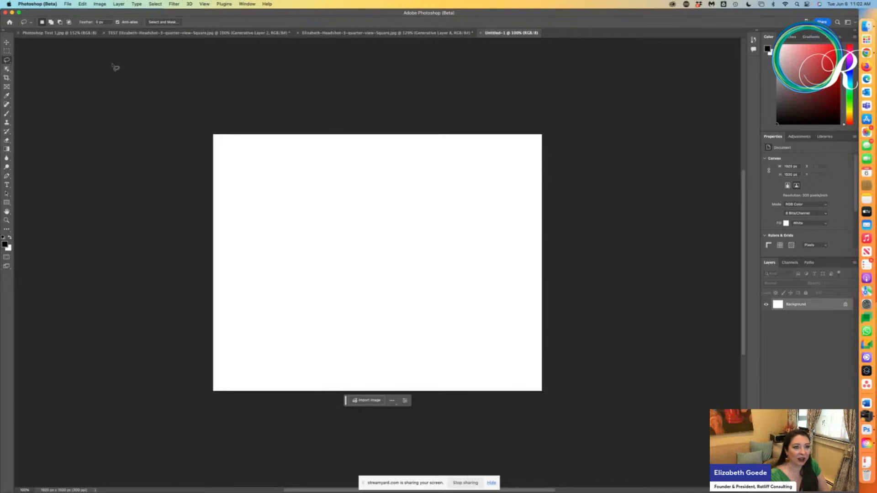
Step: Switch to the TEST headshot document with the lake background and show the woman's cut-out layer
{"action": "left_click", "coordinate": [145, 34]}
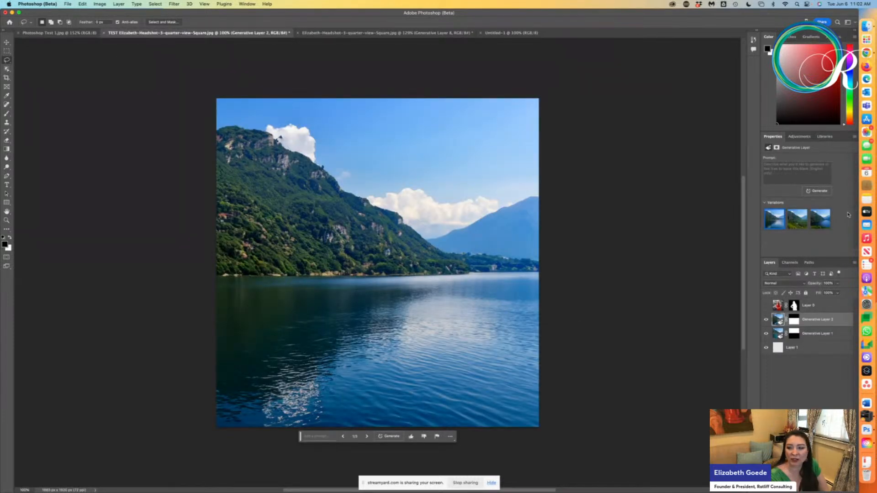
{"action": "left_click", "coordinate": [766, 305]}
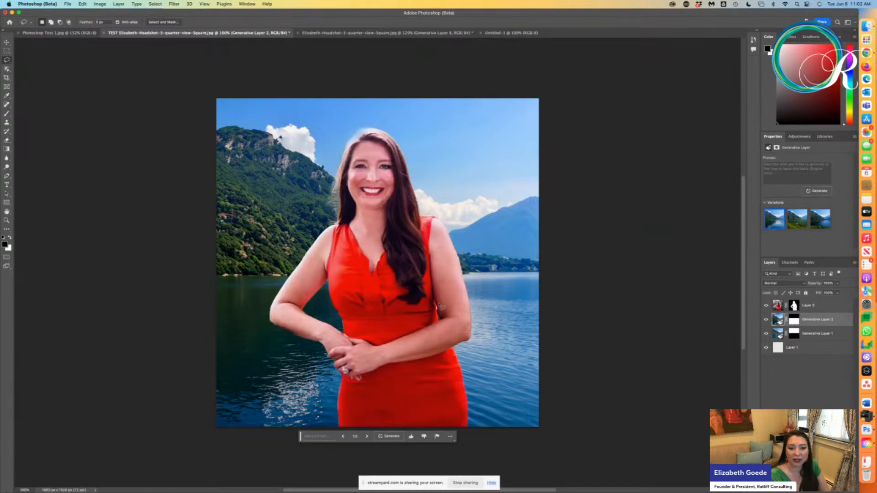
Step: Select a narrow rectangle of water below the woman's elbow and try to run Generative Fill on it with a text prompt
{"action": "mouse_move", "coordinate": [34, 84]}
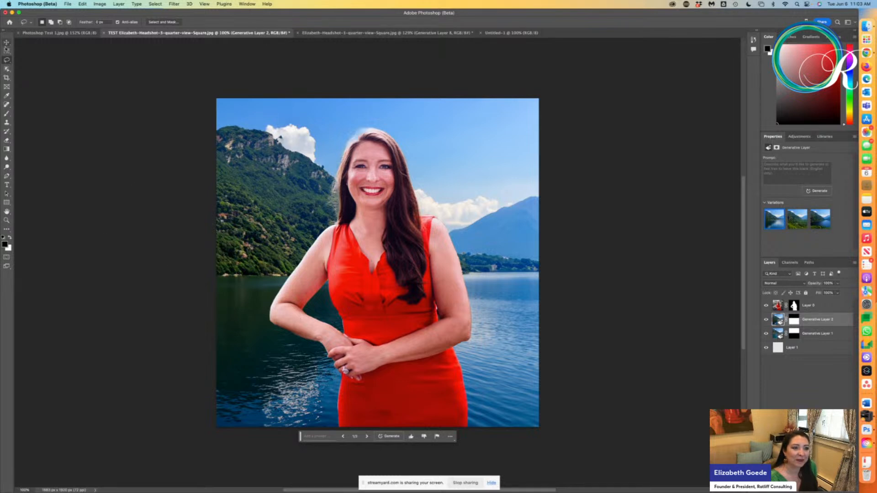
{"action": "left_click", "coordinate": [7, 51]}
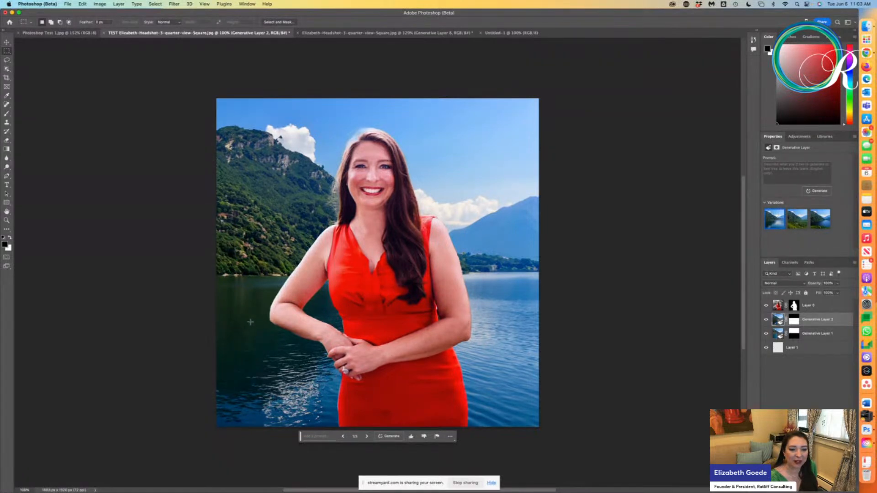
{"action": "left_click_drag", "start_coordinate": [250, 321], "coordinate": [298, 430]}
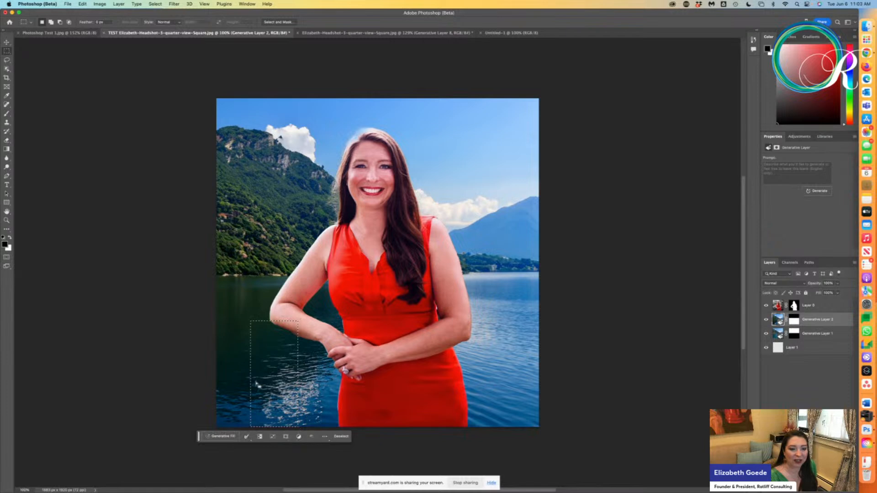
{"action": "left_click", "coordinate": [227, 434]}
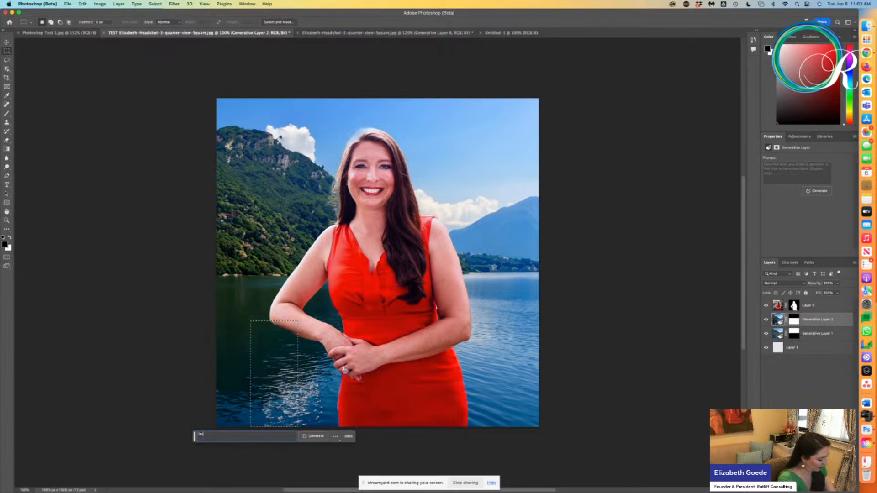
{"action": "type", "text": "ck"}
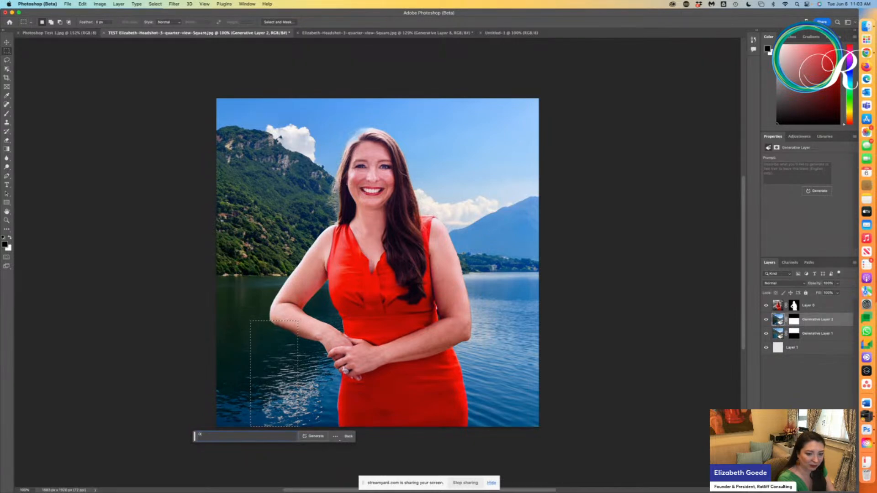
{"action": "key", "text": "BackSpace"}
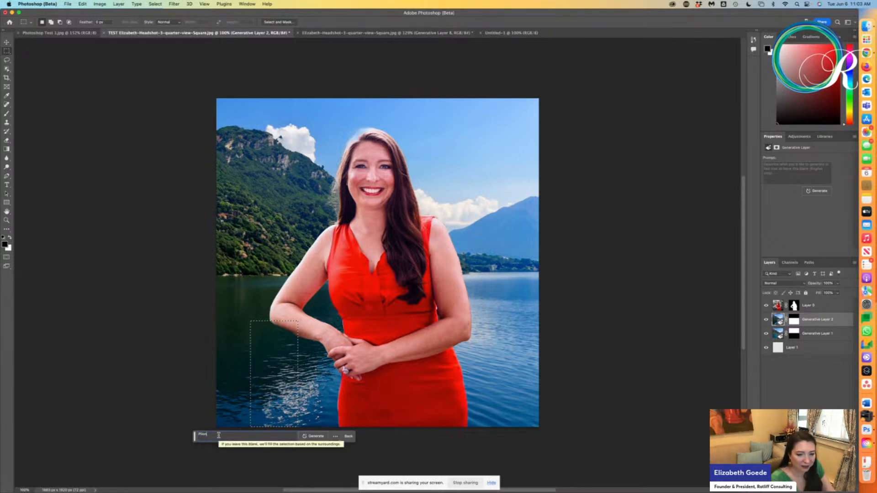
{"action": "left_click", "coordinate": [314, 437]}
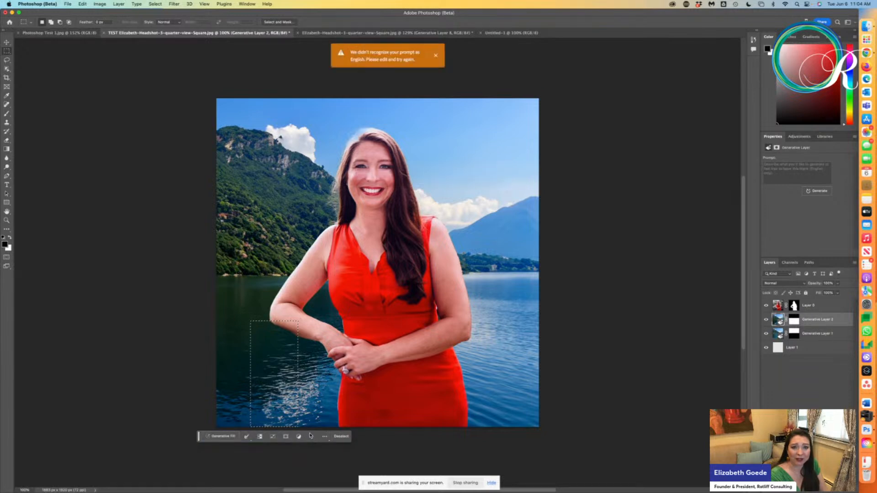
{"action": "left_click", "coordinate": [436, 55]}
{"action": "left_click", "coordinate": [211, 435]}
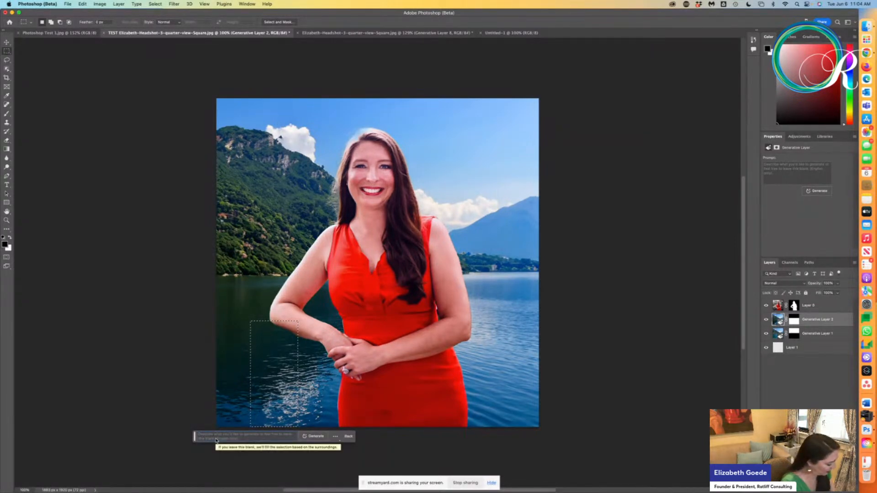
{"action": "type", "text": "Dock"}
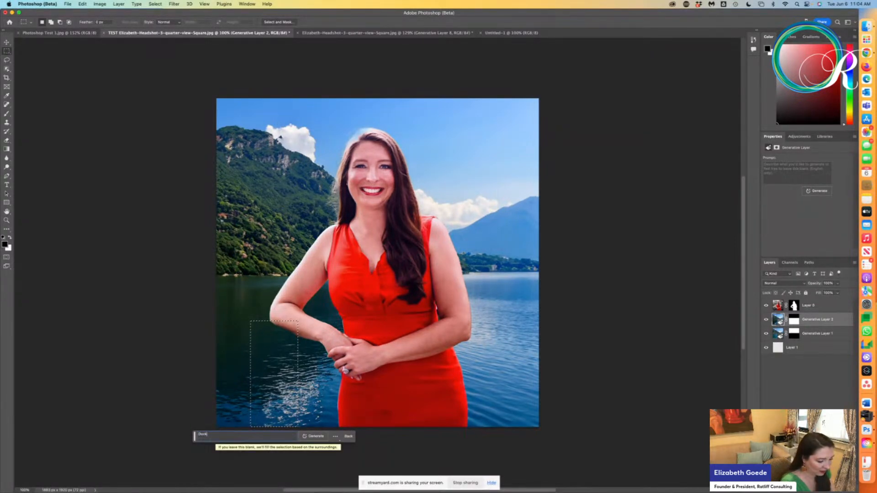
{"action": "key", "text": "BackSpace"}
{"action": "key", "text": "BackSpace"}
{"action": "key", "text": "BackSpace"}
{"action": "key", "text": "BackSpace"}
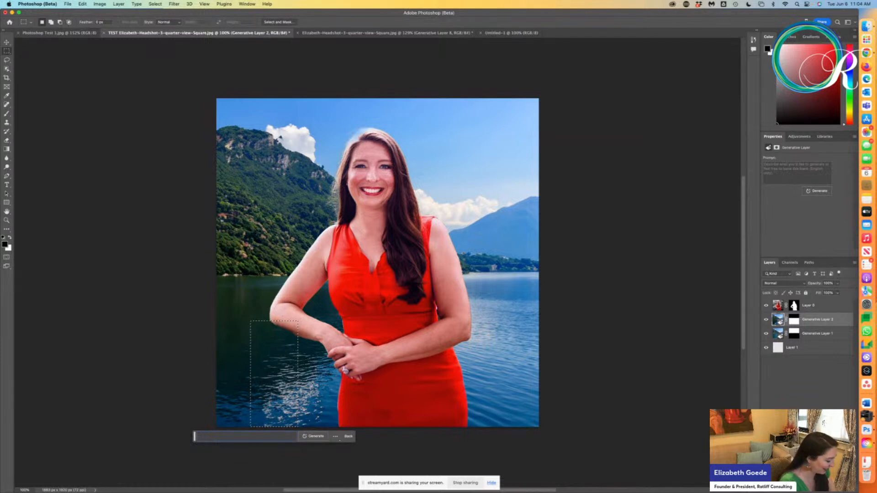
{"action": "mouse_move", "coordinate": [1, 492]}
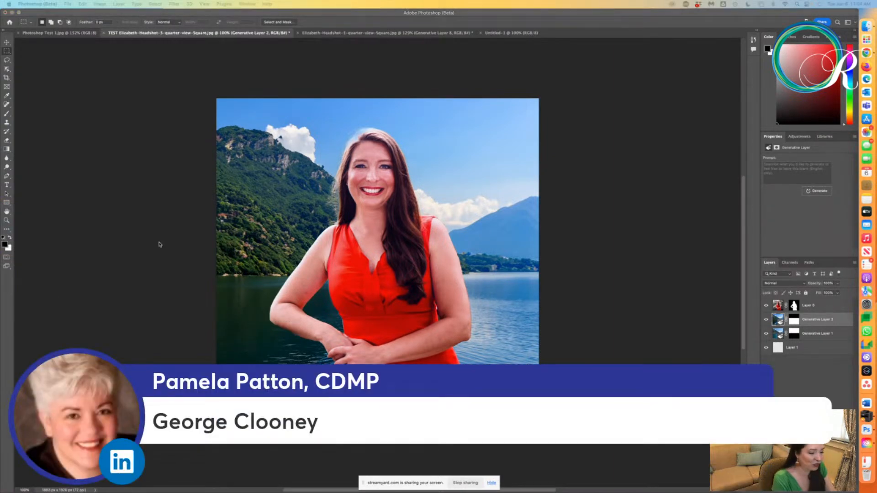
{"action": "left_click", "coordinate": [174, 273]}
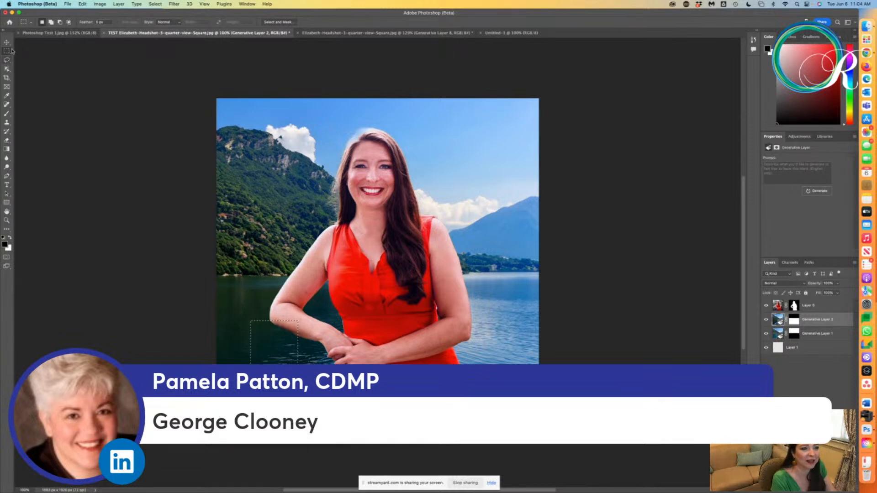
{"action": "left_click", "coordinate": [138, 159]}
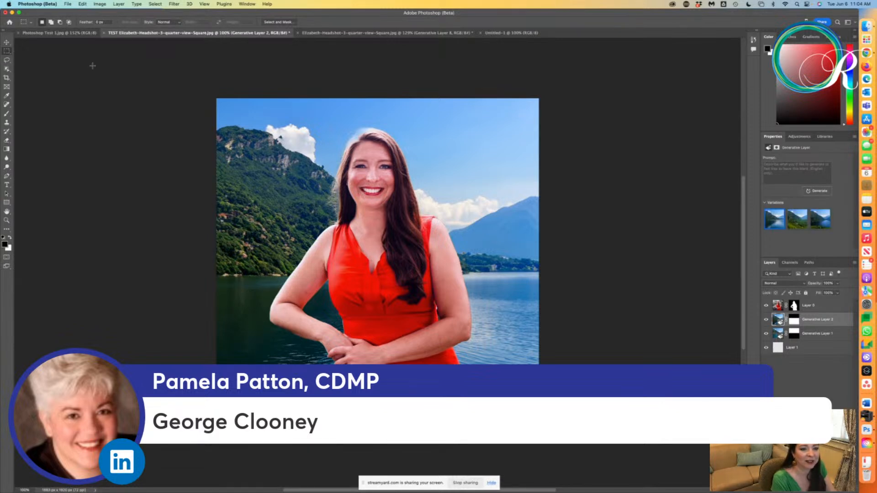
Step: Move the woman's cut-out to the right side of the lake background and add a new blank layer above it
{"action": "left_click", "coordinate": [6, 42]}
{"action": "left_click_drag", "start_coordinate": [360, 213], "coordinate": [428, 213]}
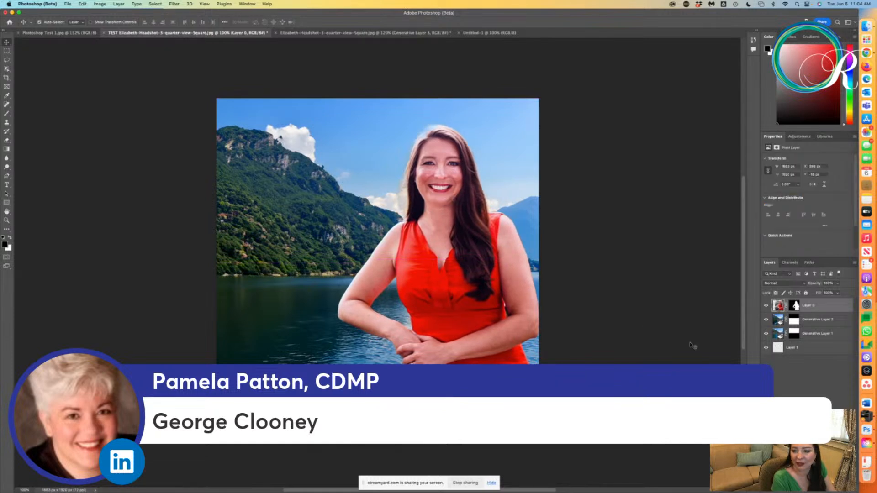
{"action": "key", "text": "alt+shift+super+n"}
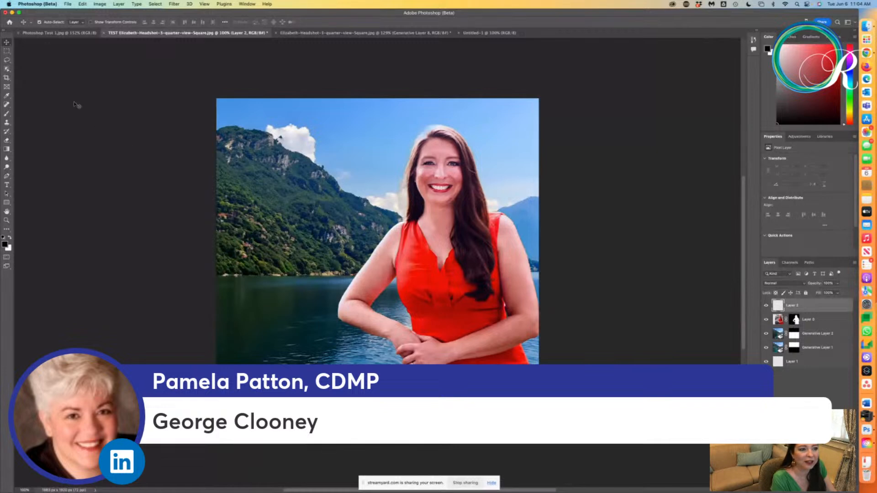
Step: Run Generative Fill with the prompt "George Clooney" on a large rectangle beside the woman, and delete the generated layer
{"action": "left_click", "coordinate": [7, 51]}
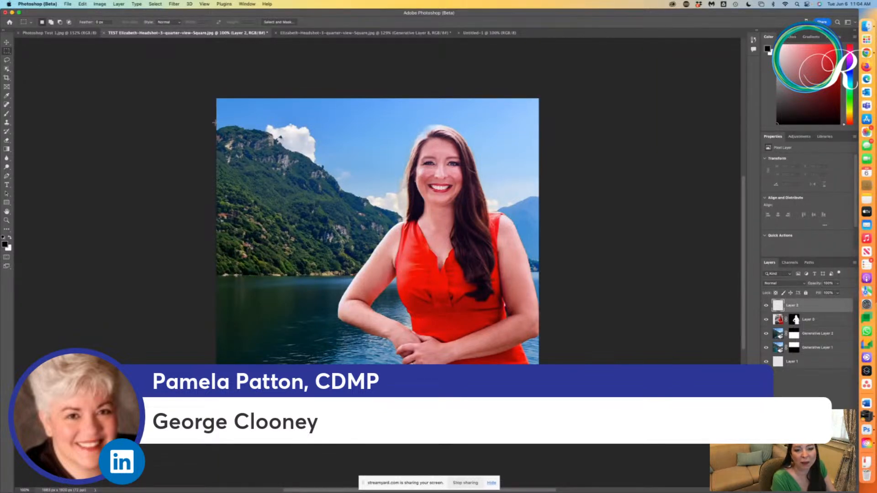
{"action": "left_click_drag", "start_coordinate": [214, 123], "coordinate": [388, 415]}
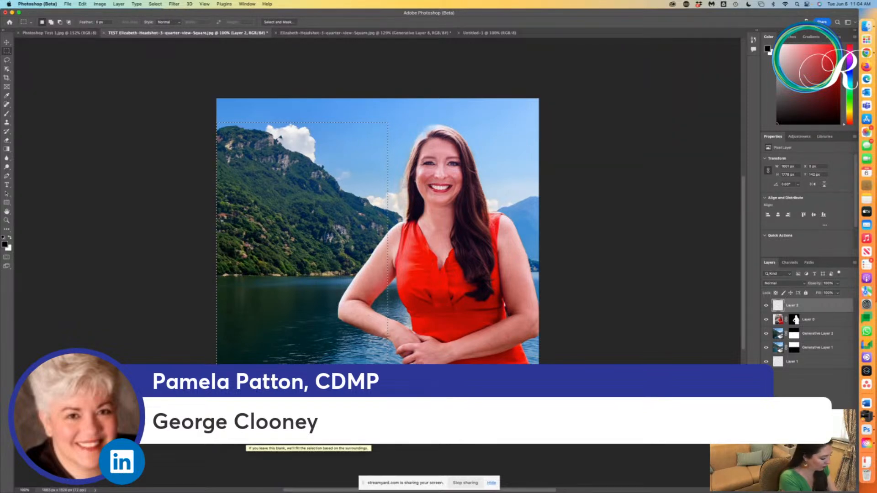
{"action": "key", "text": "Return"}
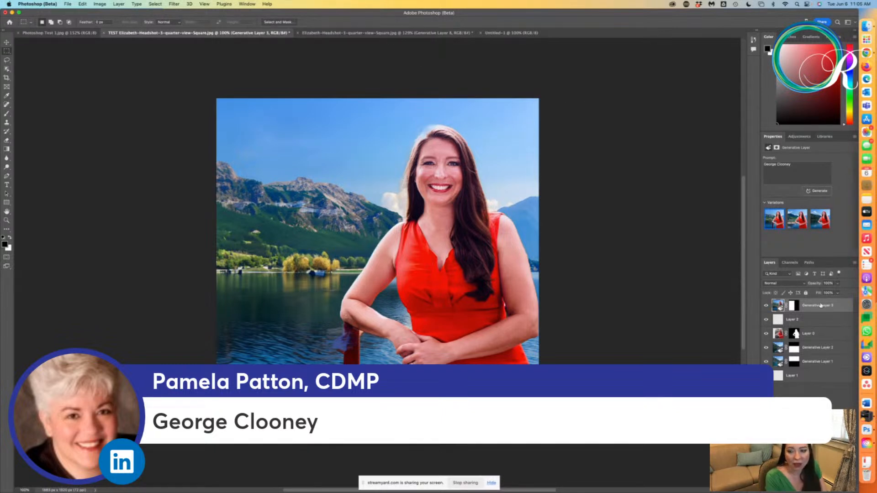
{"action": "left_click_drag", "start_coordinate": [821, 306], "coordinate": [852, 487]}
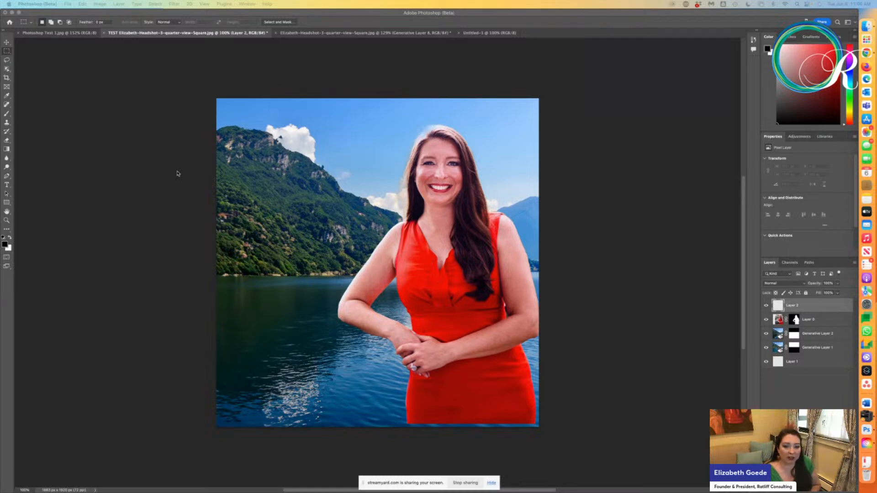
Step: Nudge the woman's cut-out slightly down, and undo the accidental move of the generated lake layer
{"action": "left_click", "coordinate": [7, 42]}
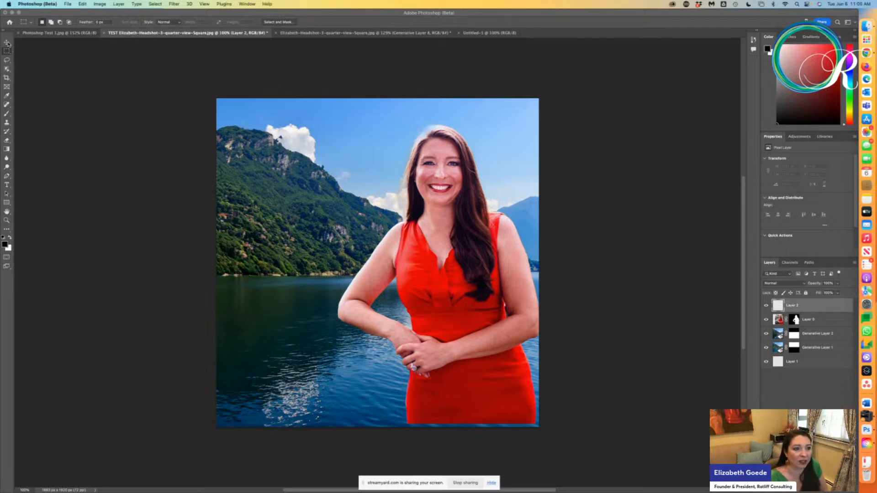
{"action": "left_click_drag", "start_coordinate": [463, 249], "coordinate": [461, 258]}
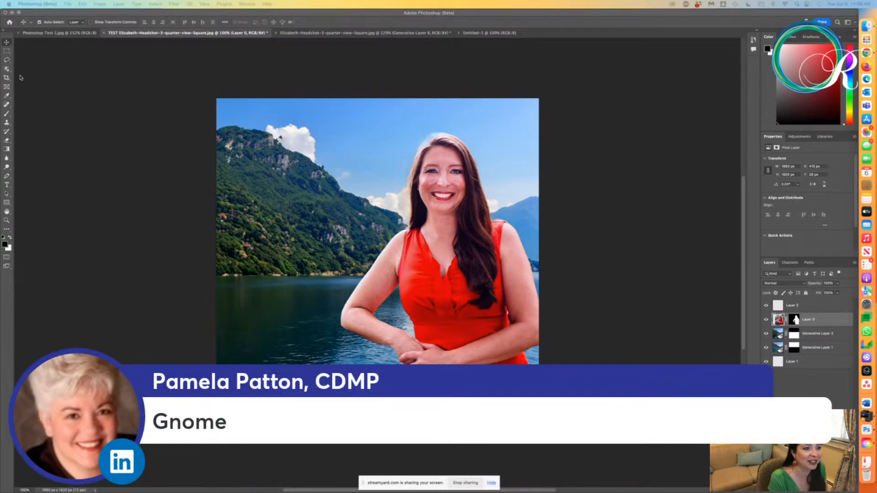
{"action": "left_click", "coordinate": [9, 63]}
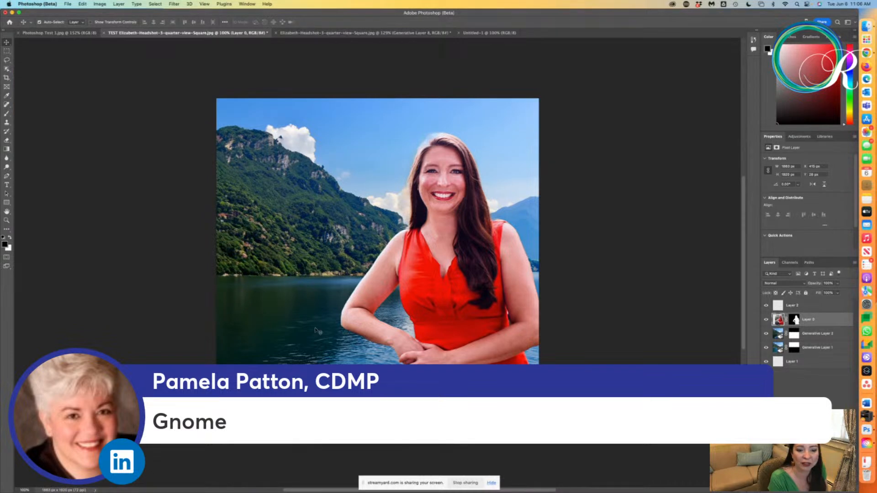
{"action": "left_click_drag", "start_coordinate": [340, 329], "coordinate": [280, 346]}
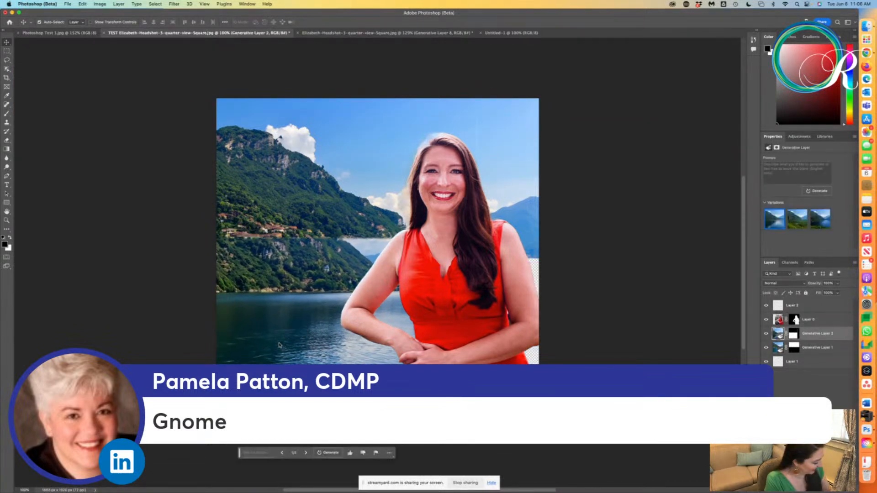
{"action": "key", "text": "super+z"}
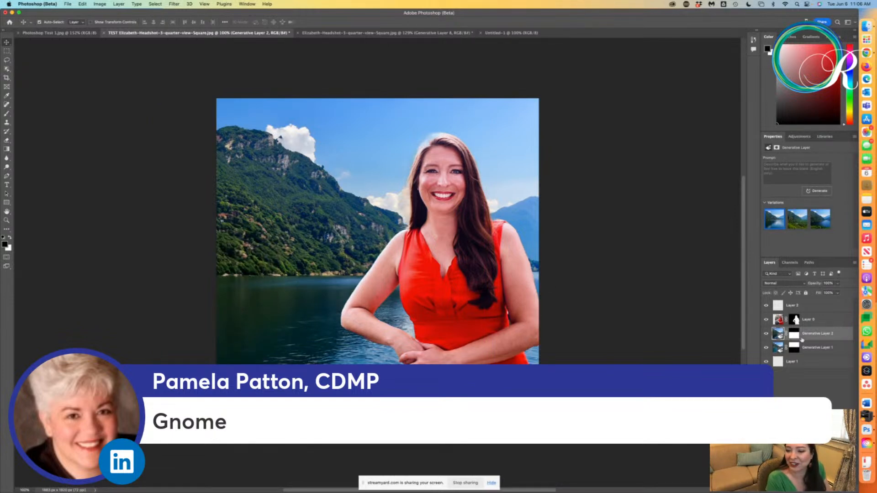
{"action": "left_click", "coordinate": [805, 309]}
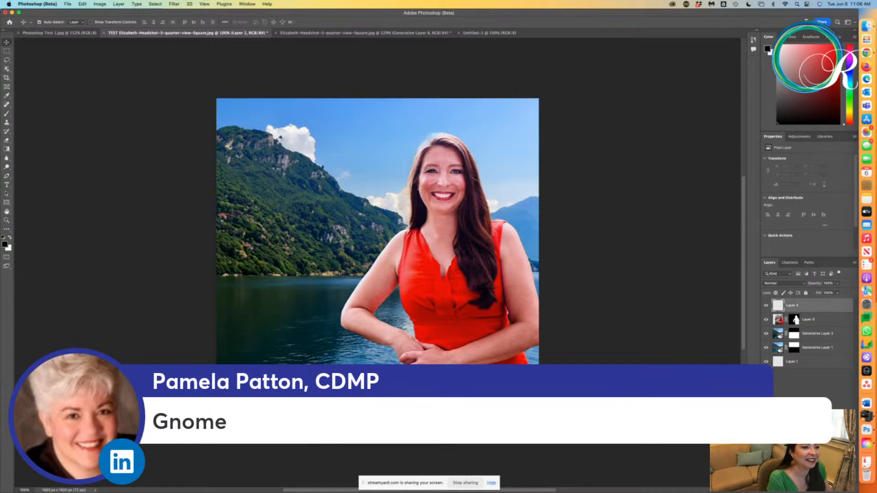
{"action": "left_click", "coordinate": [6, 60]}
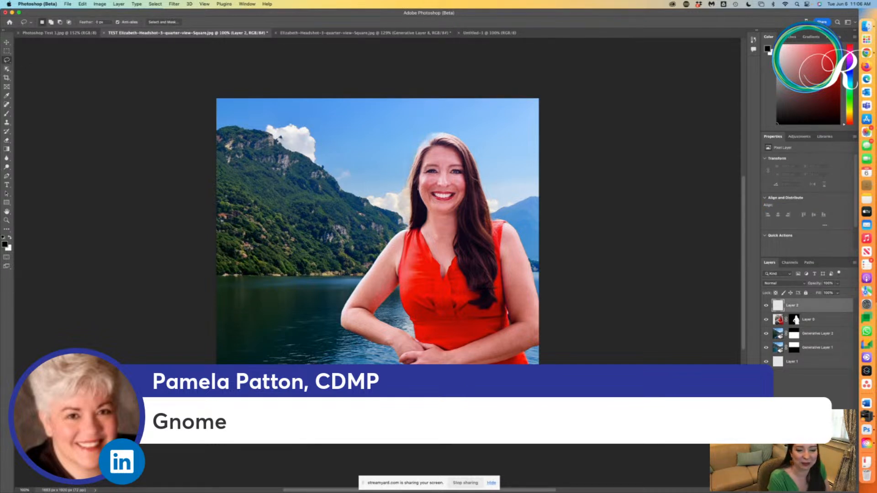
{"action": "mouse_move", "coordinate": [295, 329]}
{"action": "left_mouse_down"}
{"action": "mouse_move", "coordinate": [362, 353]}
{"action": "mouse_move", "coordinate": [329, 359]}
{"action": "left_mouse_up"}
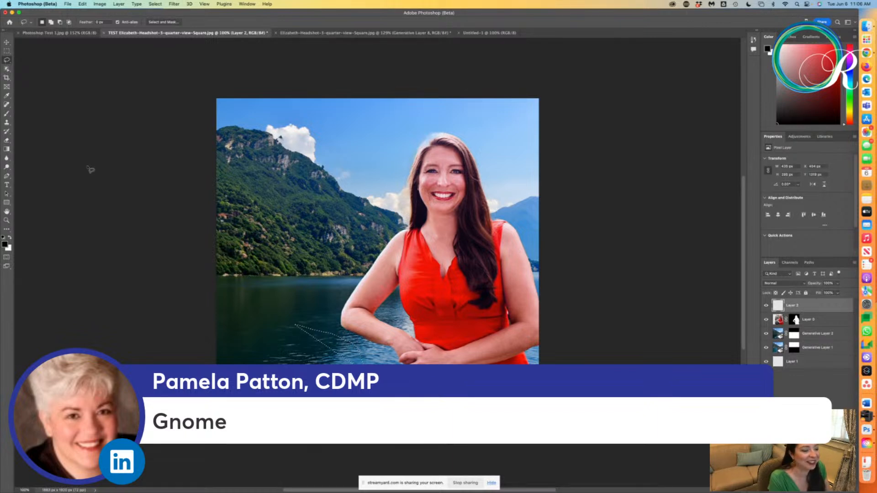
{"action": "key", "text": "super+z"}
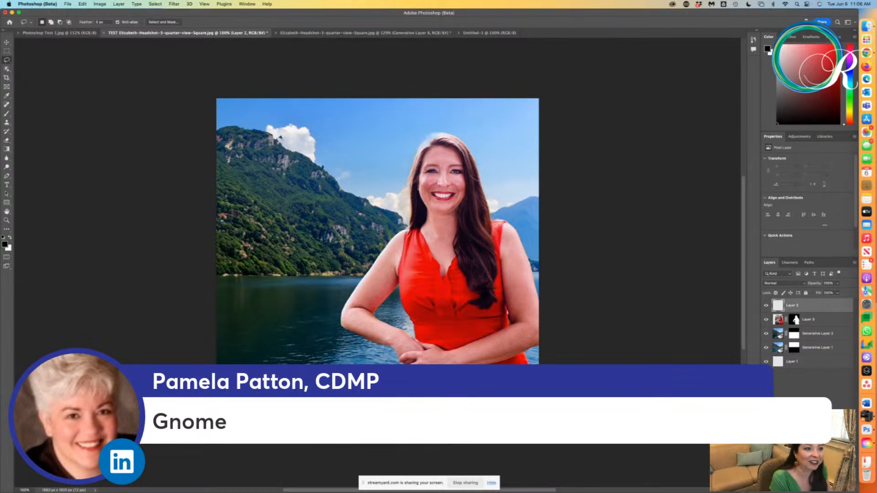
Step: Move the woman's cut-out up so that her head sits near the image's upper edge
{"action": "left_click", "coordinate": [7, 41]}
{"action": "left_click", "coordinate": [433, 275]}
{"action": "left_click_drag", "start_coordinate": [433, 276], "coordinate": [429, 247]}
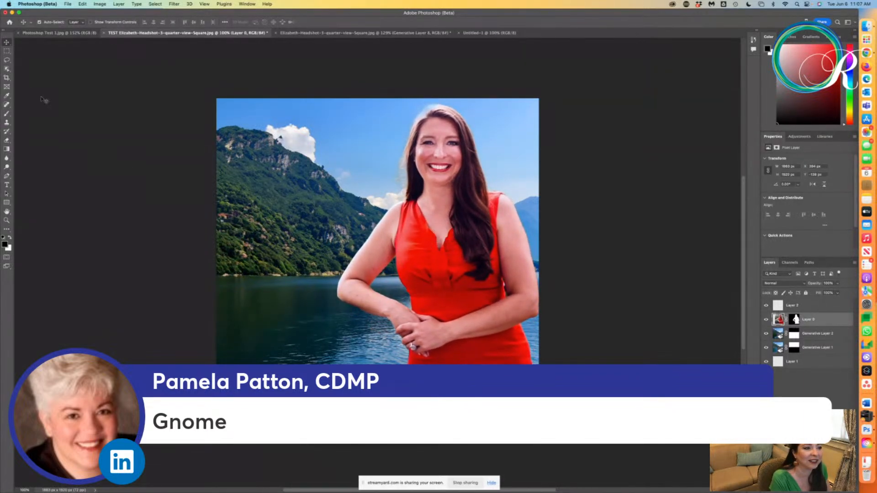
Step: Lasso the water below the woman's elbow and run Generative Fill with the prompt "Gnome", cancelling the first run and generating again
{"action": "left_click", "coordinate": [6, 60]}
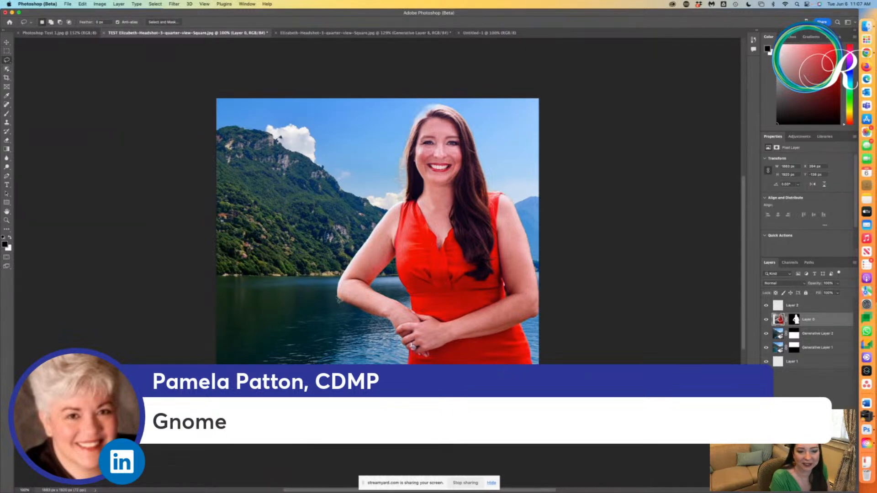
{"action": "mouse_move", "coordinate": [337, 296]}
{"action": "left_mouse_down"}
{"action": "mouse_move", "coordinate": [250, 316]}
{"action": "mouse_move", "coordinate": [245, 342]}
{"action": "mouse_move", "coordinate": [357, 323]}
{"action": "mouse_move", "coordinate": [338, 296]}
{"action": "left_mouse_up"}
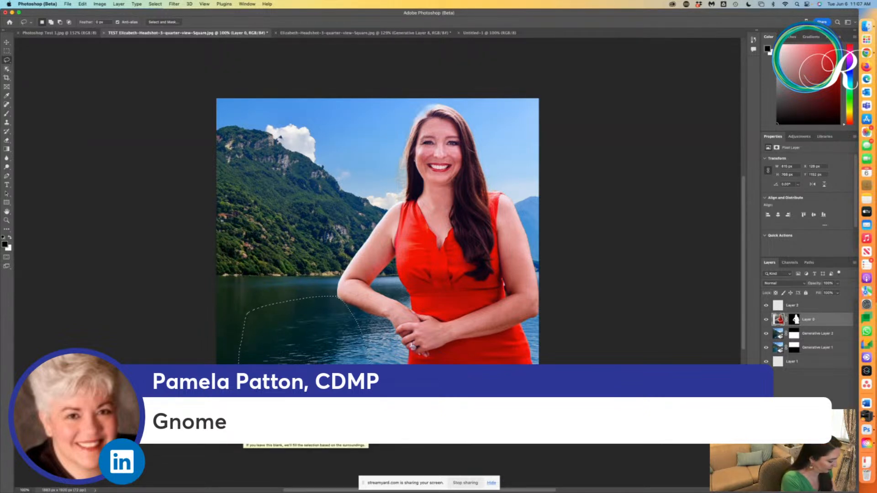
{"action": "key", "text": "Return"}
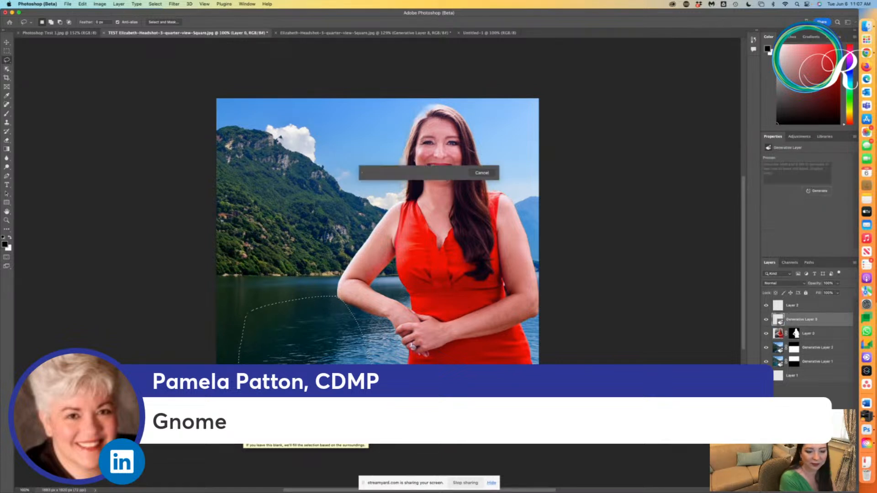
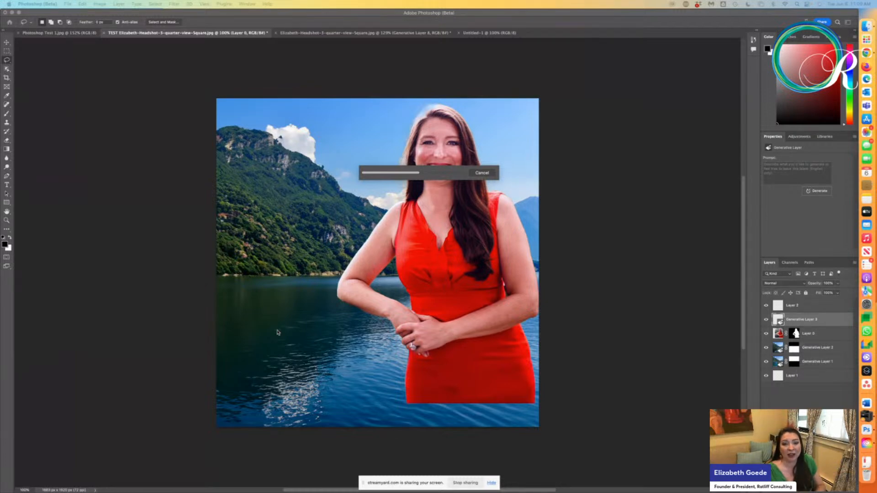
{"action": "left_click", "coordinate": [483, 173]}
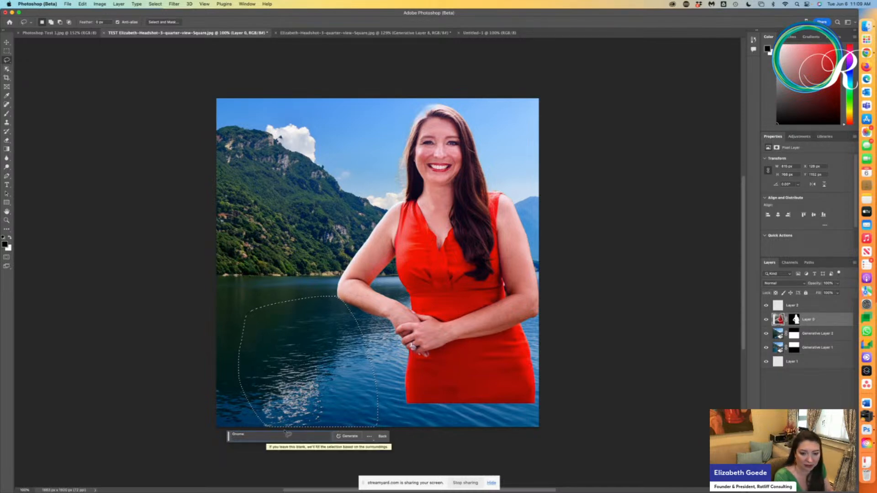
{"action": "left_click", "coordinate": [346, 436]}
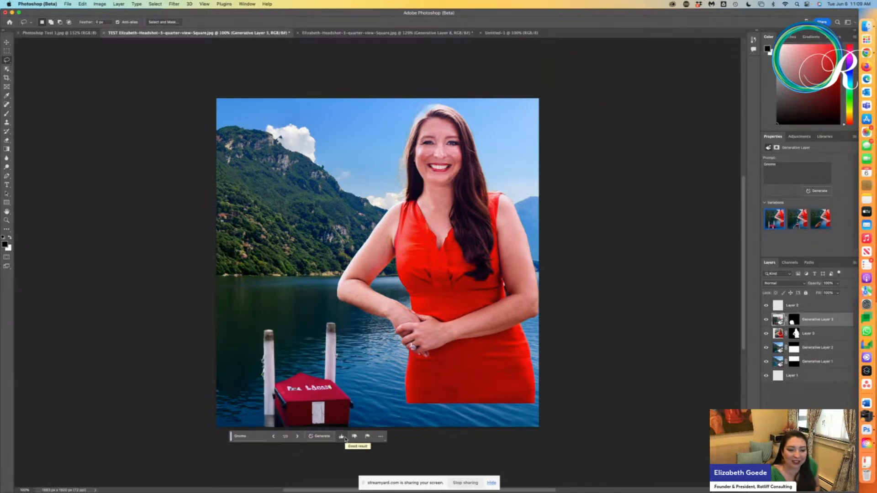
Step: Look through the gnome fill's variations, and regenerate the layer with the prompt "Garden Gnome"
{"action": "left_click", "coordinate": [298, 438]}
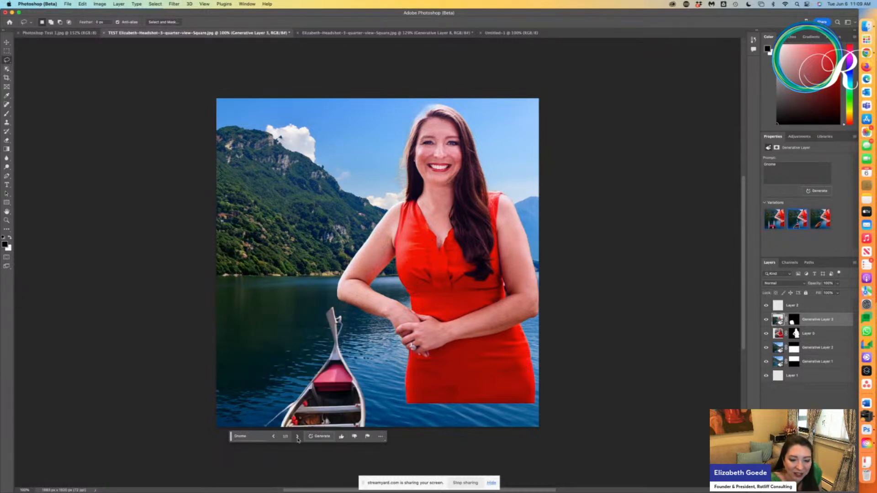
{"action": "left_click", "coordinate": [297, 437]}
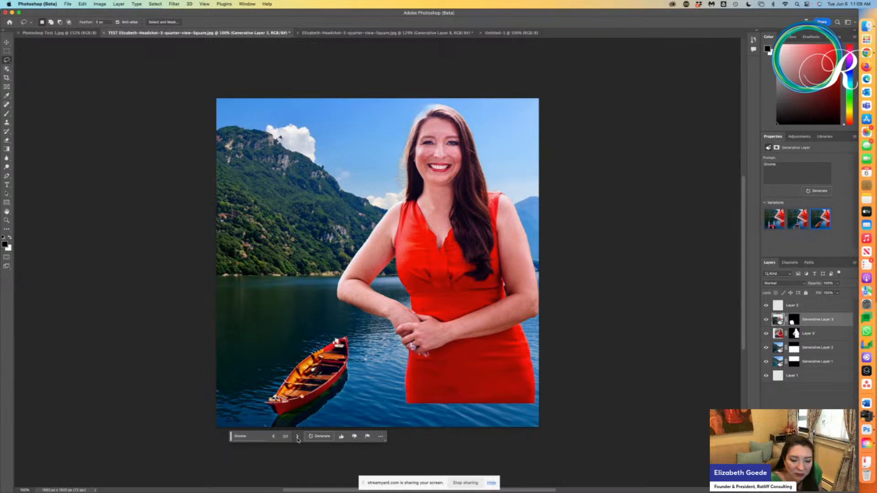
{"action": "left_click", "coordinate": [238, 438]}
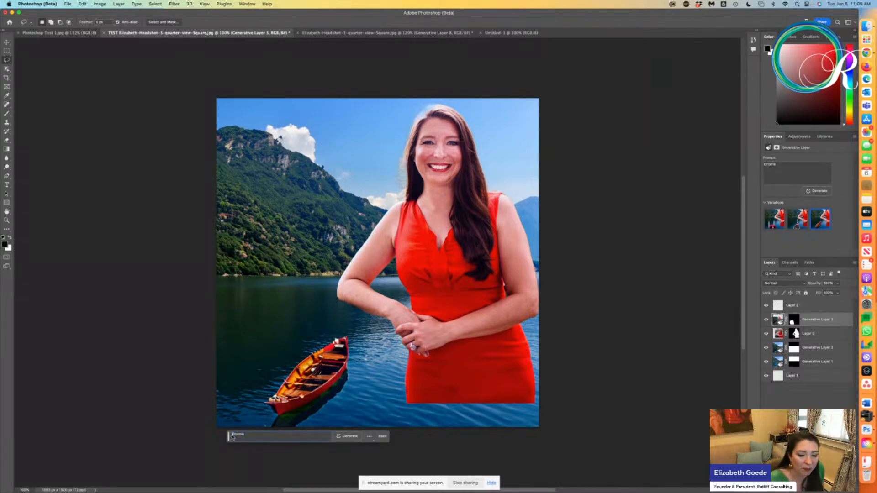
{"action": "type", "text": "Garden"}
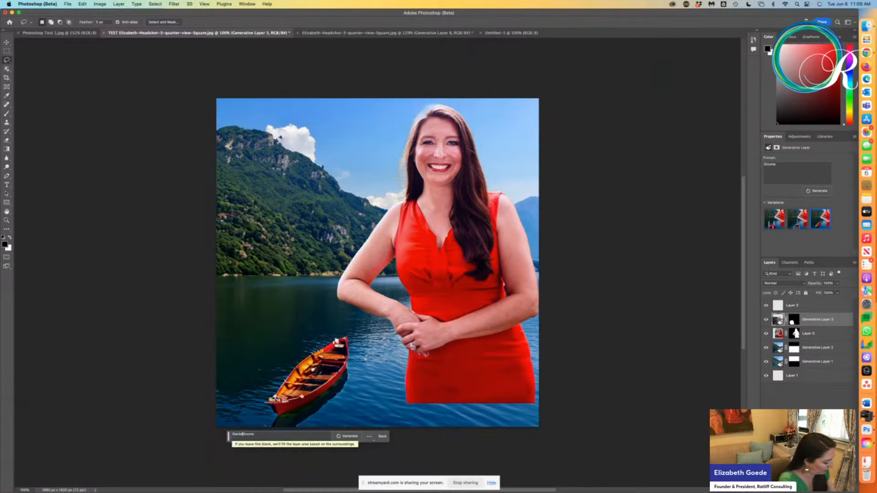
{"action": "key", "text": "Return"}
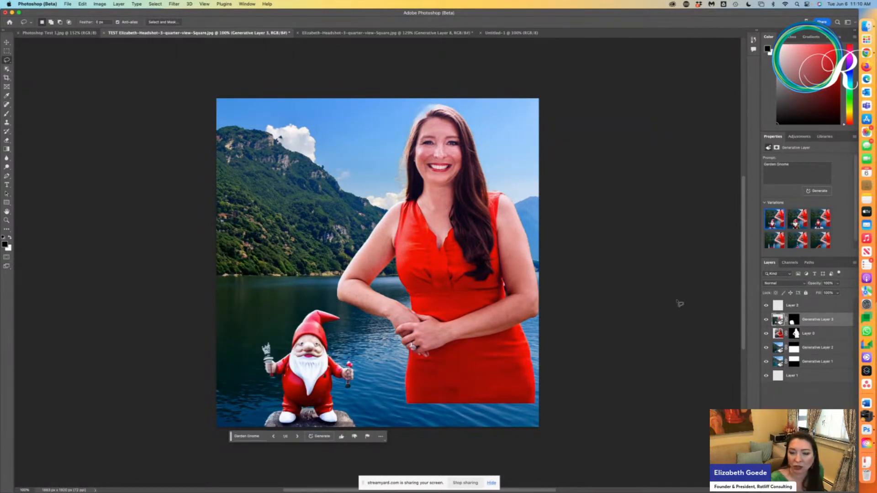
Step: Move the garden gnome closer to the woman, and place the woman's cut-out layer above the gnome layer
{"action": "left_click", "coordinate": [7, 42]}
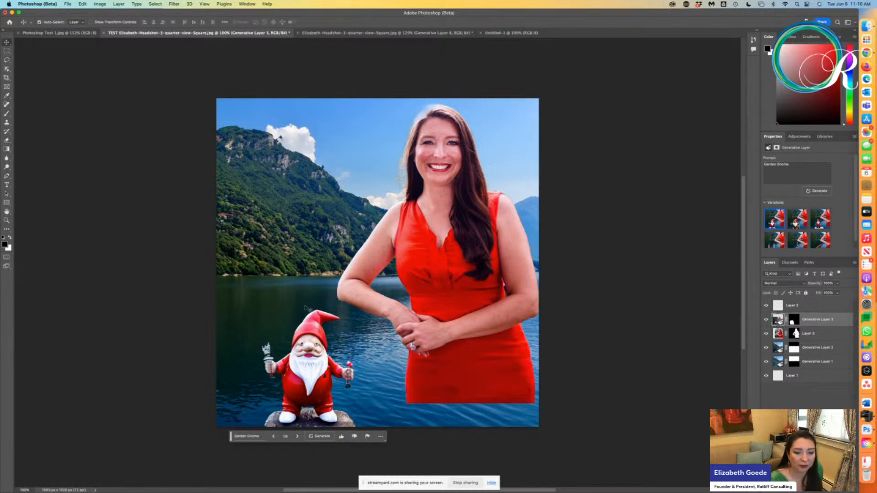
{"action": "left_click_drag", "start_coordinate": [317, 373], "coordinate": [345, 374]}
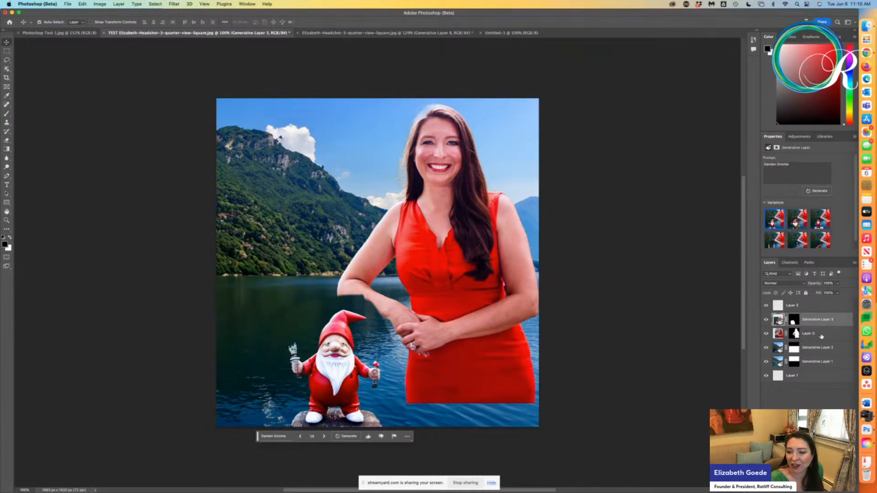
{"action": "left_click_drag", "start_coordinate": [822, 334], "coordinate": [820, 319]}
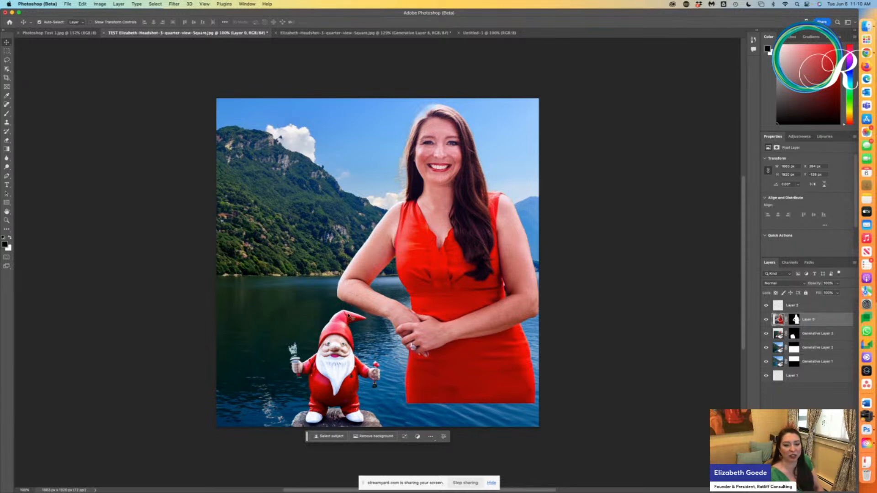
Step: Compare the generated variations on the gnome layer, and choose the gold-nosed garden gnome with flowers
{"action": "left_click", "coordinate": [818, 333]}
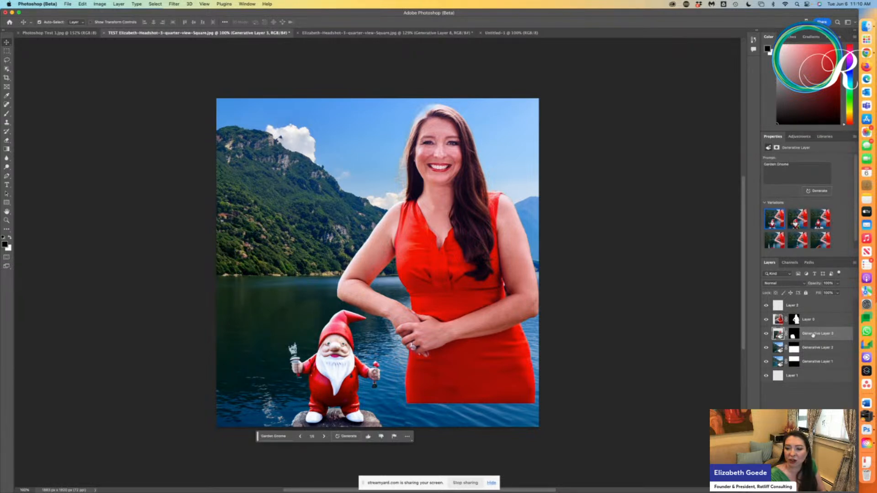
{"action": "left_click", "coordinate": [326, 435]}
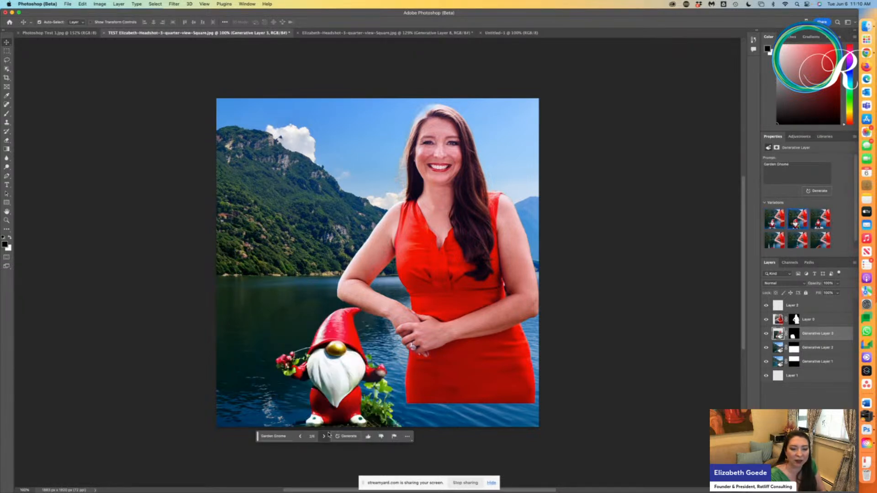
{"action": "left_click", "coordinate": [327, 435]}
{"action": "left_click", "coordinate": [302, 437]}
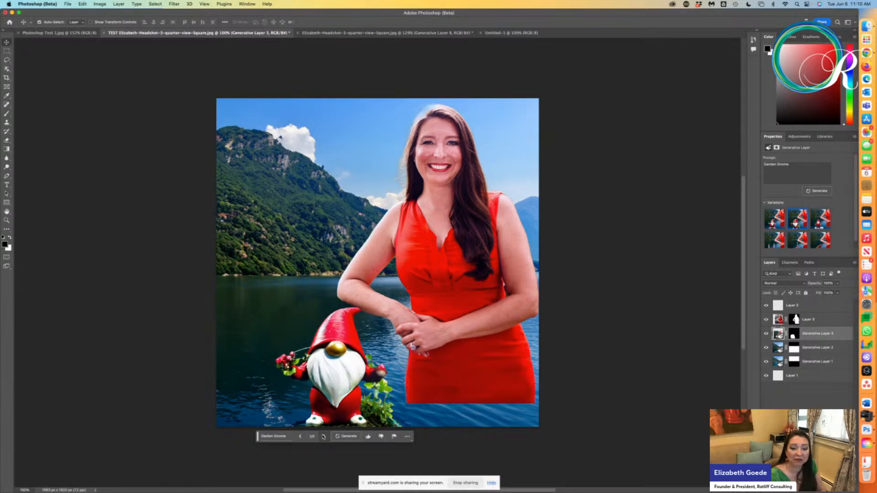
{"action": "left_click", "coordinate": [323, 437]}
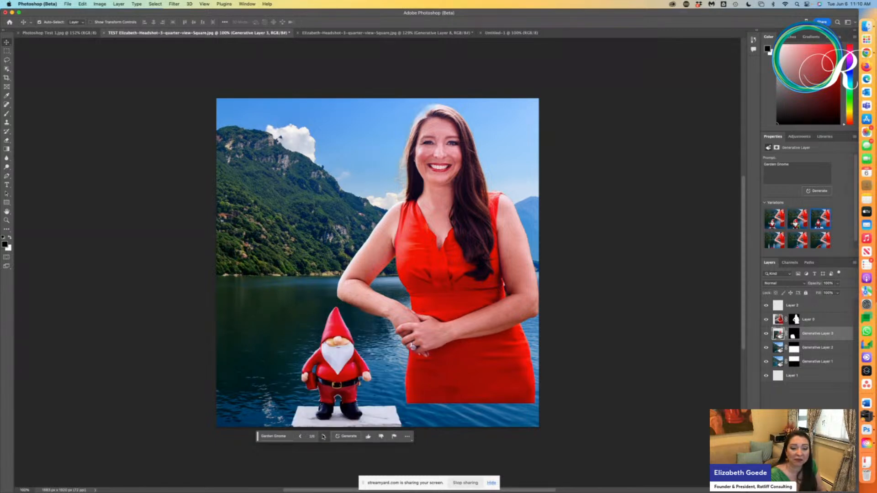
{"action": "left_click", "coordinate": [299, 436]}
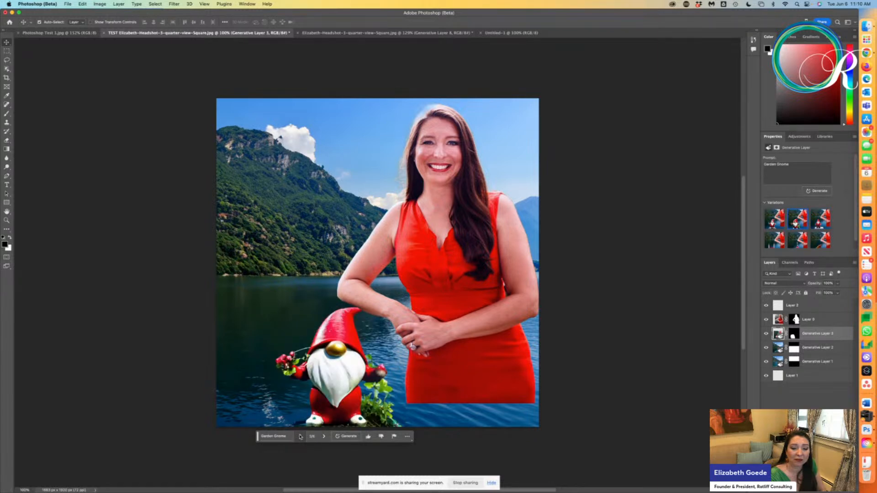
{"action": "left_click", "coordinate": [300, 437]}
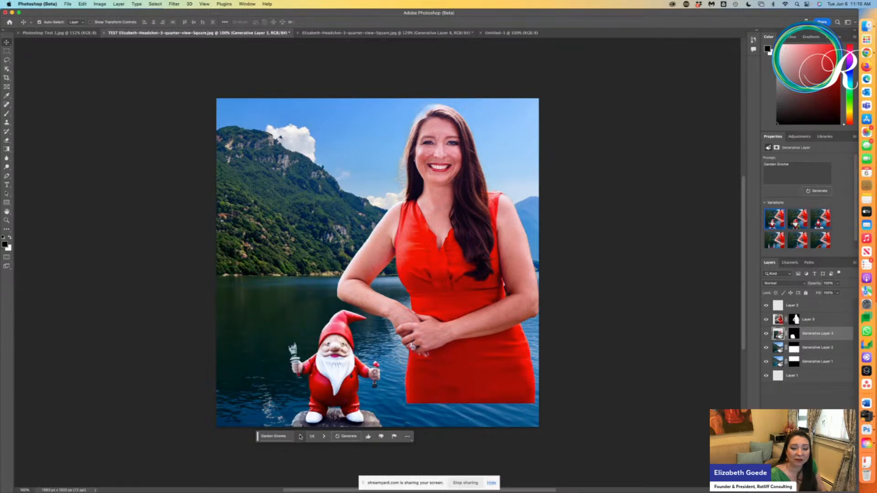
{"action": "left_click", "coordinate": [299, 437]}
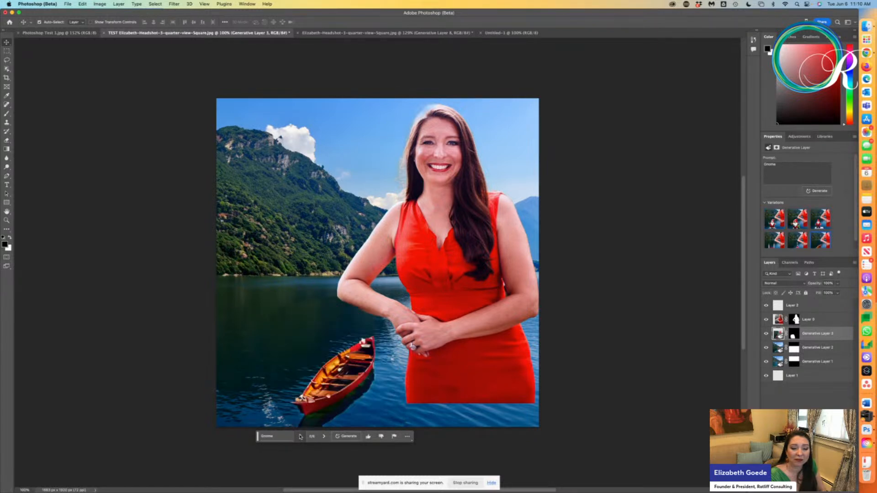
{"action": "left_click", "coordinate": [324, 438]}
{"action": "left_click", "coordinate": [324, 437]}
{"action": "left_click", "coordinate": [325, 437]}
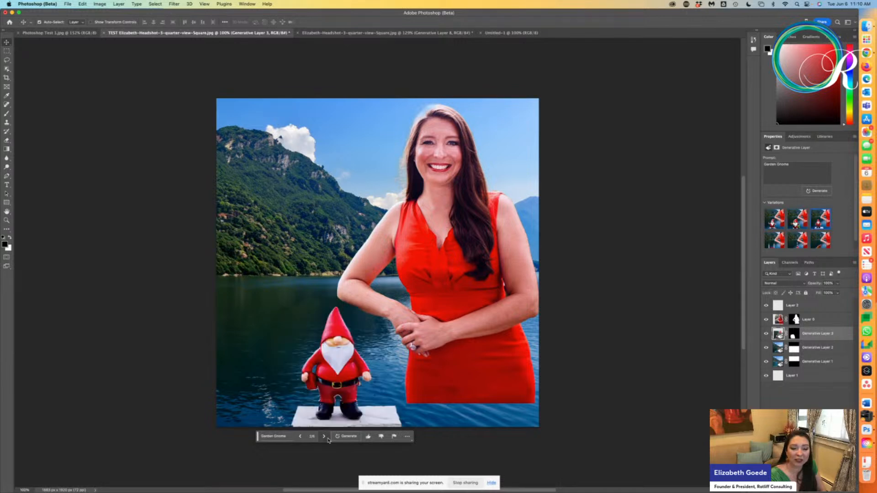
{"action": "left_click", "coordinate": [299, 437]}
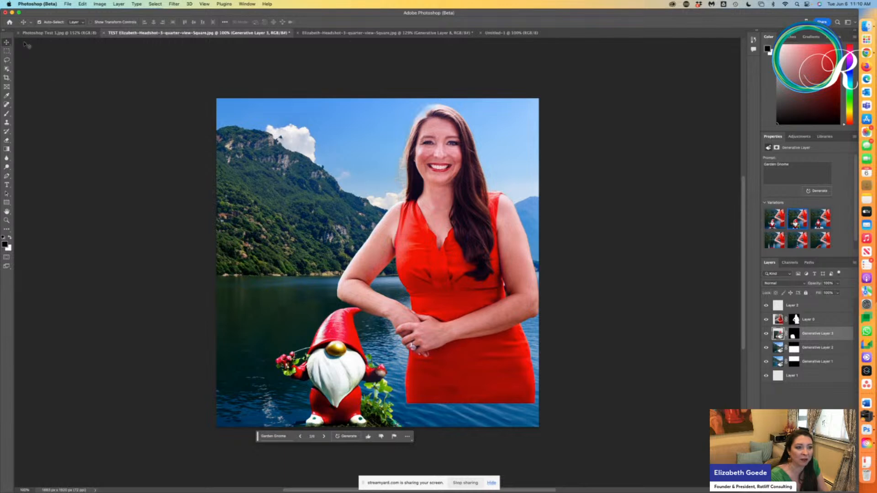
Step: Lasso the open water between the image's edge and the gnome, and run Generative Fill with an empty prompt
{"action": "left_click", "coordinate": [7, 60]}
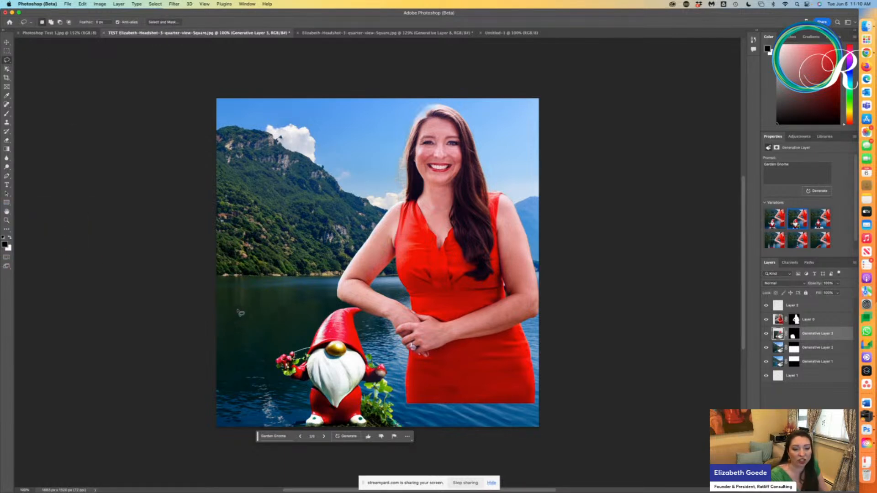
{"action": "mouse_move", "coordinate": [236, 311]}
{"action": "left_mouse_down"}
{"action": "mouse_move", "coordinate": [274, 318]}
{"action": "mouse_move", "coordinate": [267, 355]}
{"action": "mouse_move", "coordinate": [293, 417]}
{"action": "left_mouse_up"}
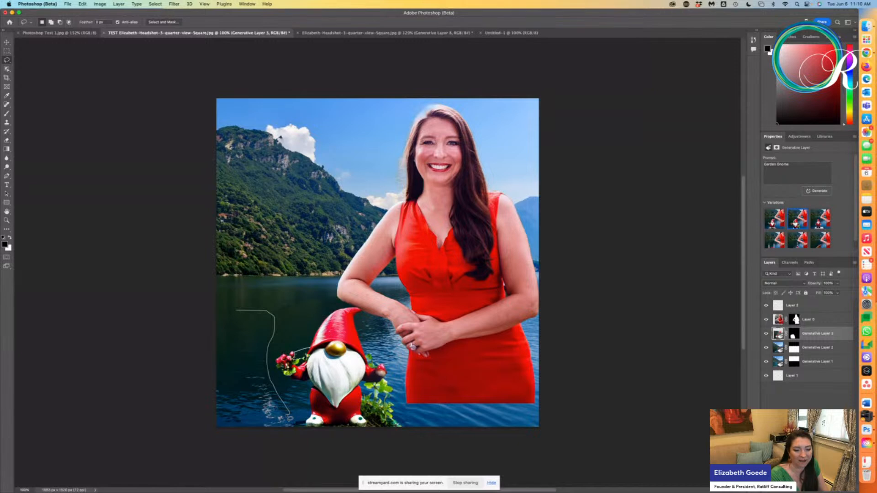
{"action": "mouse_move", "coordinate": [291, 431]}
{"action": "left_mouse_down"}
{"action": "mouse_move", "coordinate": [230, 426]}
{"action": "mouse_move", "coordinate": [216, 392]}
{"action": "mouse_move", "coordinate": [233, 348]}
{"action": "left_mouse_up"}
{"action": "left_click_drag", "start_coordinate": [242, 316], "coordinate": [241, 314]}
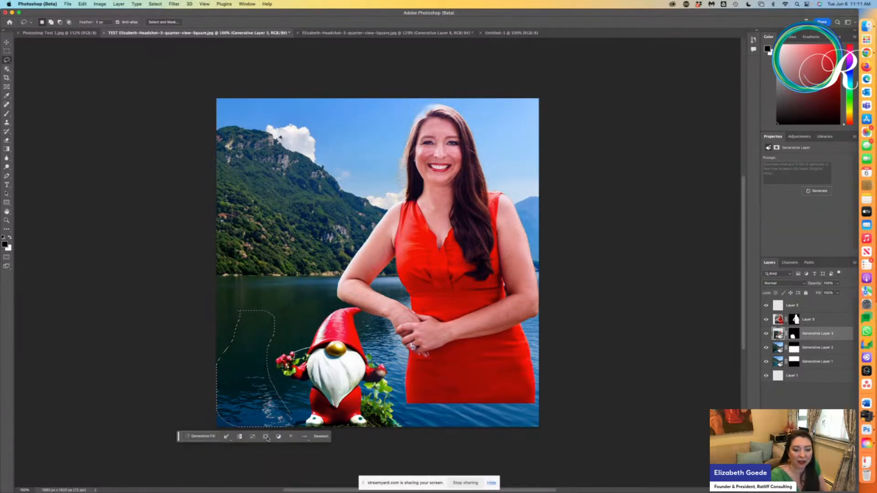
{"action": "left_click", "coordinate": [204, 436]}
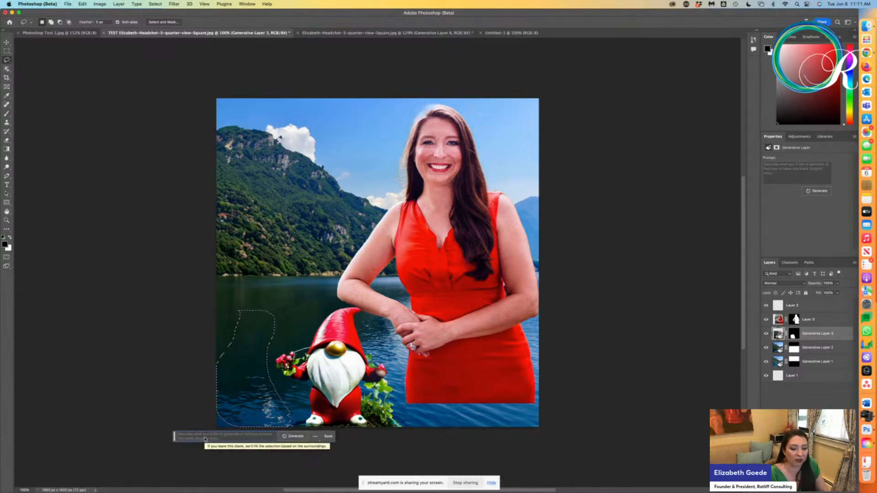
{"action": "left_click", "coordinate": [288, 437]}
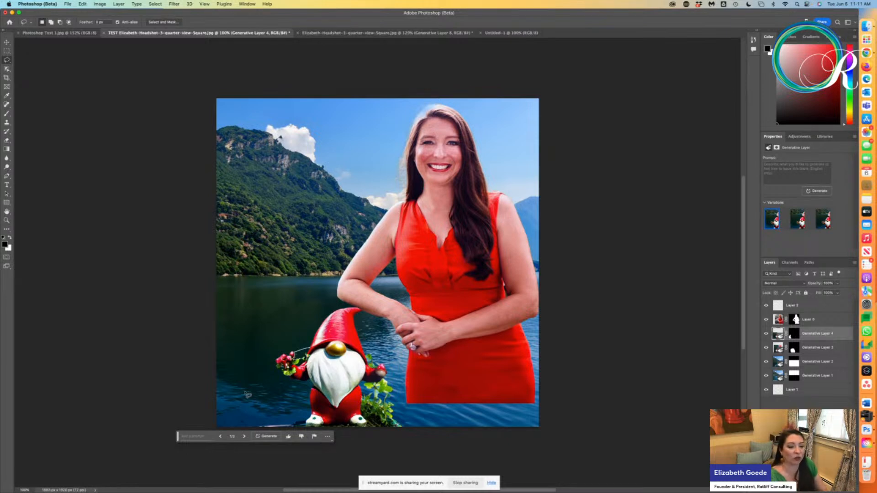
Step: Compare the variations of the water fill beside the gnome, and choose the third one
{"action": "left_click", "coordinate": [244, 437]}
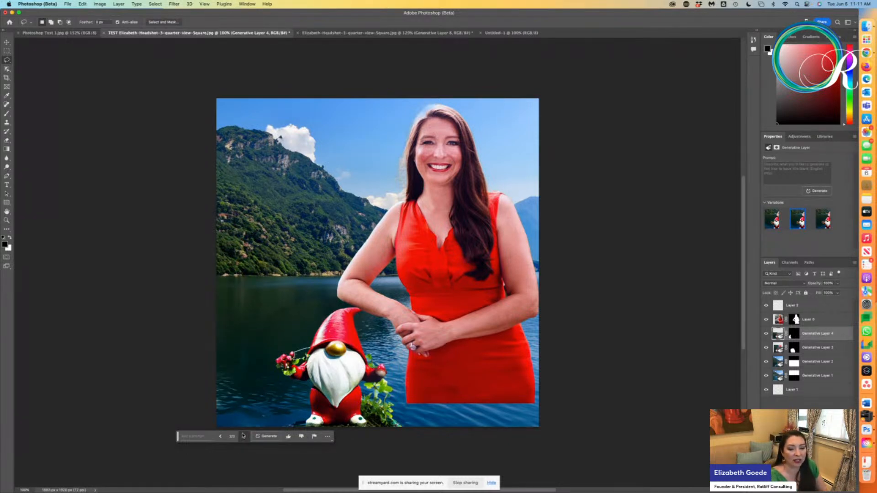
{"action": "left_click", "coordinate": [243, 436]}
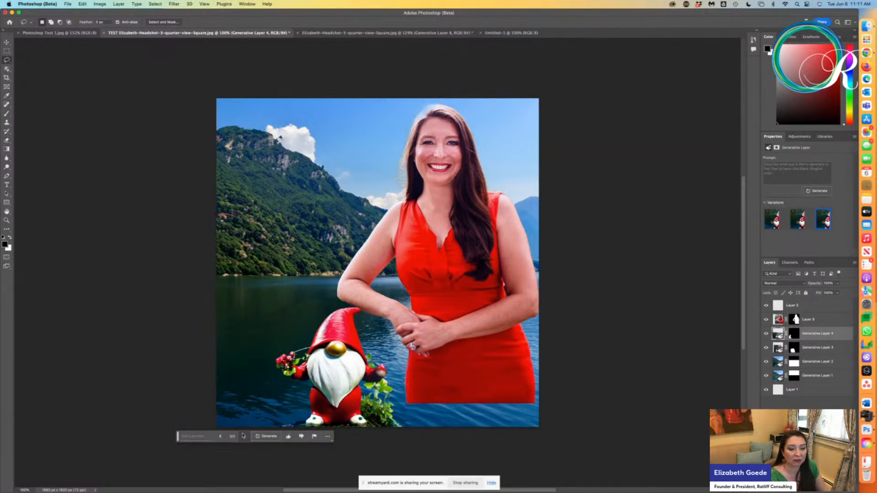
{"action": "left_click", "coordinate": [243, 436]}
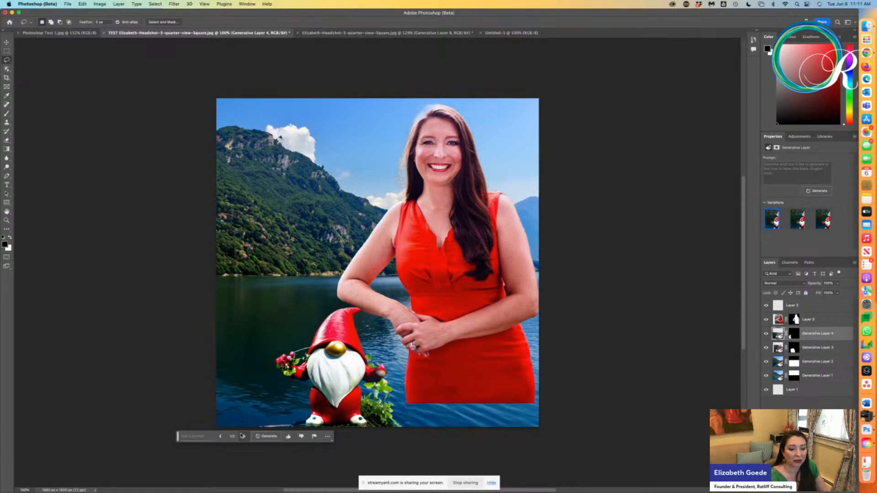
{"action": "left_click", "coordinate": [220, 436]}
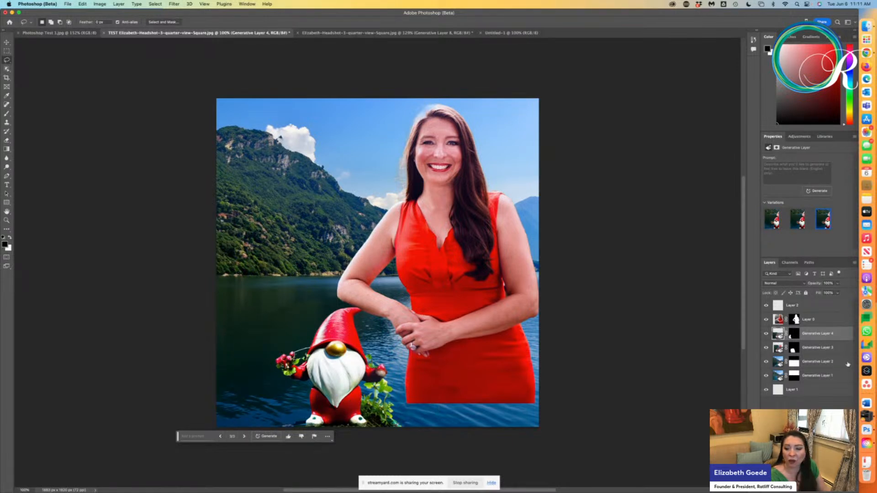
Step: On the woman's layer, lasso the dress's lower part and the water beneath it, and run Generative Fill with an empty prompt
{"action": "left_click", "coordinate": [832, 318]}
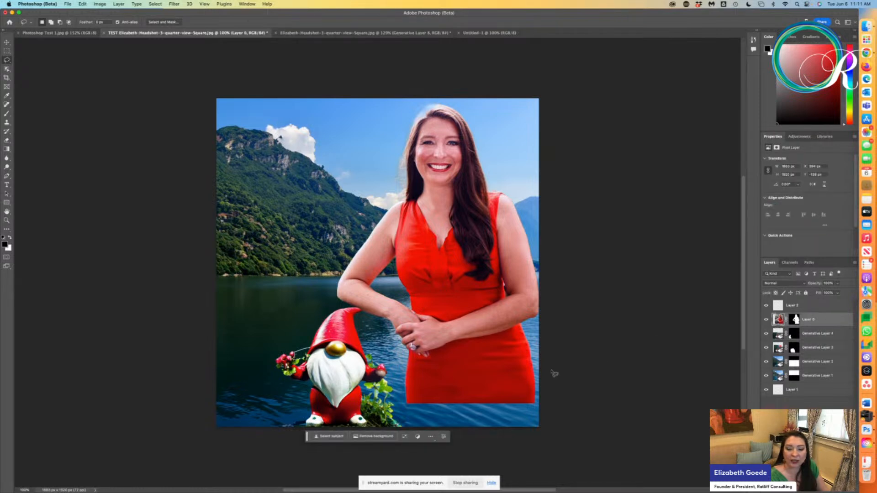
{"action": "mouse_move", "coordinate": [539, 372]}
{"action": "left_mouse_down"}
{"action": "mouse_move", "coordinate": [486, 370]}
{"action": "mouse_move", "coordinate": [421, 383]}
{"action": "mouse_move", "coordinate": [400, 394]}
{"action": "mouse_move", "coordinate": [404, 423]}
{"action": "mouse_move", "coordinate": [453, 442]}
{"action": "mouse_move", "coordinate": [563, 439]}
{"action": "mouse_move", "coordinate": [572, 365]}
{"action": "left_mouse_up"}
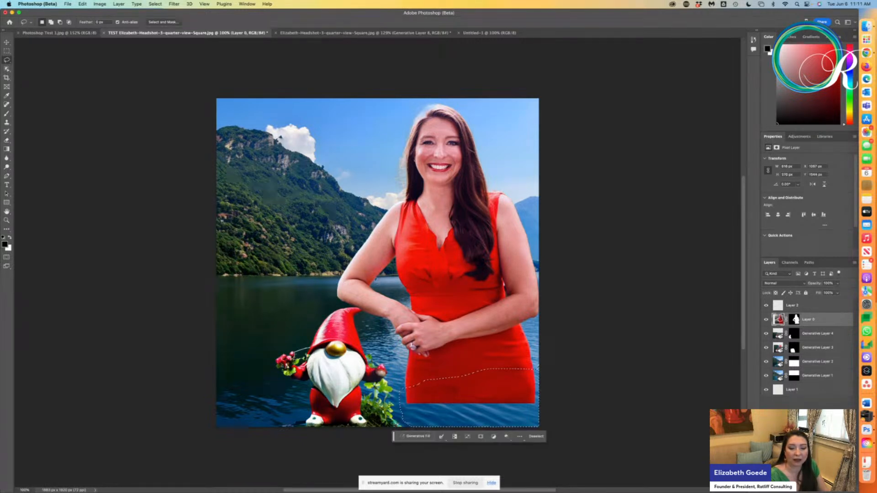
{"action": "left_click", "coordinate": [416, 436]}
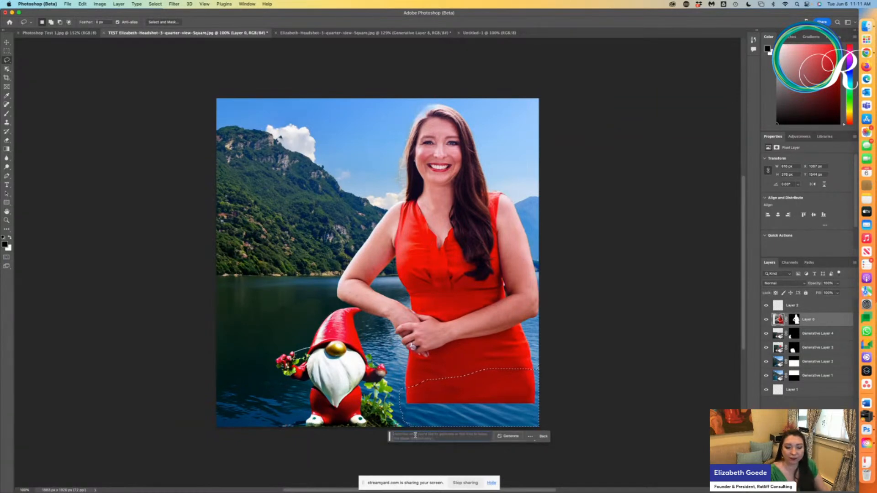
{"action": "left_click", "coordinate": [511, 437]}
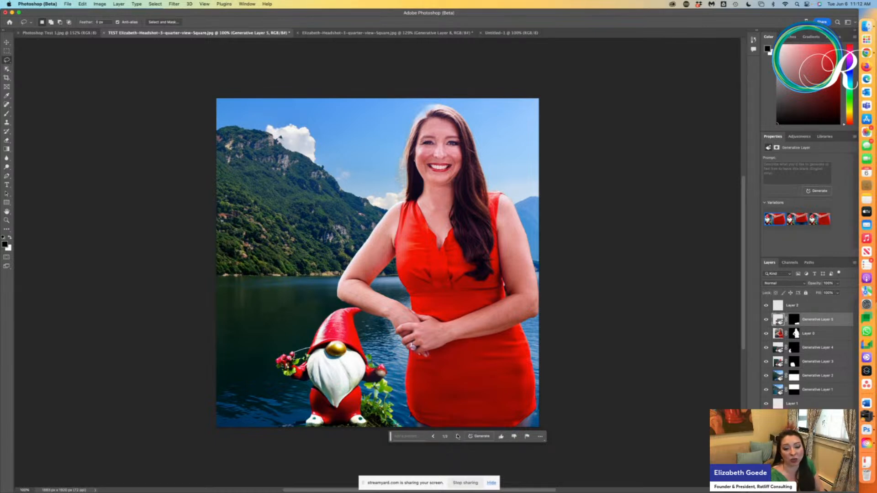
Step: Compare the variations of the woman's lower body, and choose the third one with the dress extending to the image's lower edge
{"action": "left_click", "coordinate": [457, 436]}
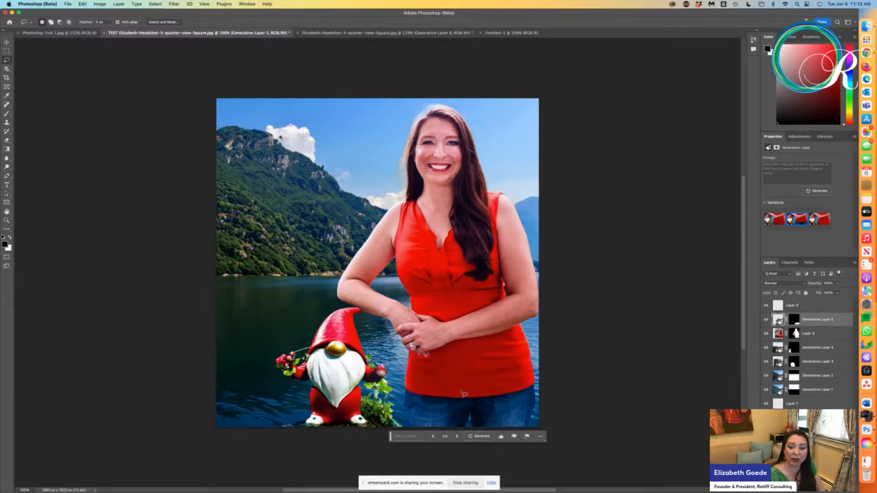
{"action": "left_click", "coordinate": [457, 437]}
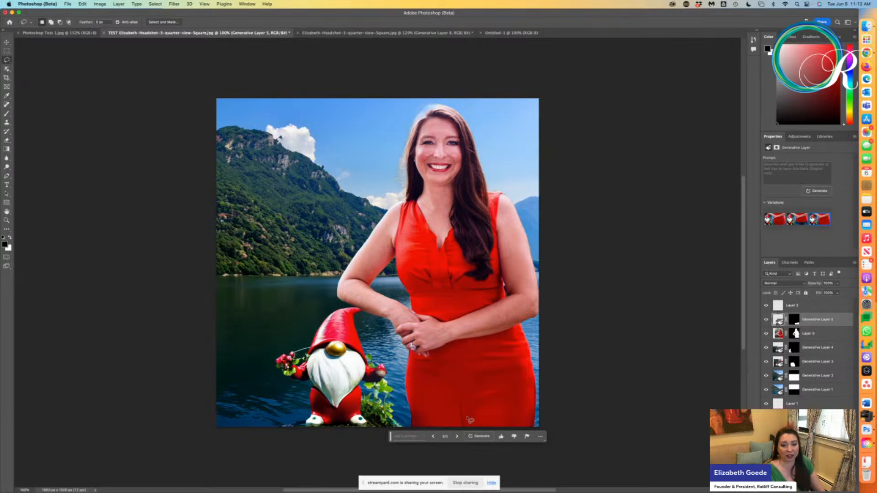
{"action": "left_click", "coordinate": [434, 437]}
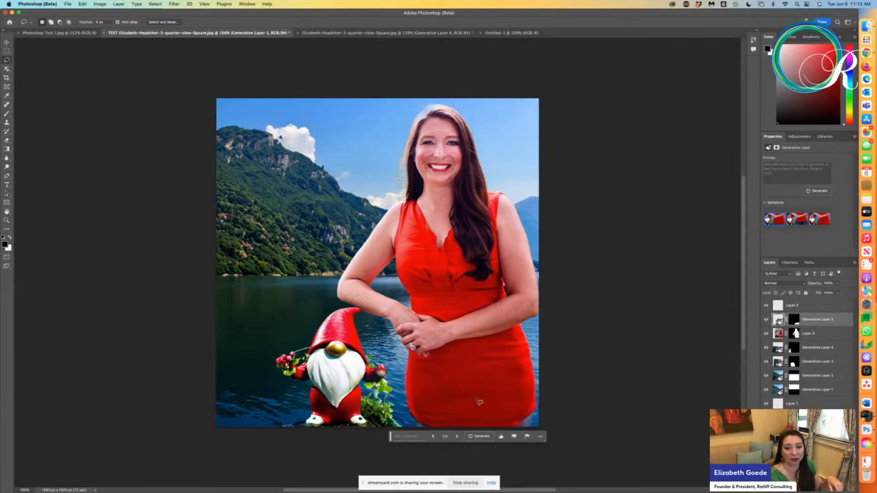
{"action": "left_click", "coordinate": [456, 437]}
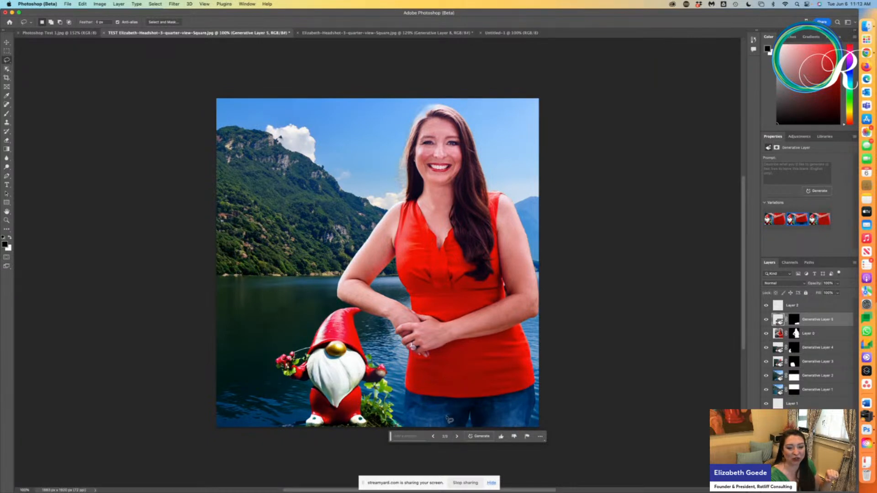
{"action": "left_click", "coordinate": [457, 436]}
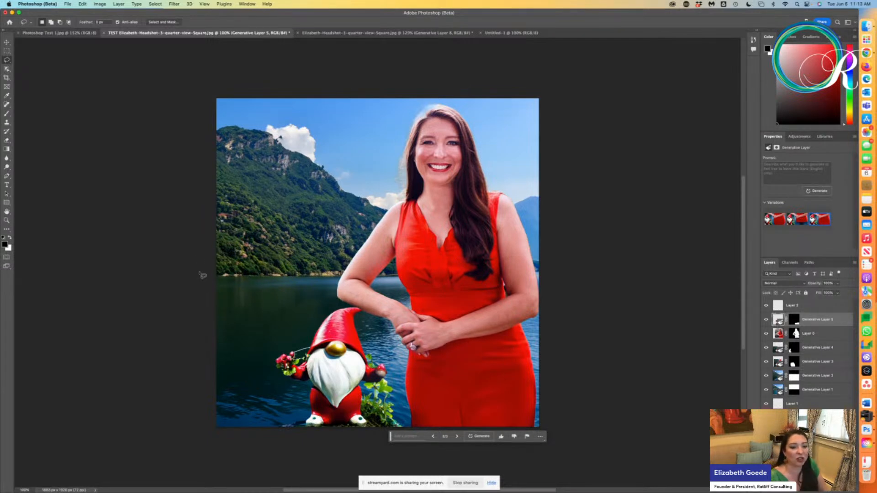
Step: Select Generative Layer 2 and hide the layers above it that hold the dress extension, the woman, the water fill and the gnome
{"action": "left_click", "coordinate": [824, 381]}
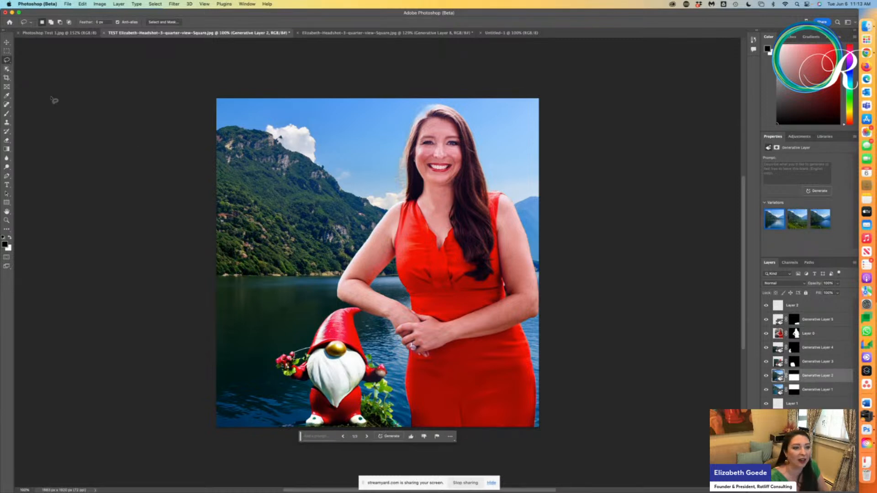
{"action": "left_click", "coordinate": [196, 107]}
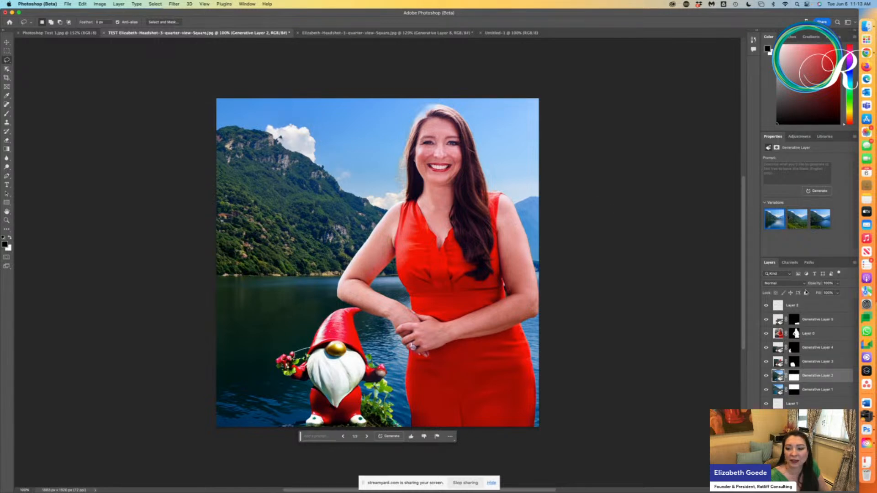
{"action": "left_click", "coordinate": [767, 320]}
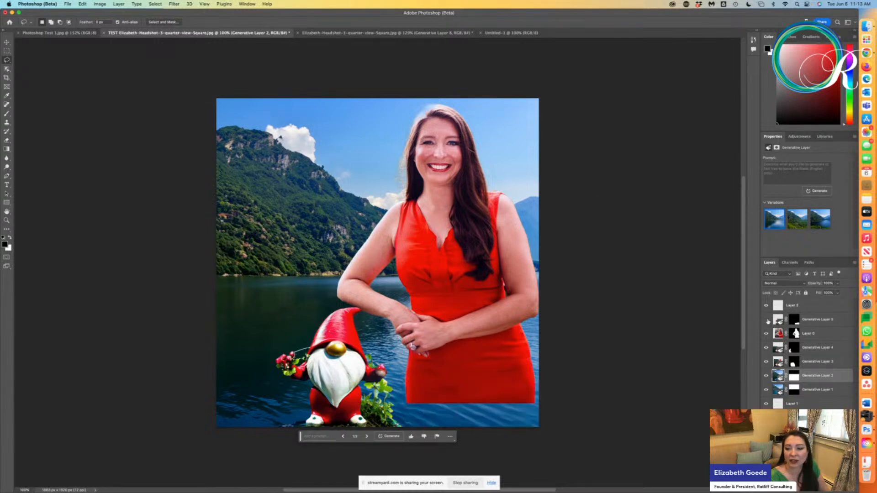
{"action": "left_click", "coordinate": [767, 348]}
{"action": "left_click", "coordinate": [766, 363]}
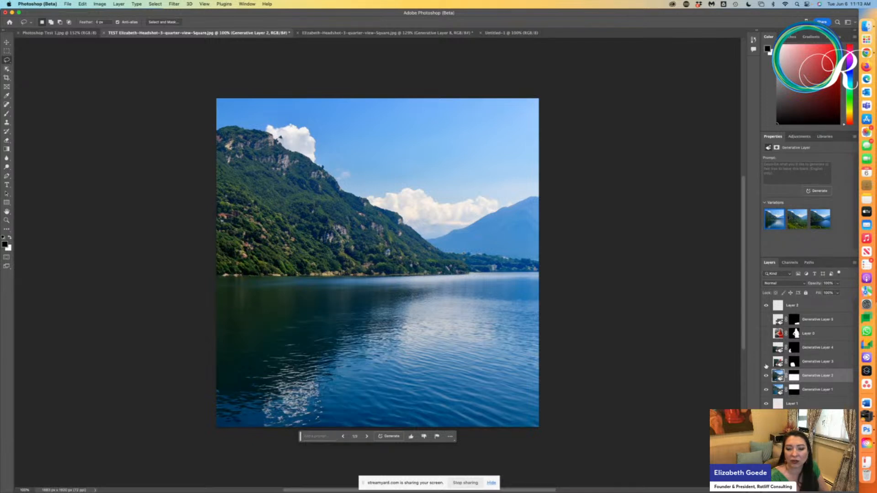
Step: Make a rectangular marquee selection across the image's full width, covering the sky and the upper mountains
{"action": "mouse_move", "coordinate": [184, 82]}
{"action": "left_mouse_down"}
{"action": "mouse_move", "coordinate": [270, 75]}
{"action": "mouse_move", "coordinate": [443, 87]}
{"action": "mouse_move", "coordinate": [549, 117]}
{"action": "left_mouse_up"}
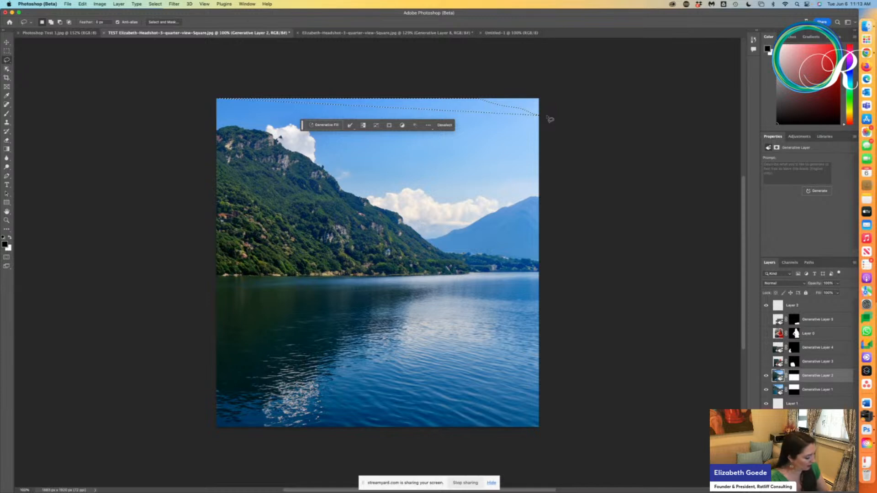
{"action": "left_click", "coordinate": [275, 47]}
{"action": "left_click", "coordinate": [7, 50]}
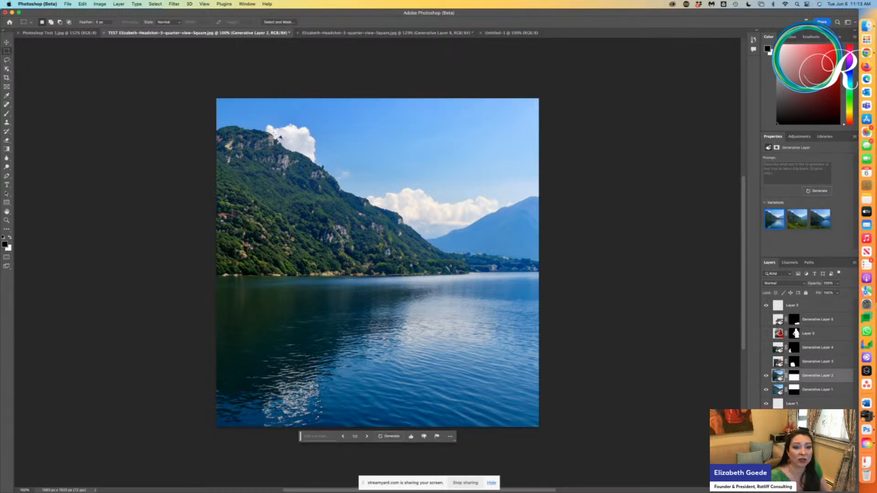
{"action": "left_click_drag", "start_coordinate": [213, 97], "coordinate": [547, 244]}
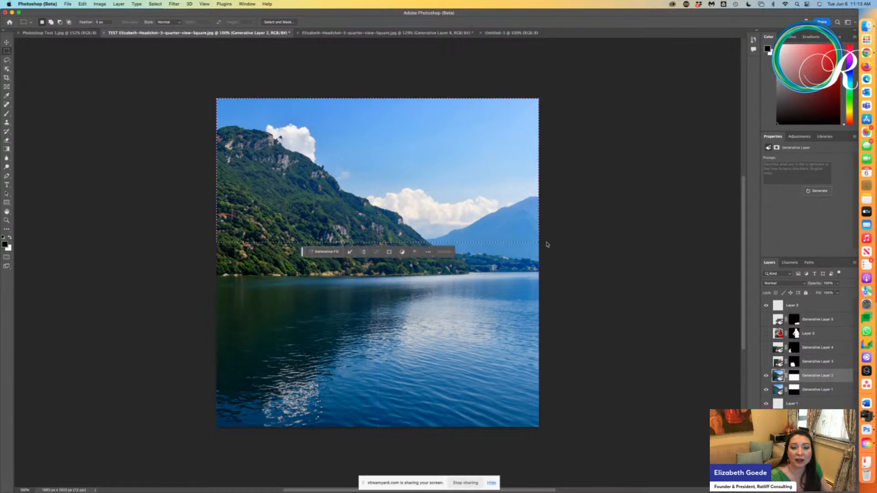
Step: Run Generative Fill on the selected sky area with the prompt "Make the sky A sunset"
{"action": "left_click", "coordinate": [322, 251]}
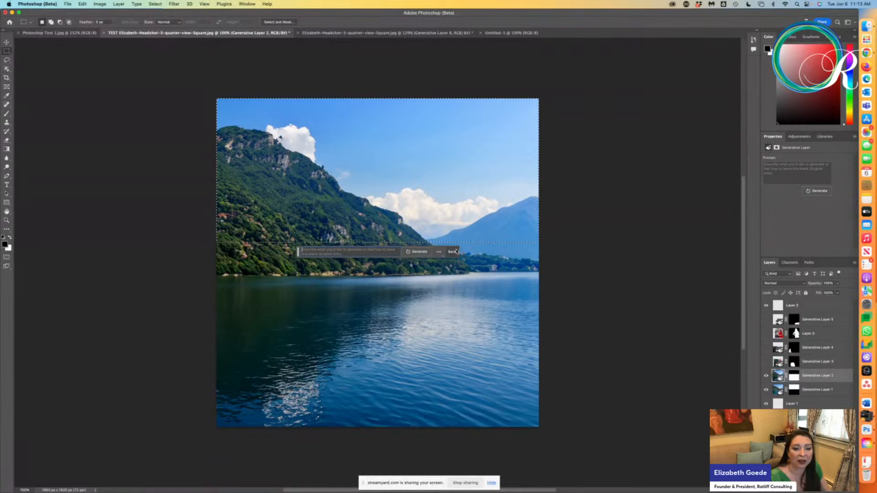
{"action": "type", "text": "Make"}
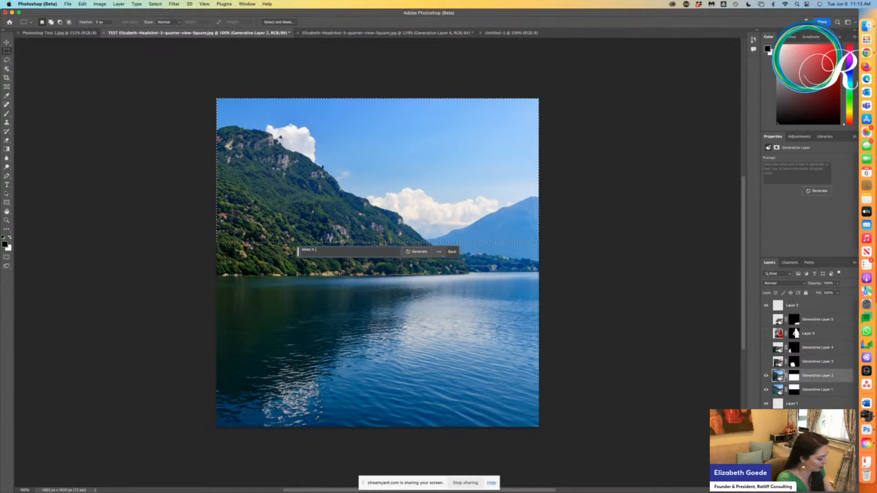
{"action": "type", "text": " it"}
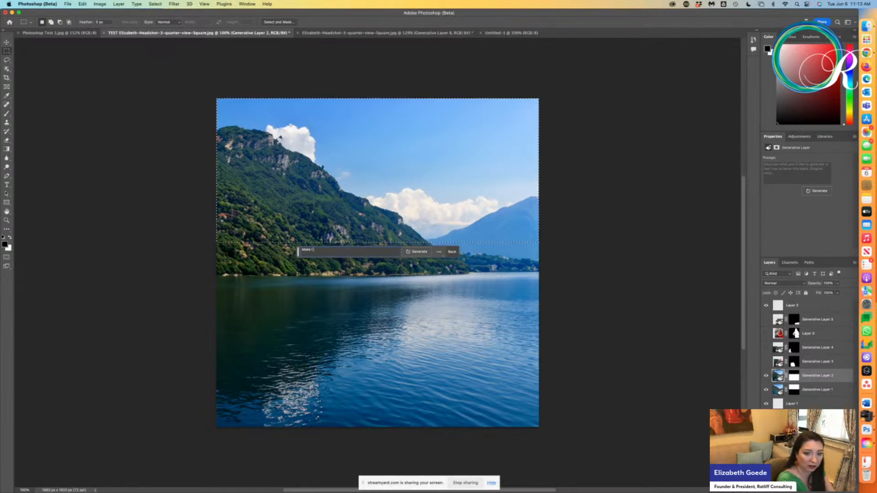
{"action": "type", "text": " A"}
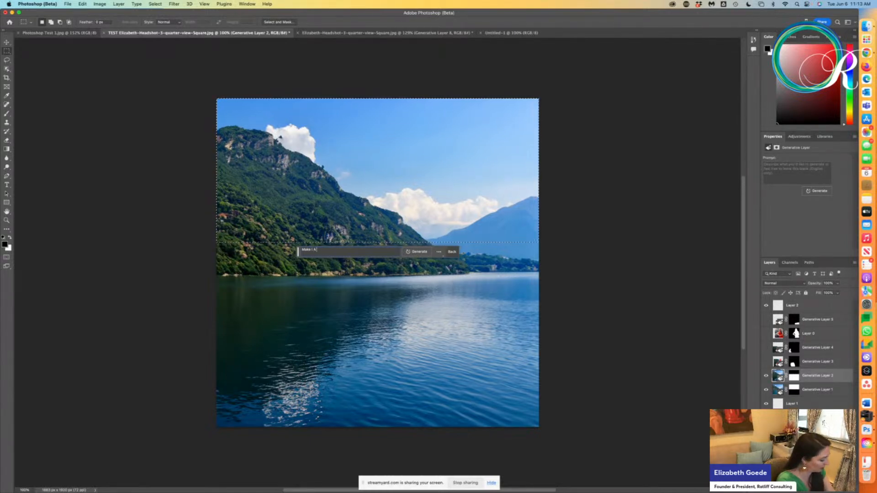
{"action": "type", "text": " sunse"}
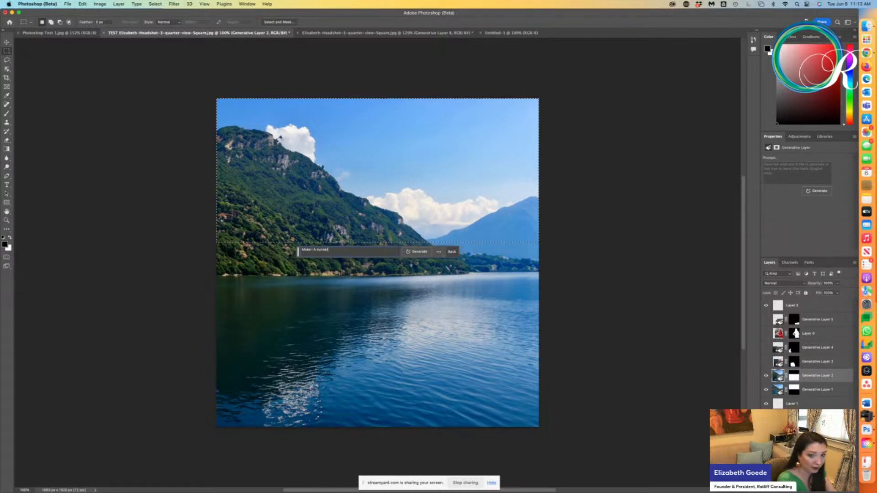
{"action": "type", "text": "t"}
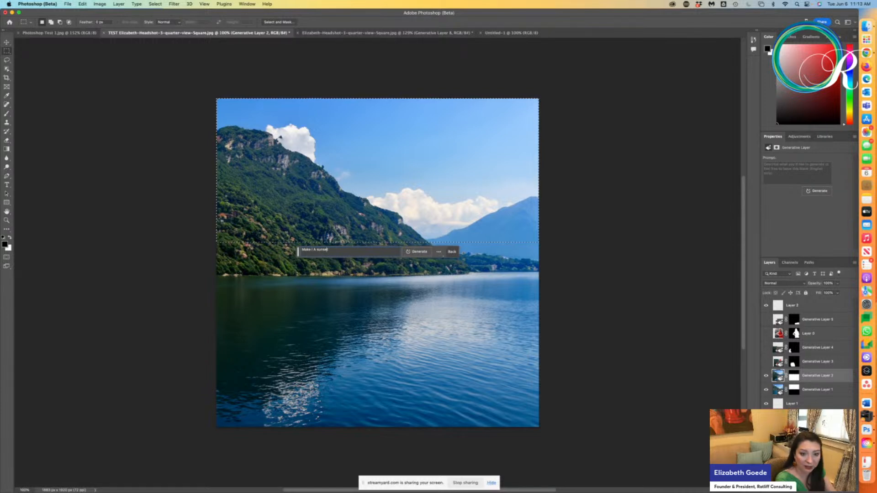
{"action": "key", "text": "Left"}
{"action": "key", "text": "Left"}
{"action": "key", "text": "Left"}
{"action": "key", "text": "Left"}
{"action": "key", "text": "Left"}
{"action": "key", "text": "Left"}
{"action": "key", "text": "Left"}
{"action": "key", "text": "Left"}
{"action": "key", "text": "BackSpace"}
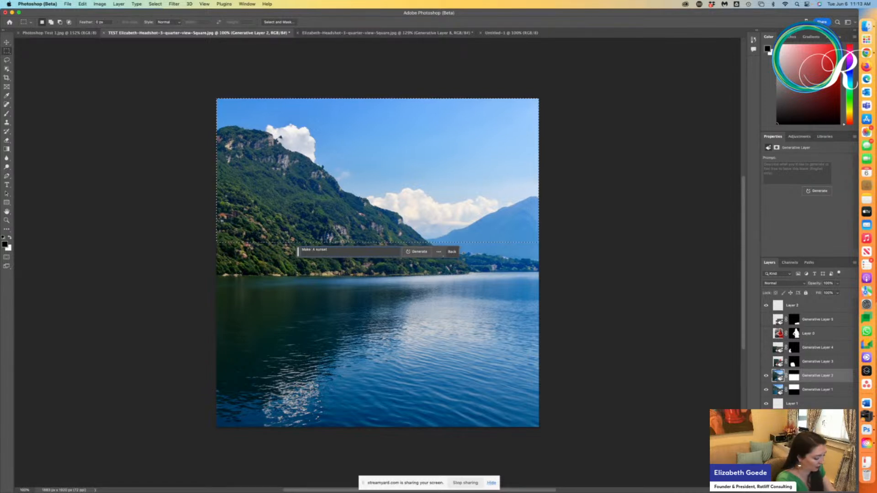
{"action": "type", "text": "the sky"}
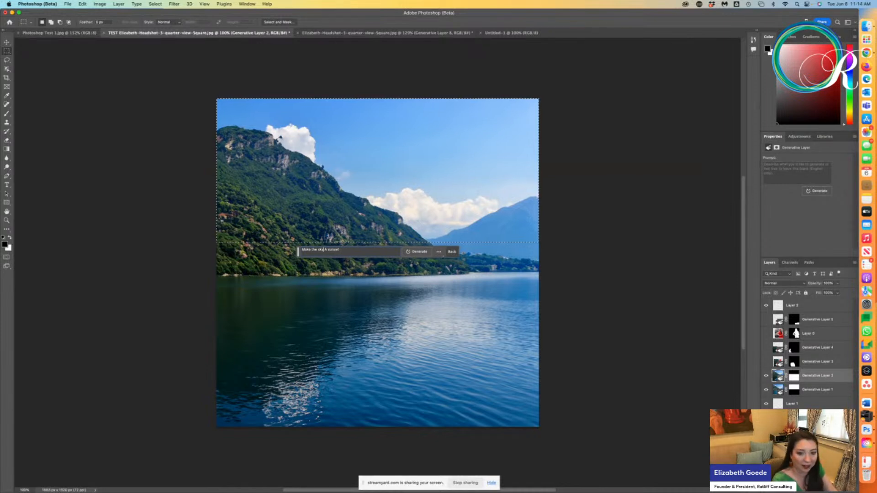
{"action": "left_click", "coordinate": [413, 252]}
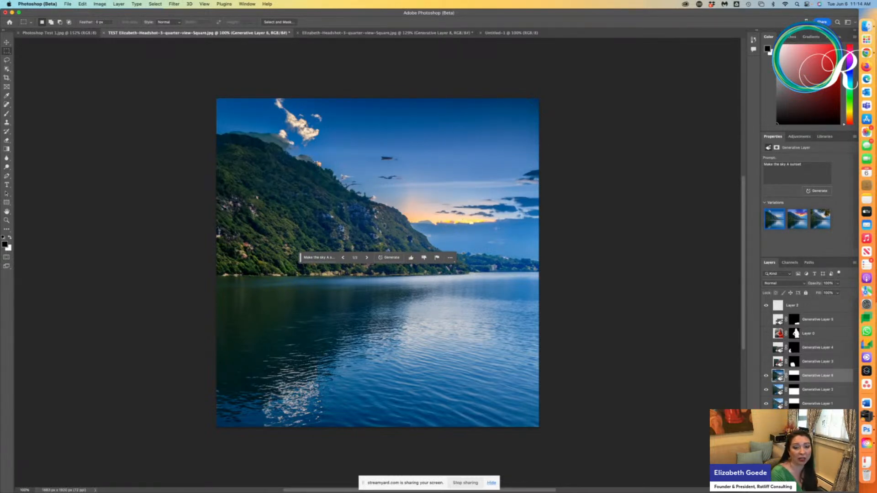
Step: Compare the three variations of the generated sunset sky
{"action": "left_click", "coordinate": [366, 259]}
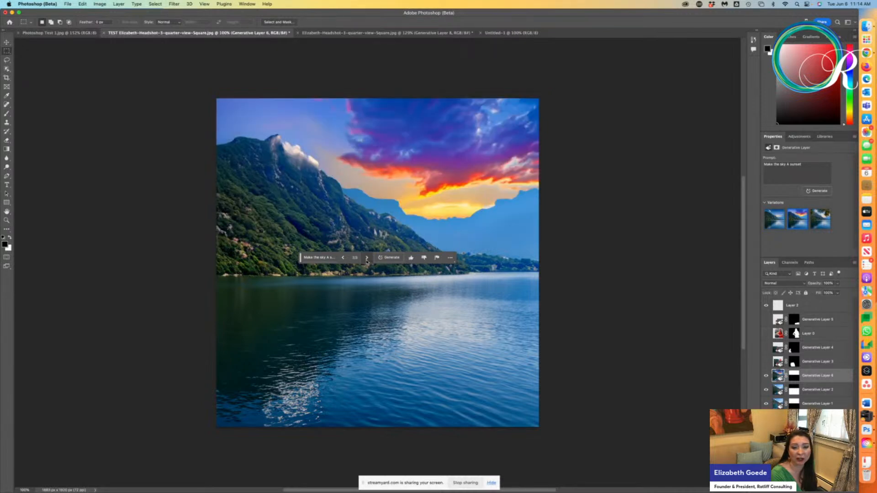
{"action": "left_click", "coordinate": [366, 258]}
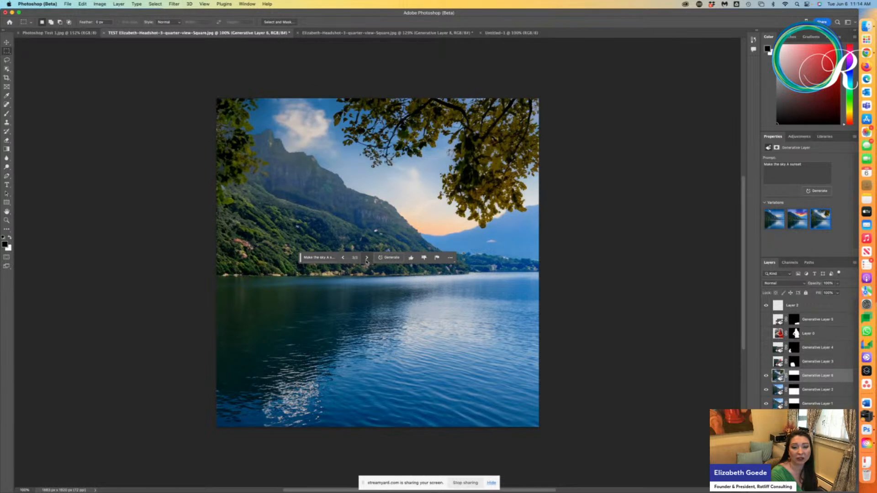
{"action": "left_click", "coordinate": [367, 259]}
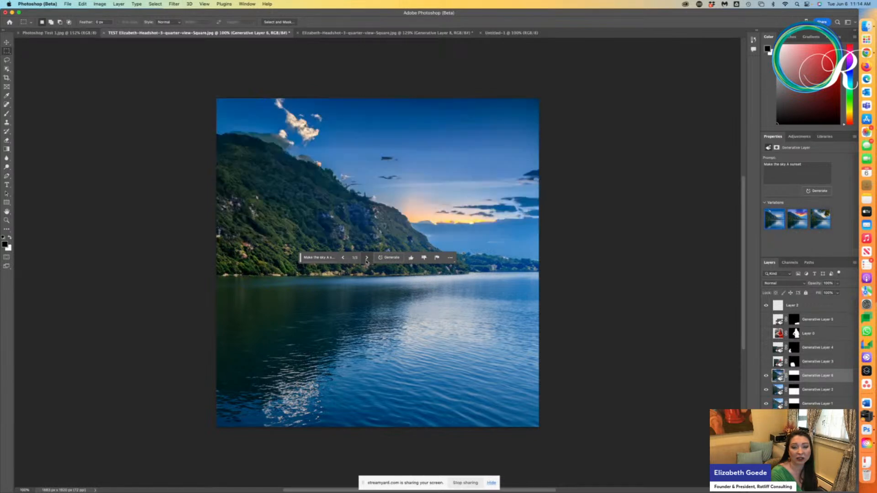
{"action": "left_click", "coordinate": [366, 258]}
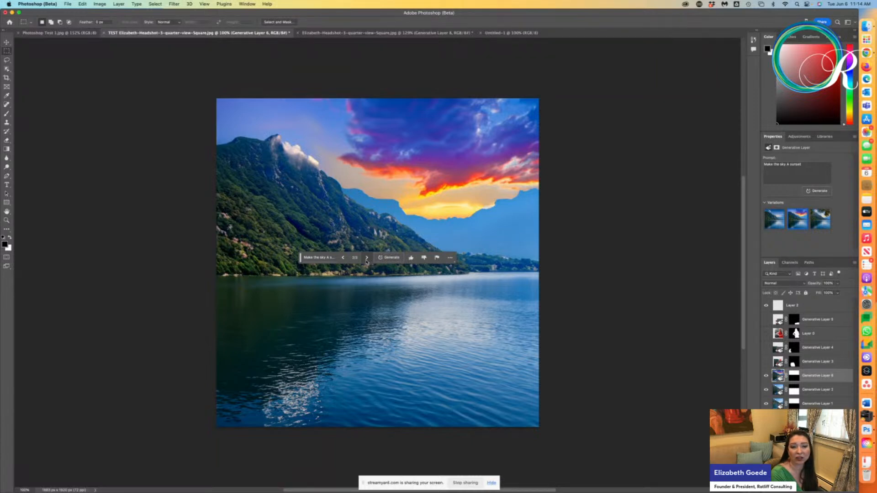
{"action": "left_click", "coordinate": [366, 259]}
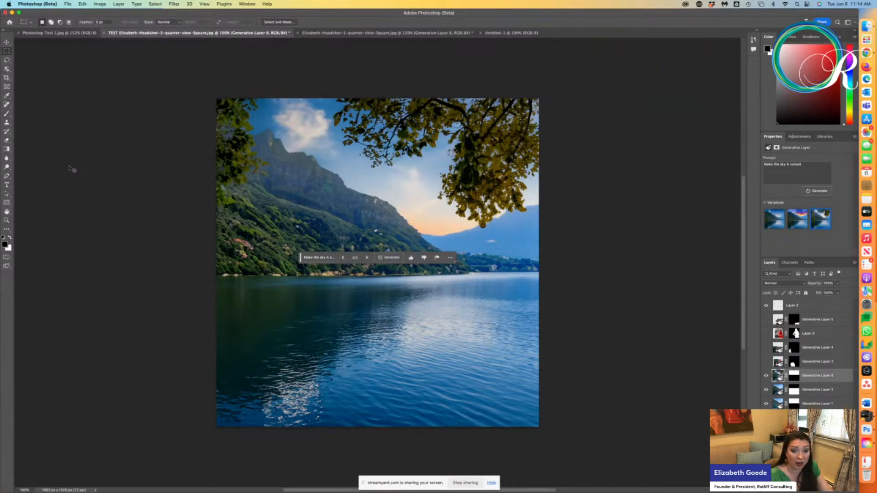
Step: Undo the sunset sky fill and the rectangular selection made for it
{"action": "key", "text": "super+z"}
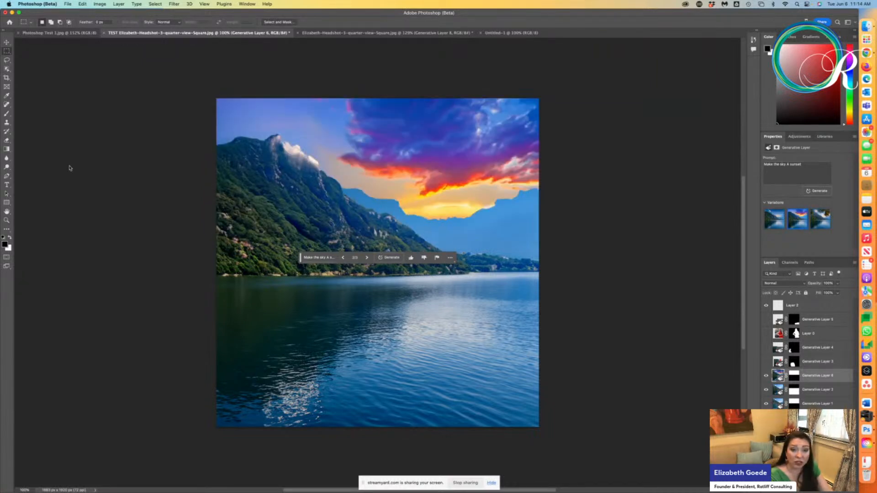
{"action": "key", "text": "super+z"}
{"action": "key", "text": "super+z"}
{"action": "key", "text": "super+z"}
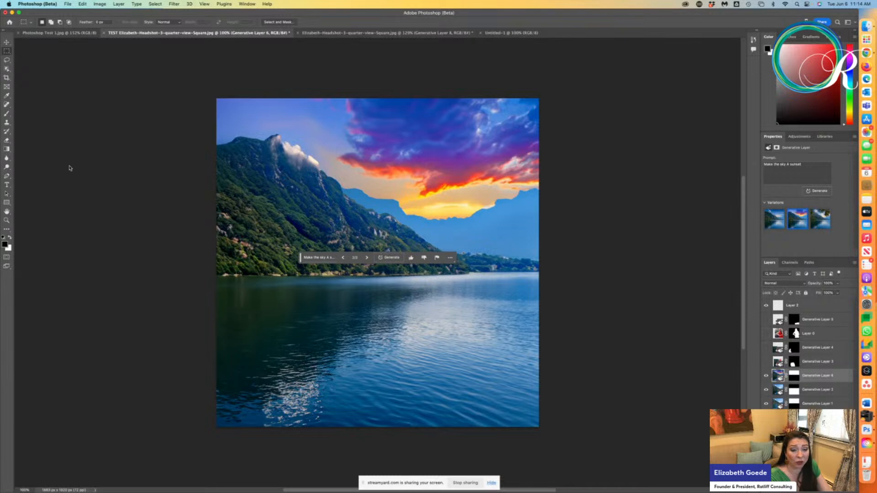
{"action": "key", "text": "super+z"}
{"action": "key", "text": "super+z"}
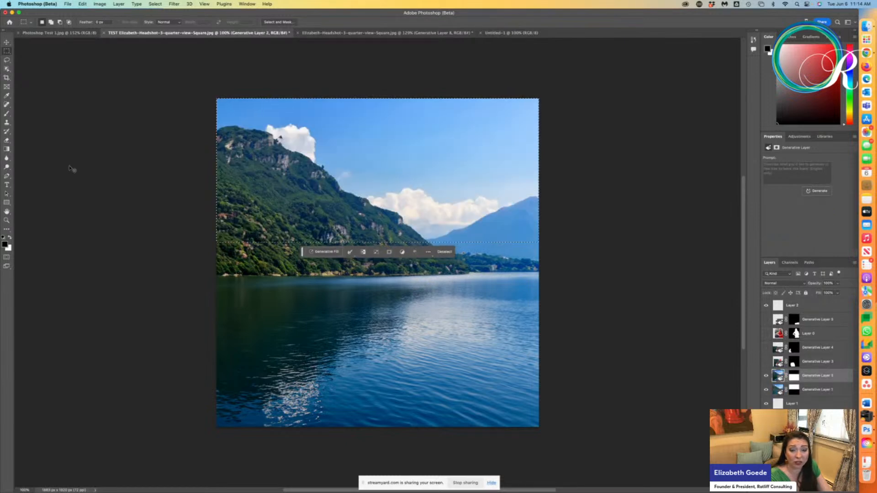
{"action": "key", "text": "super+shift+z"}
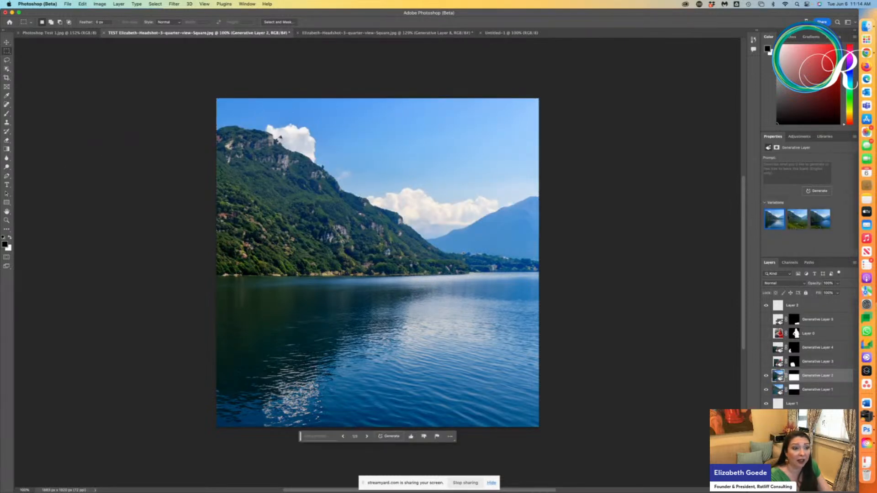
{"action": "left_click", "coordinate": [7, 60]}
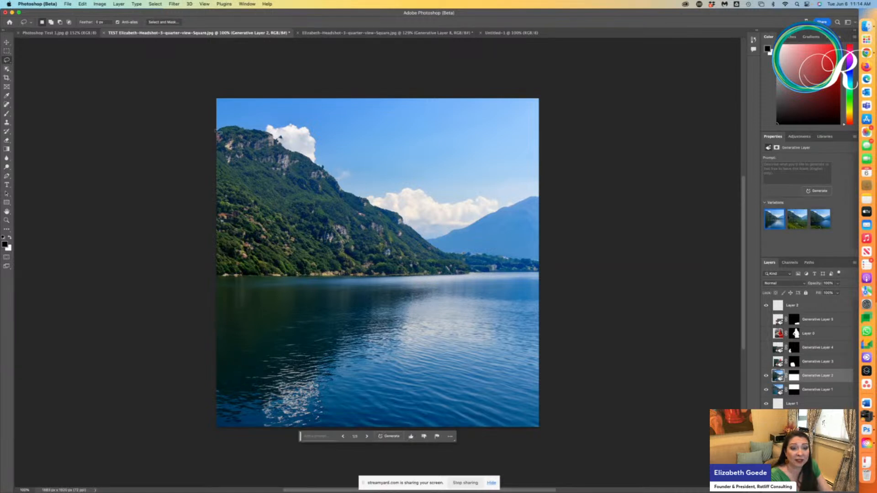
{"action": "mouse_move", "coordinate": [216, 131]}
{"action": "left_mouse_down"}
{"action": "mouse_move", "coordinate": [271, 137]}
{"action": "mouse_move", "coordinate": [432, 245]}
{"action": "mouse_move", "coordinate": [541, 197]}
{"action": "left_mouse_up"}
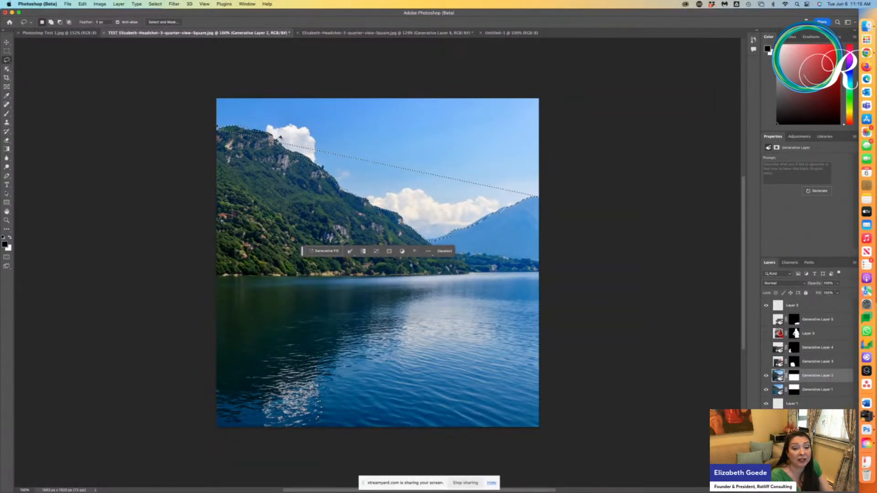
{"action": "left_click", "coordinate": [212, 104]}
{"action": "mouse_move", "coordinate": [212, 94]}
{"action": "left_mouse_down"}
{"action": "mouse_move", "coordinate": [417, 109]}
{"action": "mouse_move", "coordinate": [447, 96]}
{"action": "left_mouse_up"}
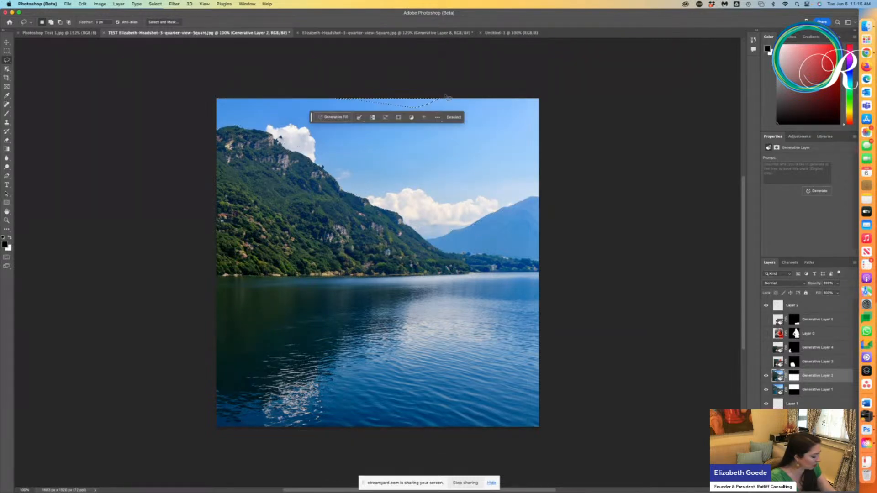
{"action": "key", "text": "super+d"}
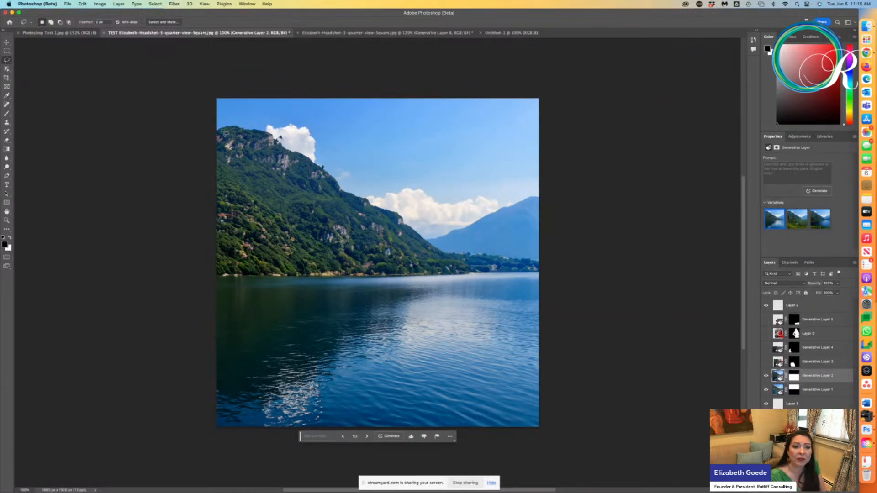
Step: Lasso the sky above the mountain ridges, fill it generatively with the prompt "Sunset sky", and switch to the third variation
{"action": "mouse_move", "coordinate": [223, 133]}
{"action": "left_mouse_down"}
{"action": "mouse_move", "coordinate": [269, 136]}
{"action": "mouse_move", "coordinate": [324, 168]}
{"action": "mouse_move", "coordinate": [348, 196]}
{"action": "mouse_move", "coordinate": [401, 215]}
{"action": "mouse_move", "coordinate": [439, 252]}
{"action": "mouse_move", "coordinate": [545, 200]}
{"action": "mouse_move", "coordinate": [554, 140]}
{"action": "mouse_move", "coordinate": [548, 96]}
{"action": "mouse_move", "coordinate": [532, 90]}
{"action": "mouse_move", "coordinate": [278, 76]}
{"action": "mouse_move", "coordinate": [221, 86]}
{"action": "mouse_move", "coordinate": [207, 104]}
{"action": "mouse_move", "coordinate": [206, 135]}
{"action": "left_mouse_up"}
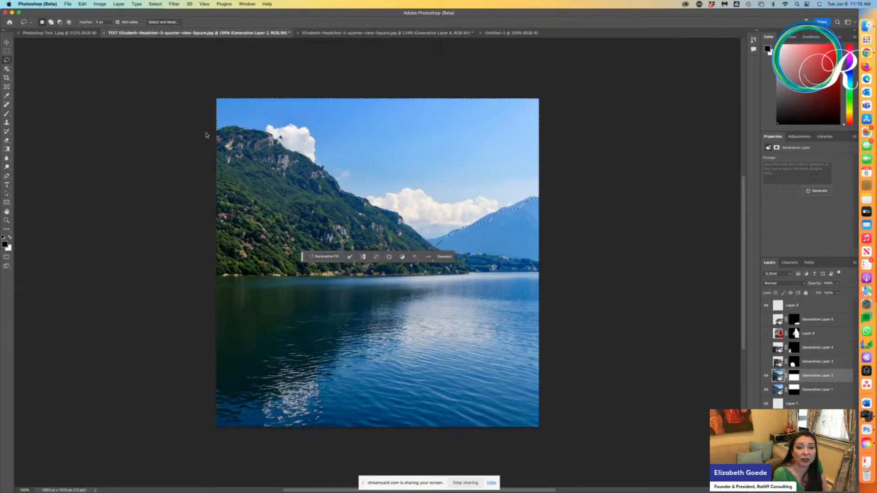
{"action": "left_click", "coordinate": [311, 257]}
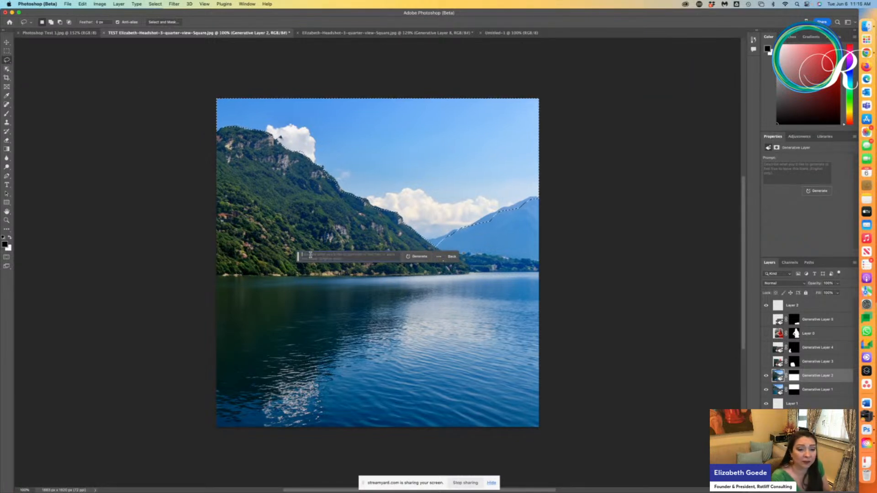
{"action": "type", "text": "Sunse"}
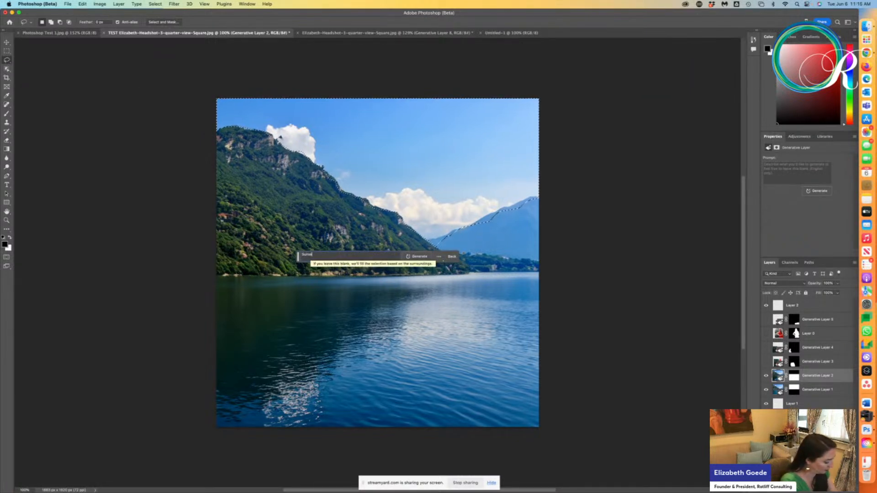
{"action": "type", "text": "t skey"}
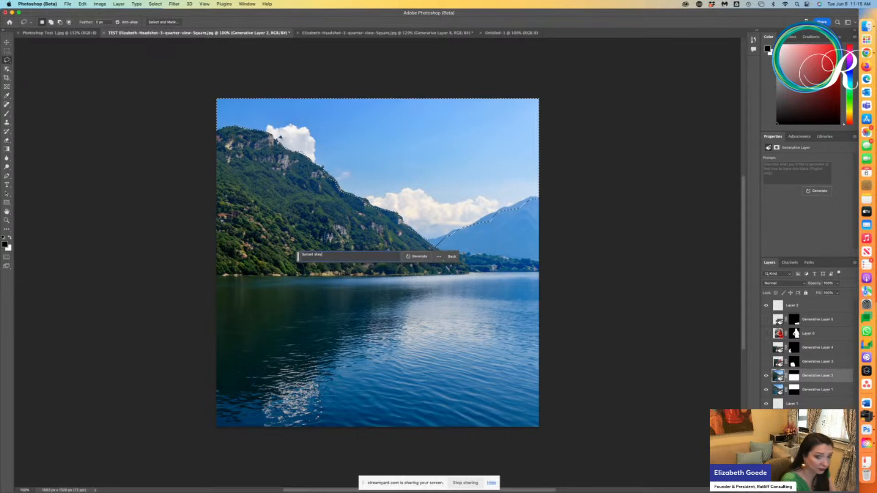
{"action": "key", "text": "BackSpace"}
{"action": "key", "text": "BackSpace"}
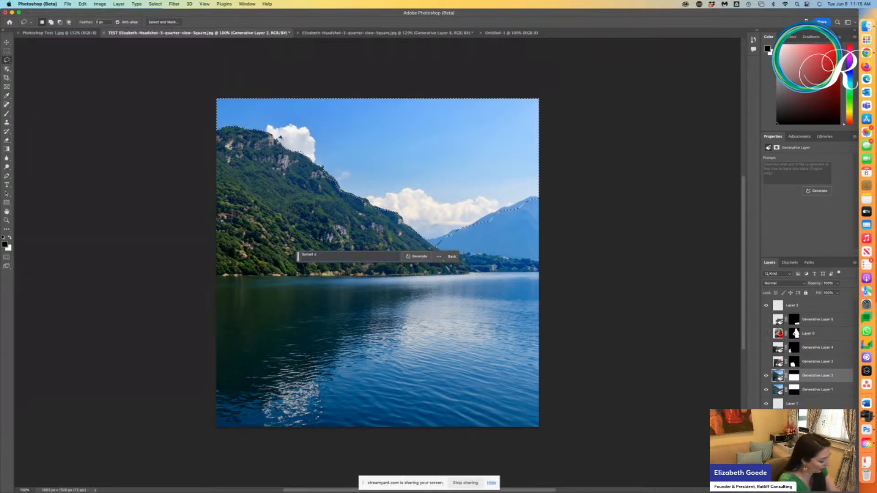
{"action": "type", "text": "ky"}
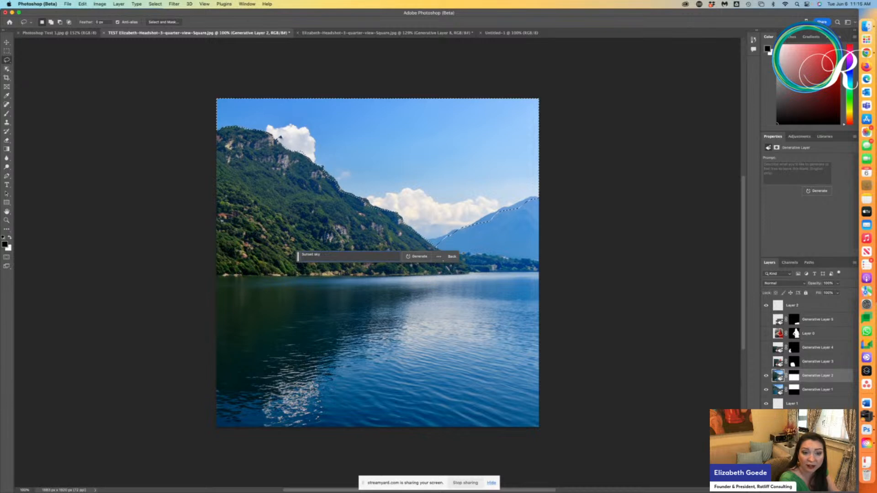
{"action": "key", "text": "Return"}
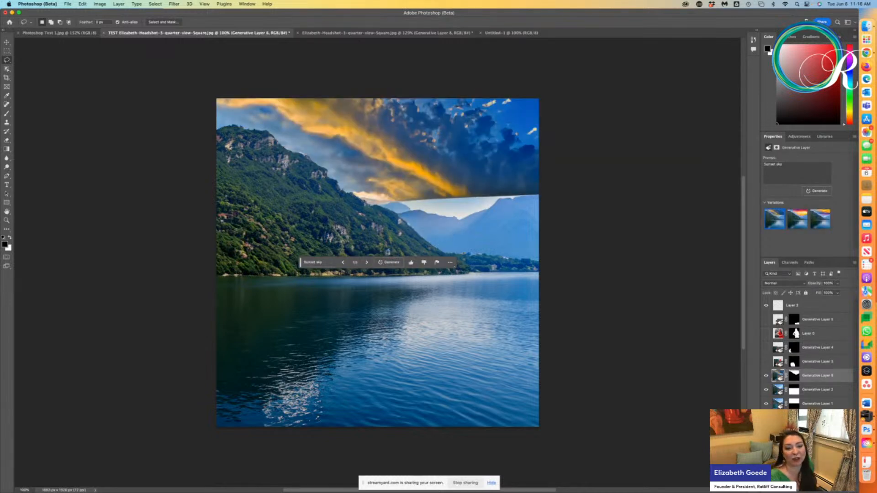
{"action": "left_click", "coordinate": [365, 263]}
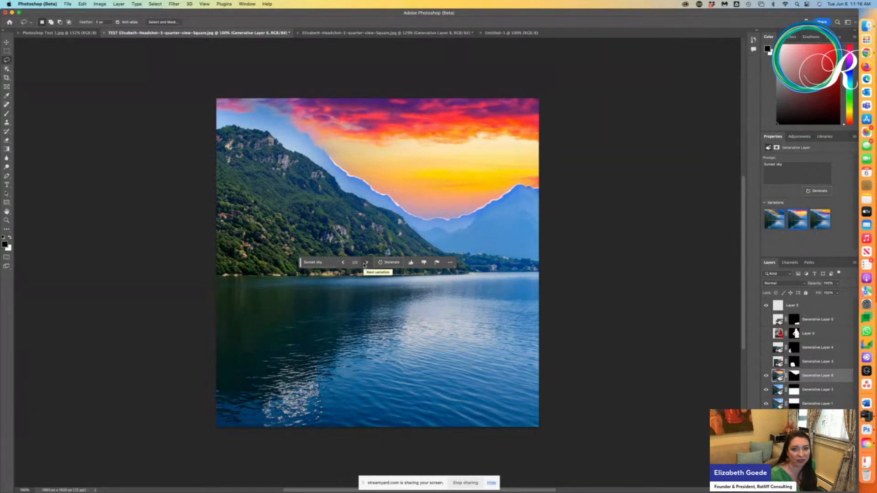
{"action": "left_click", "coordinate": [365, 263]}
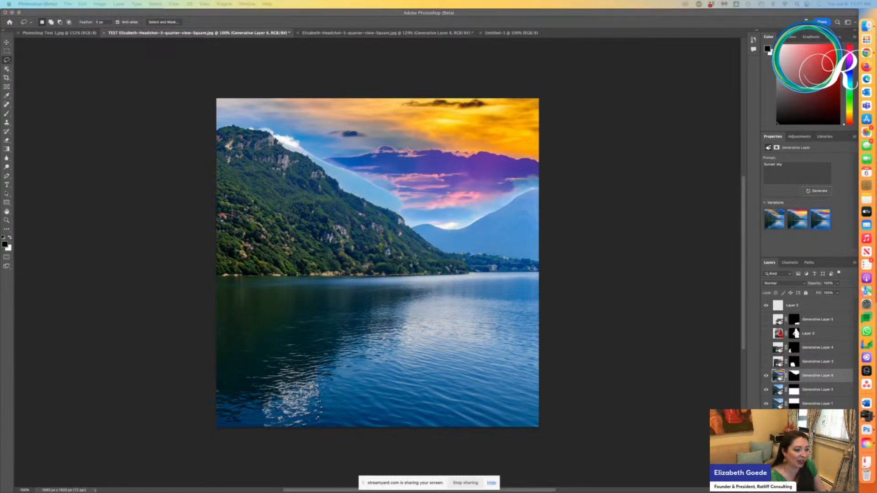
Step: Switch to Adobe Stock's free collection in Chrome and search it for "boats sailing"
{"action": "left_click_drag", "start_coordinate": [1, 87], "coordinate": [493, 4]}
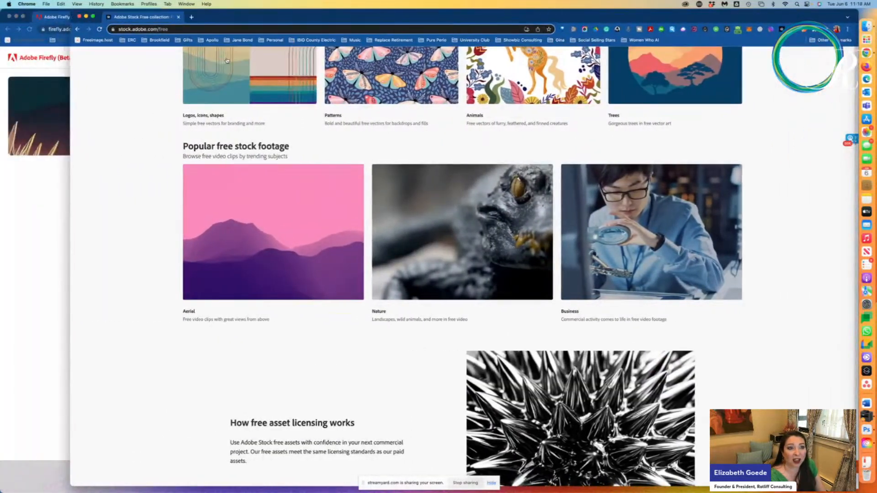
{"action": "left_click", "coordinate": [93, 17]}
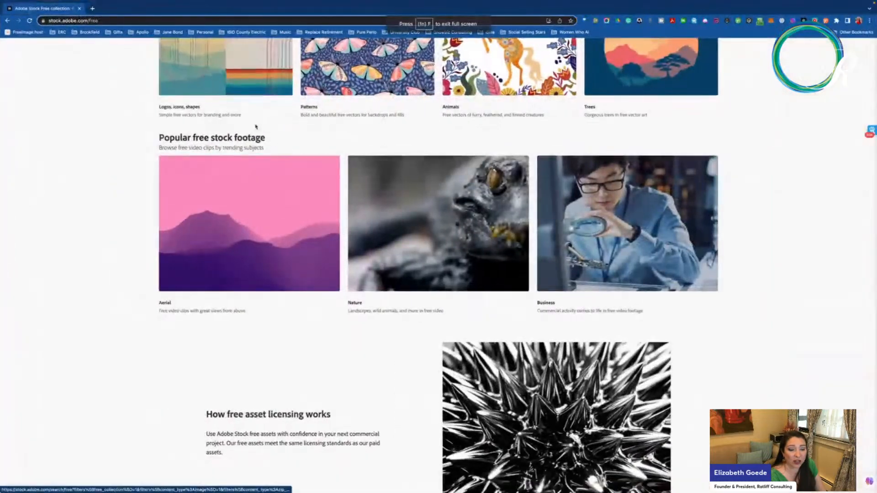
{"action": "scroll", "coordinate": [329, 180], "scroll_direction": "up", "scroll_amount": 15}
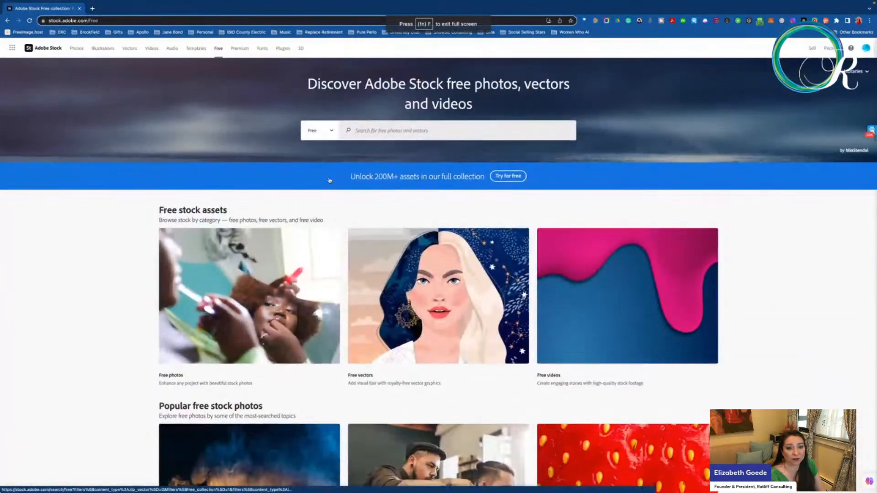
{"action": "left_click", "coordinate": [384, 132]}
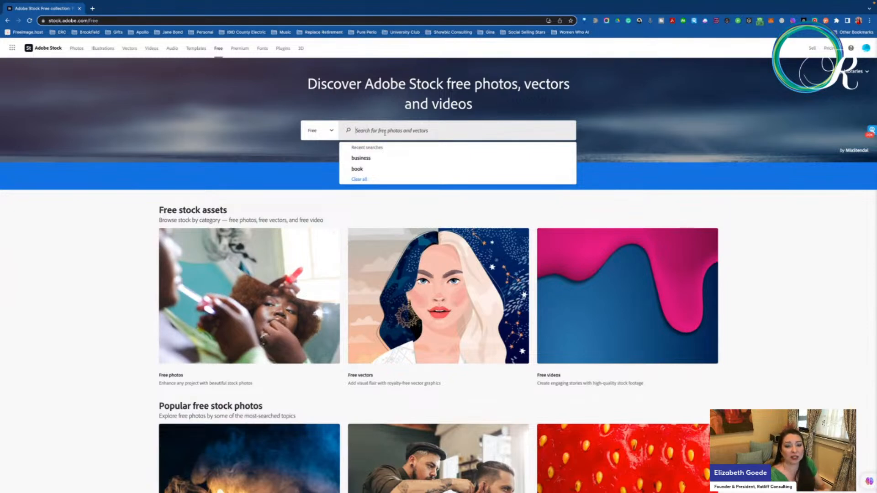
{"action": "type", "text": "B"}
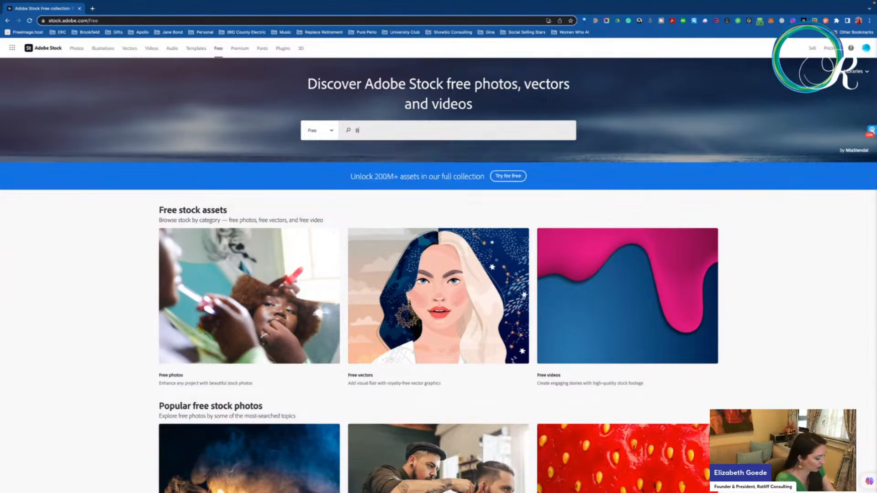
{"action": "type", "text": "oats"}
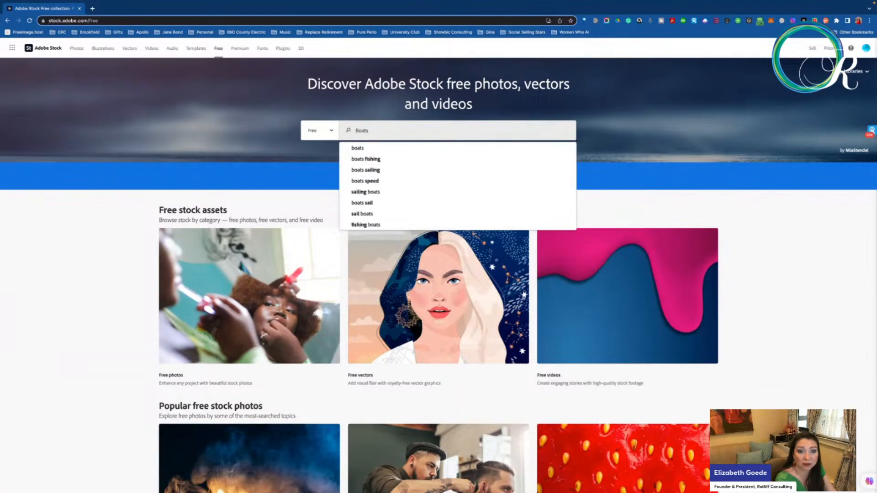
{"action": "left_click", "coordinate": [365, 170]}
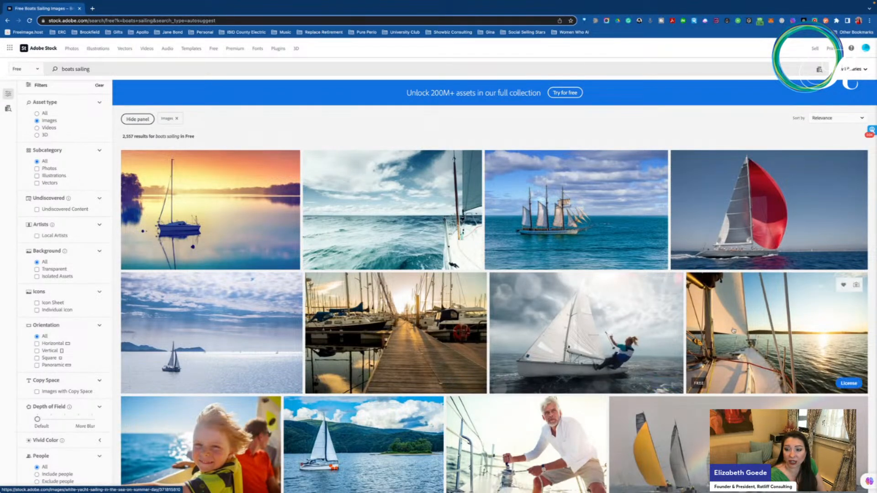
Step: License and download the free "Sailboats in the Rain" photo, and view the downloaded JPEG in Preview
{"action": "scroll", "coordinate": [590, 355], "scroll_direction": "down", "scroll_amount": 3}
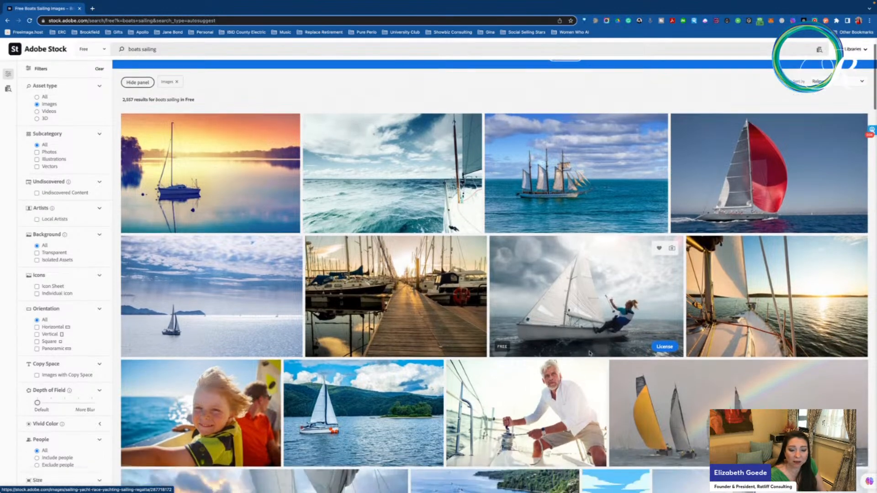
{"action": "scroll", "coordinate": [590, 355], "scroll_direction": "down", "scroll_amount": 2}
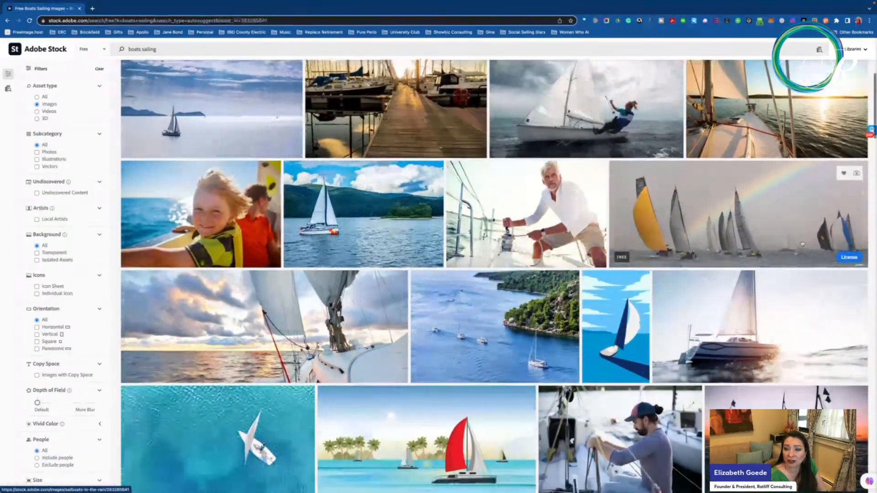
{"action": "left_click", "coordinate": [802, 244]}
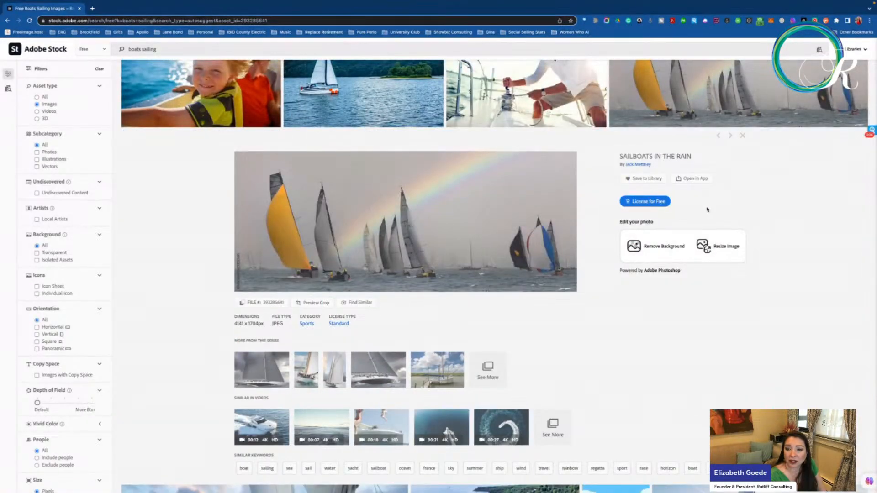
{"action": "left_click", "coordinate": [655, 245]}
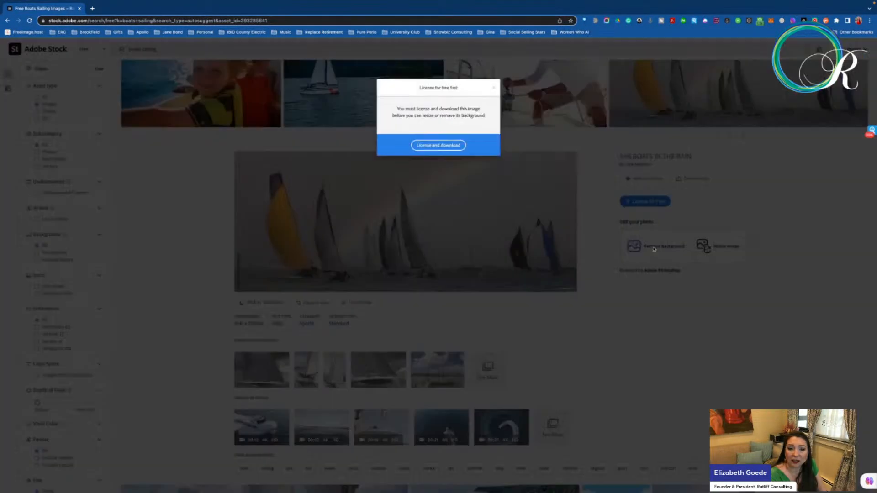
{"action": "left_click", "coordinate": [447, 146]}
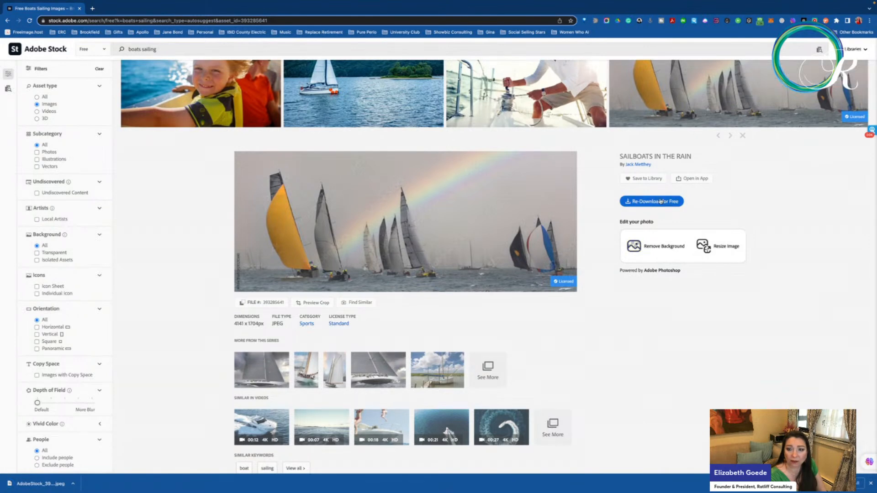
{"action": "left_click", "coordinate": [32, 482]}
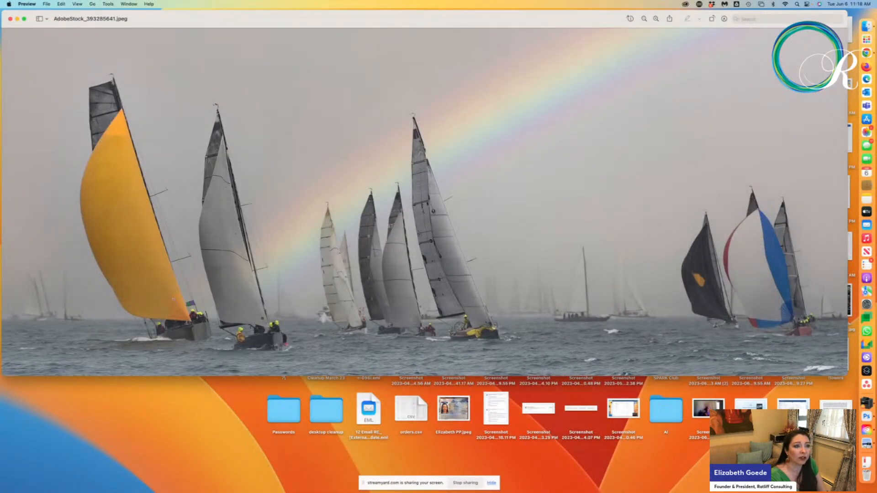
{"action": "left_click", "coordinate": [10, 19]}
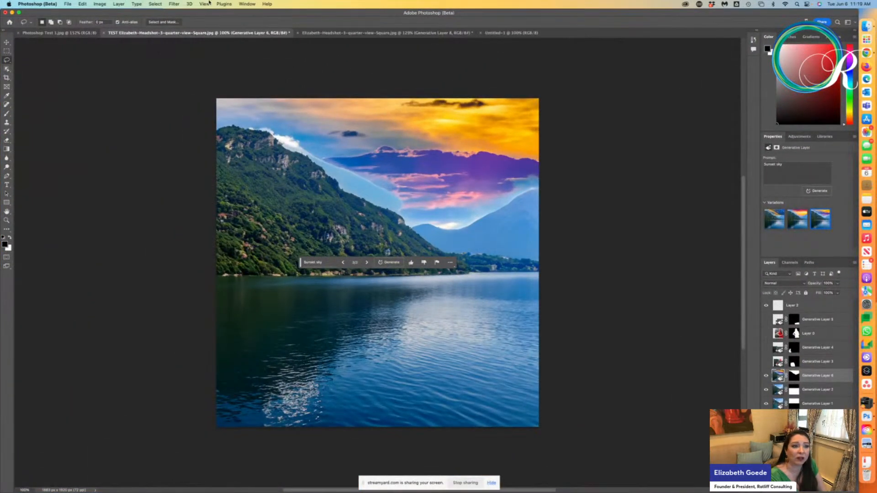
Step: Back in Photoshop, create a new 1920 x 1500 px RGB document at 300 pixels/inch with a white background
{"action": "left_click", "coordinate": [67, 4]}
{"action": "left_click", "coordinate": [76, 14]}
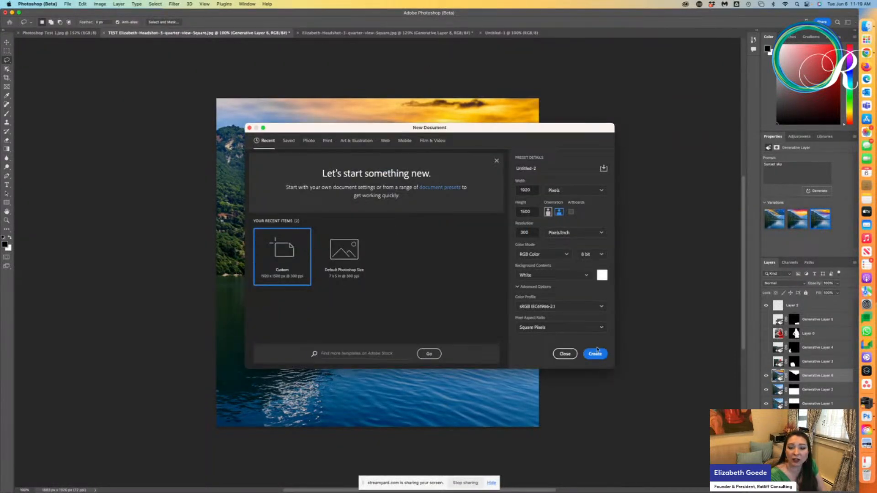
{"action": "left_click", "coordinate": [595, 354]}
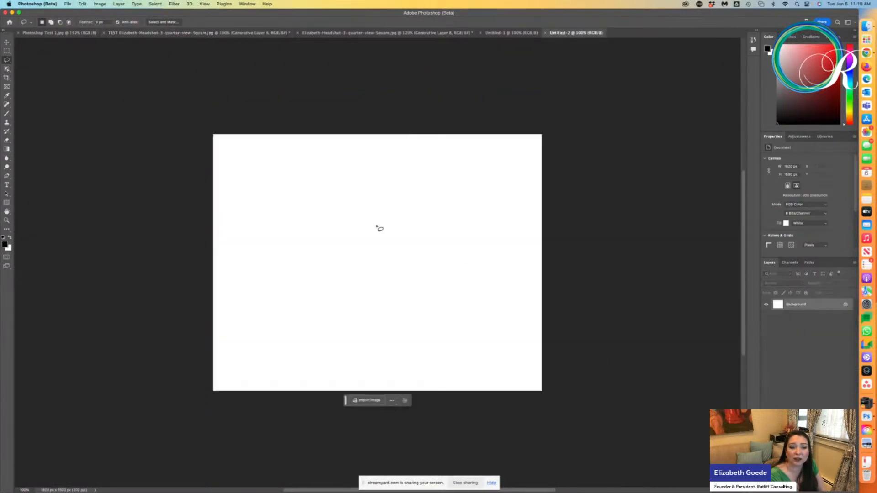
Step: Open the downloaded sailboat photo AdobeStock_393285641.jpeg from the Downloads folder
{"action": "left_click", "coordinate": [67, 5]}
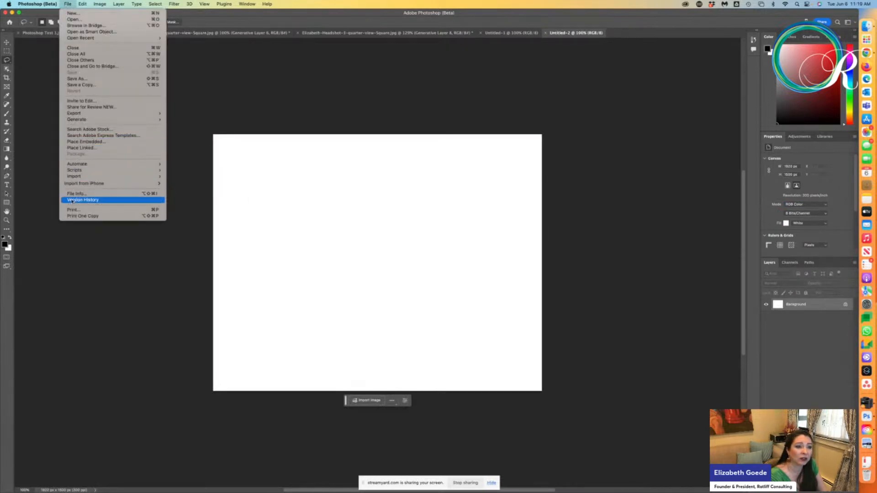
{"action": "left_click", "coordinate": [73, 20]}
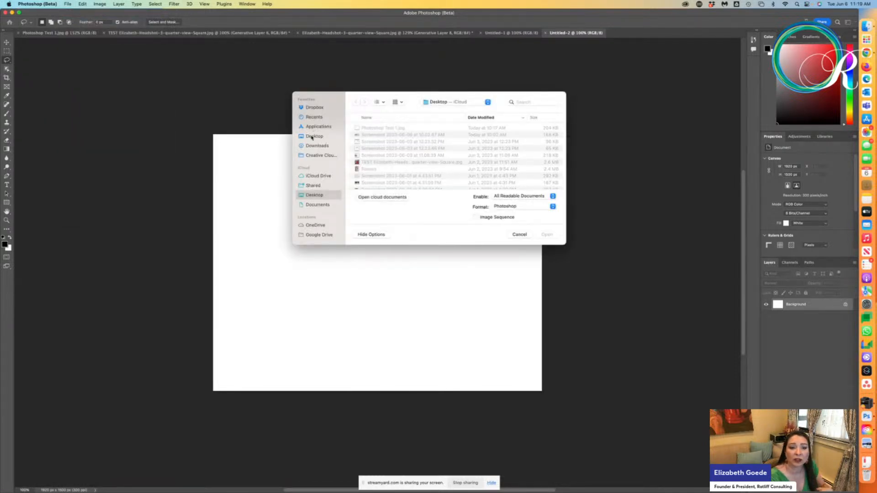
{"action": "left_click", "coordinate": [315, 146]}
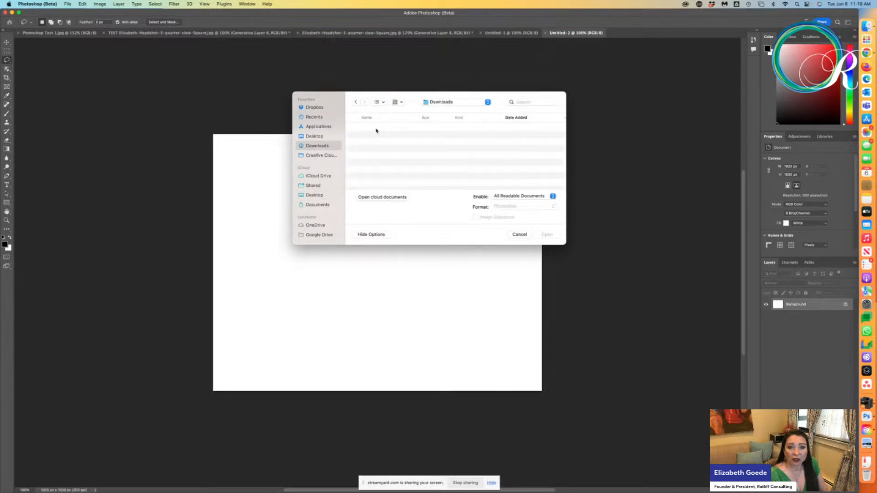
{"action": "left_click", "coordinate": [387, 128]}
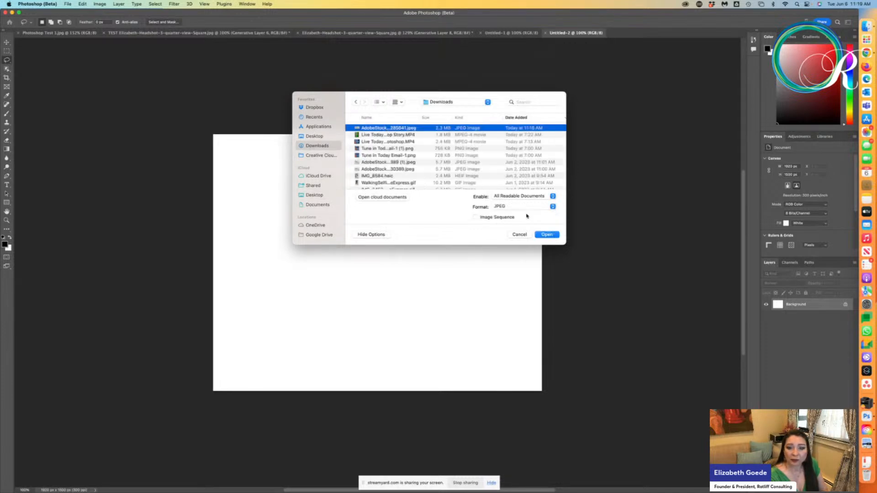
{"action": "left_click", "coordinate": [547, 234]}
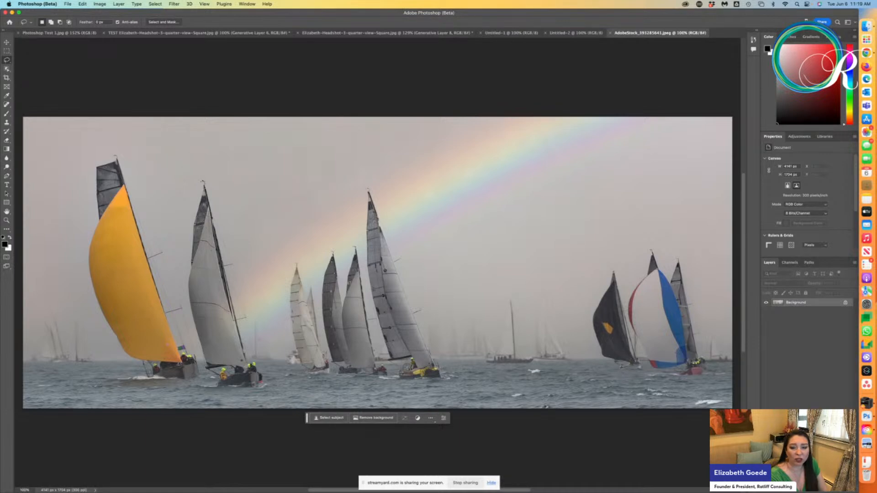
Step: Make a rectangular marquee selection across the sailboat photo's full width, from its upper edge down to the horizon
{"action": "left_click", "coordinate": [10, 61]}
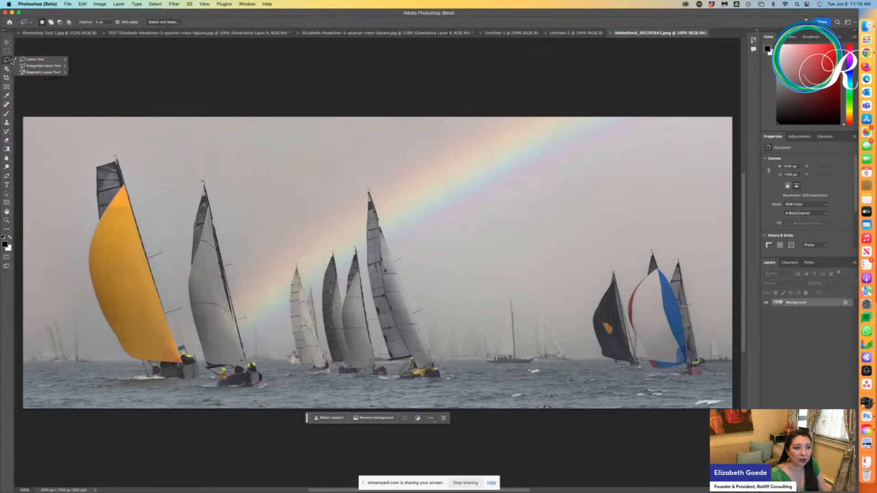
{"action": "left_click", "coordinate": [7, 50]}
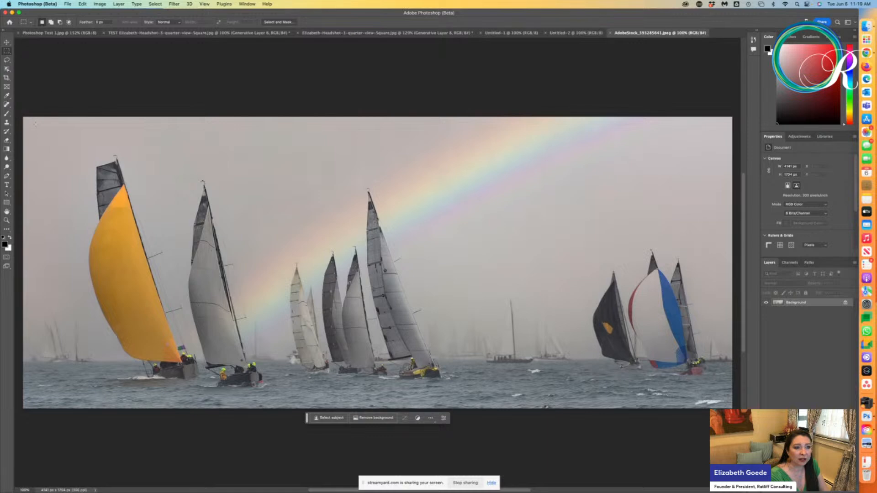
{"action": "left_click_drag", "start_coordinate": [21, 116], "coordinate": [733, 363]}
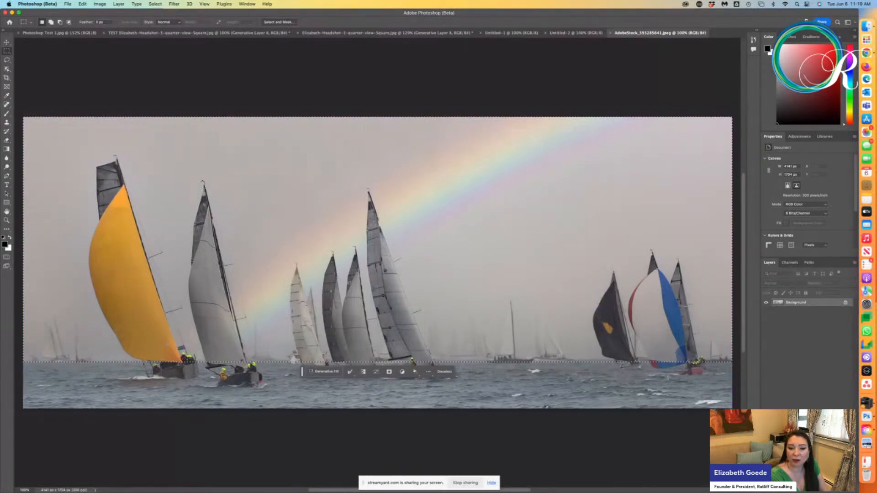
Step: Fill the selected sky generatively using the prompt "Blue Sky Sunny day with Sand dunes"
{"action": "left_click", "coordinate": [325, 371]}
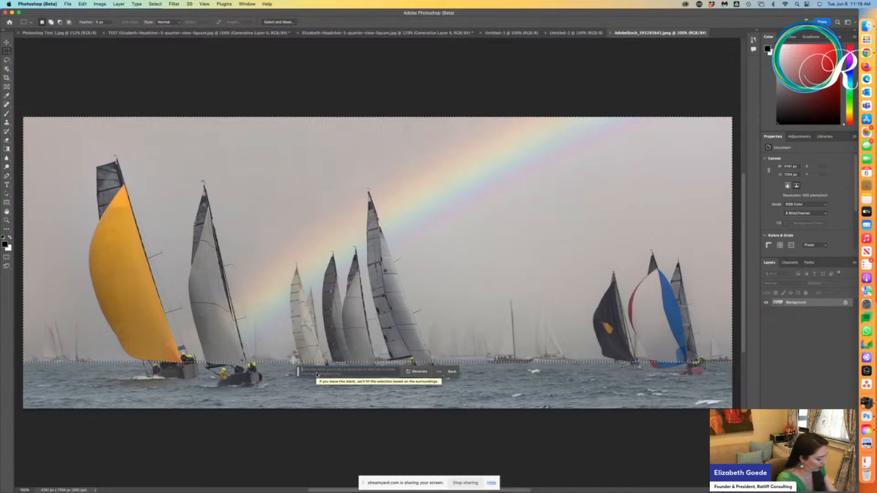
{"action": "type", "text": "Blue Sk"}
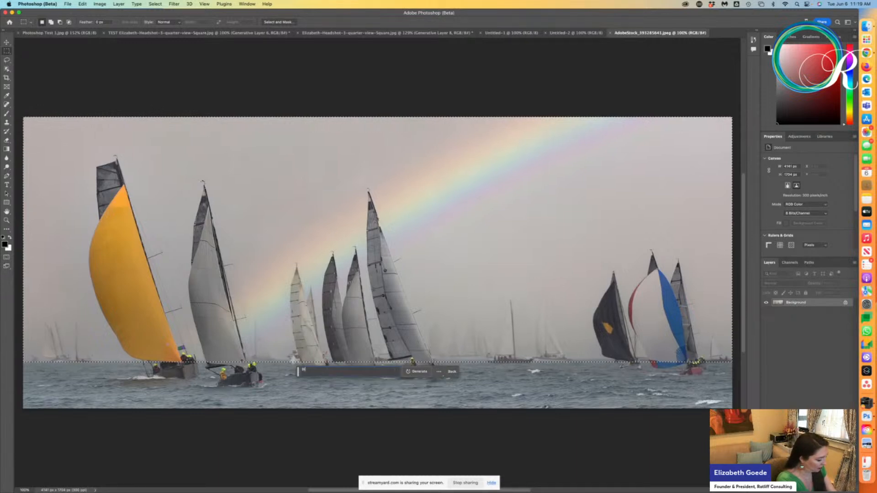
{"action": "type", "text": "y"}
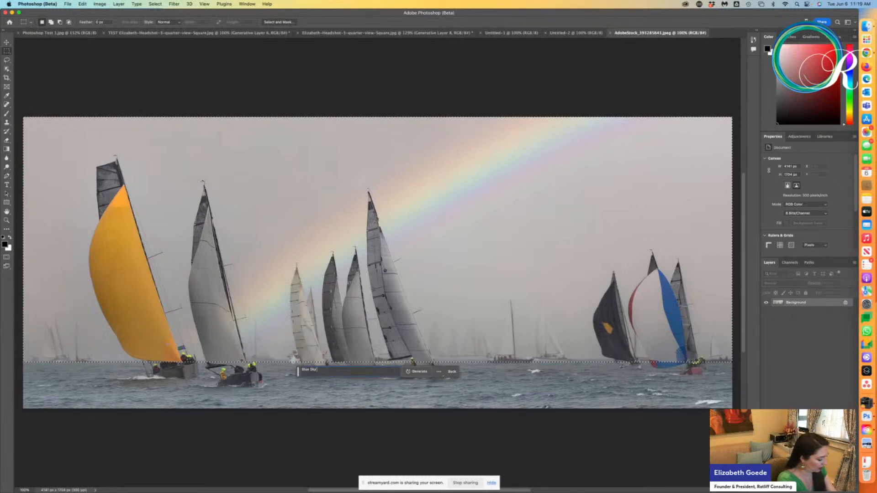
{"action": "type", "text": " Sunny da"}
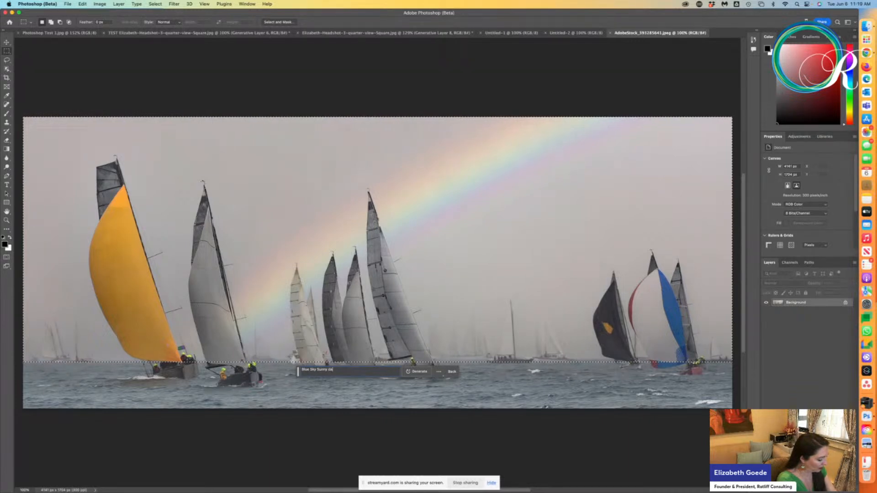
{"action": "type", "text": "y with Sand dunes"}
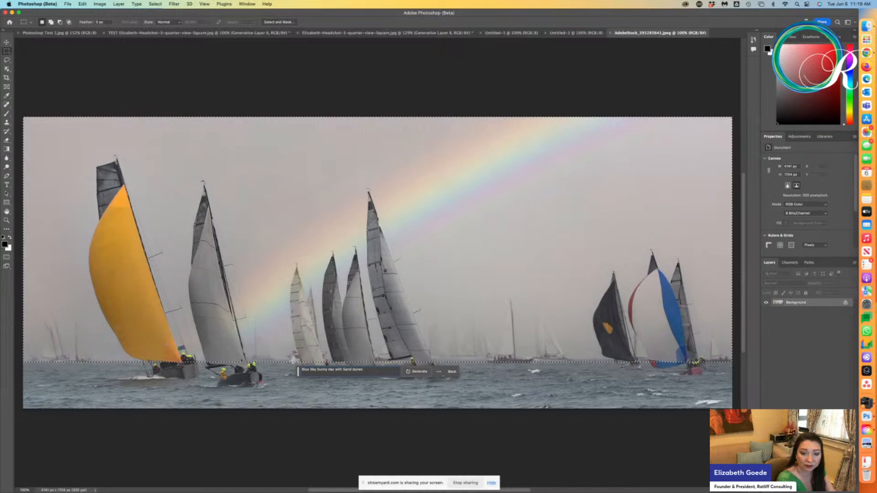
{"action": "key", "text": "Return"}
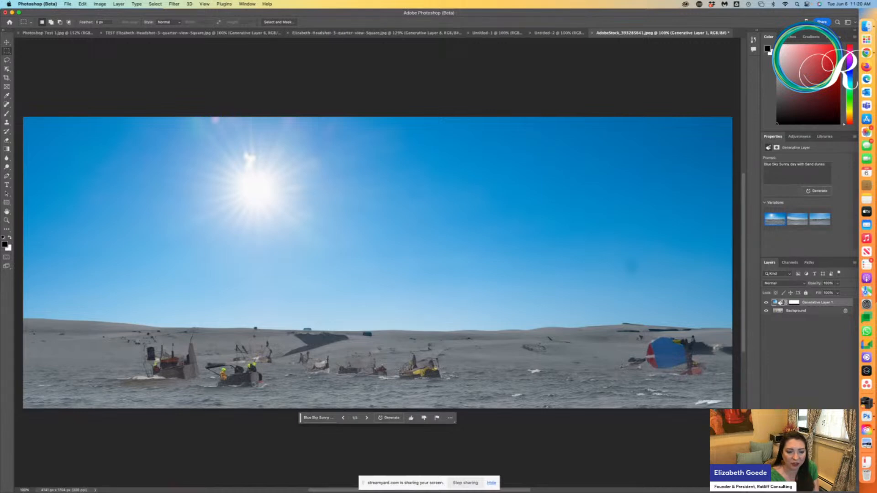
Step: Browse the three sand-dune variations and delete Generative Layer 1
{"action": "left_click", "coordinate": [367, 419]}
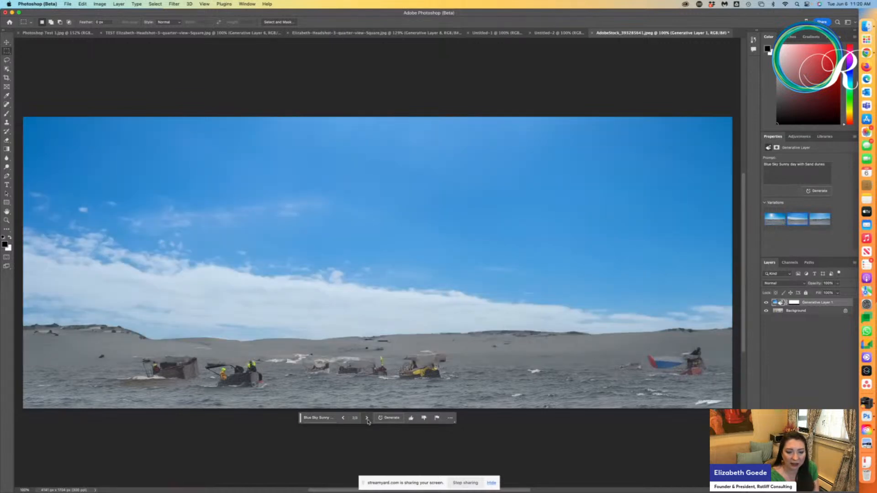
{"action": "left_click", "coordinate": [367, 418]}
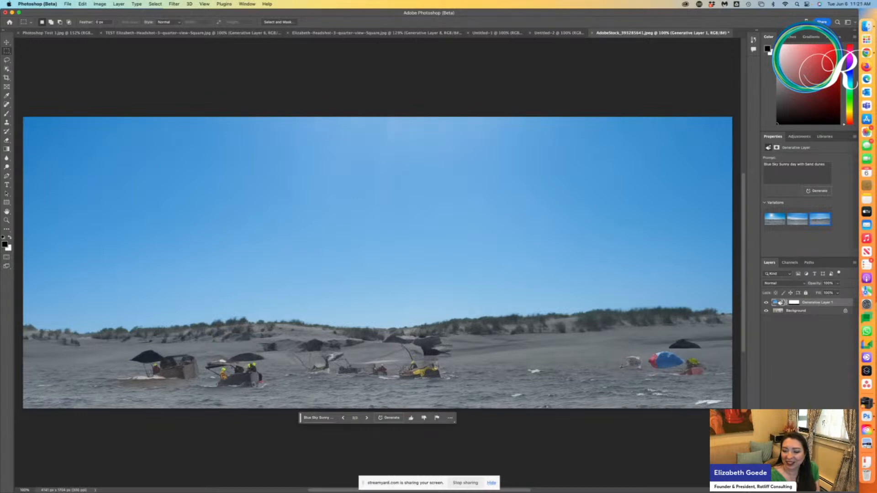
{"action": "left_click", "coordinate": [848, 489]}
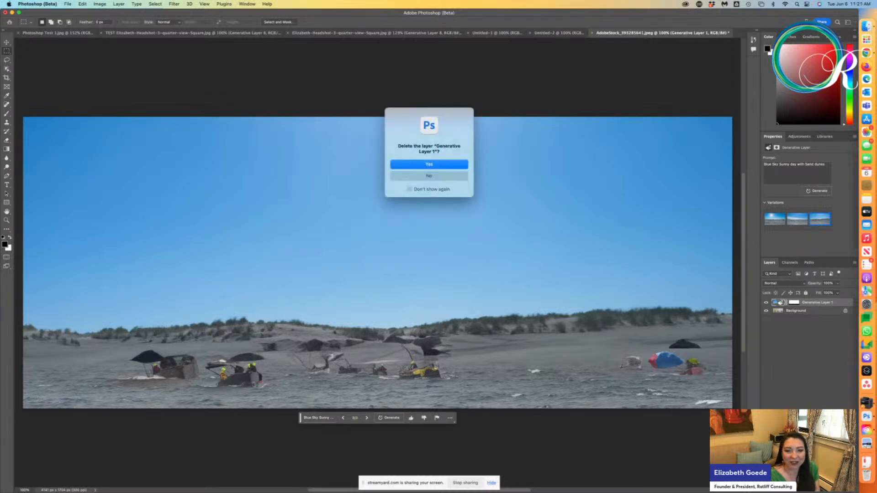
{"action": "left_click", "coordinate": [454, 168]}
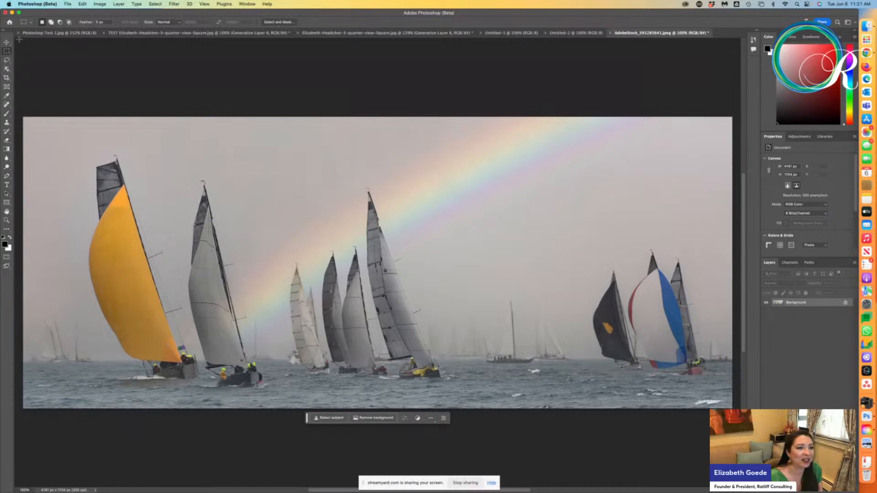
{"action": "left_click", "coordinate": [7, 68]}
{"action": "left_click", "coordinate": [7, 60]}
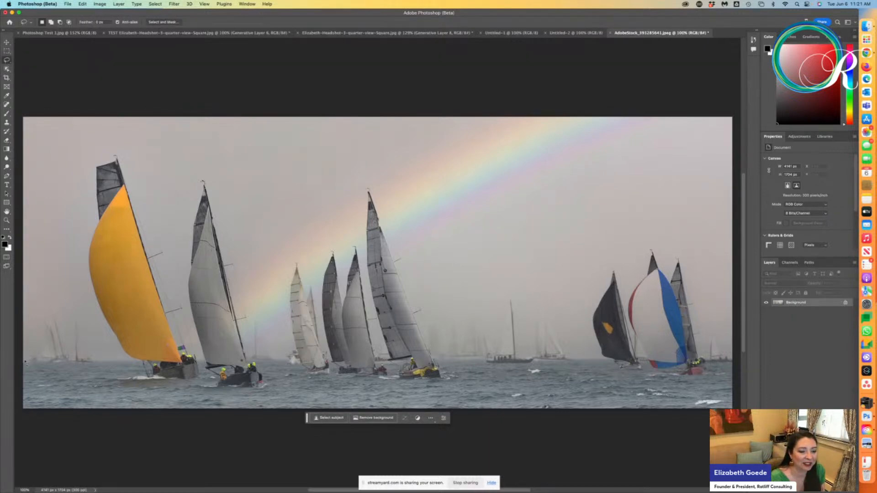
{"action": "mouse_move", "coordinate": [25, 361]}
{"action": "left_mouse_down"}
{"action": "mouse_move", "coordinate": [130, 362]}
{"action": "mouse_move", "coordinate": [100, 330]}
{"action": "mouse_move", "coordinate": [92, 264]}
{"action": "left_mouse_up"}
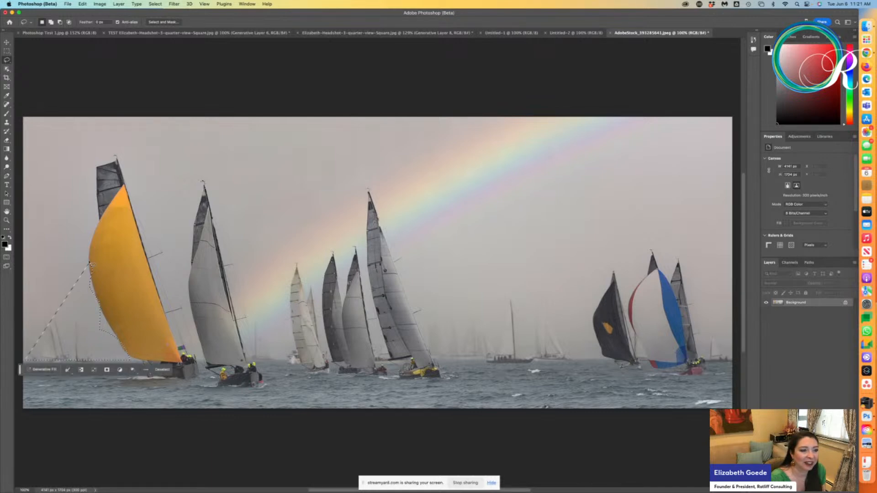
{"action": "left_click", "coordinate": [40, 68]}
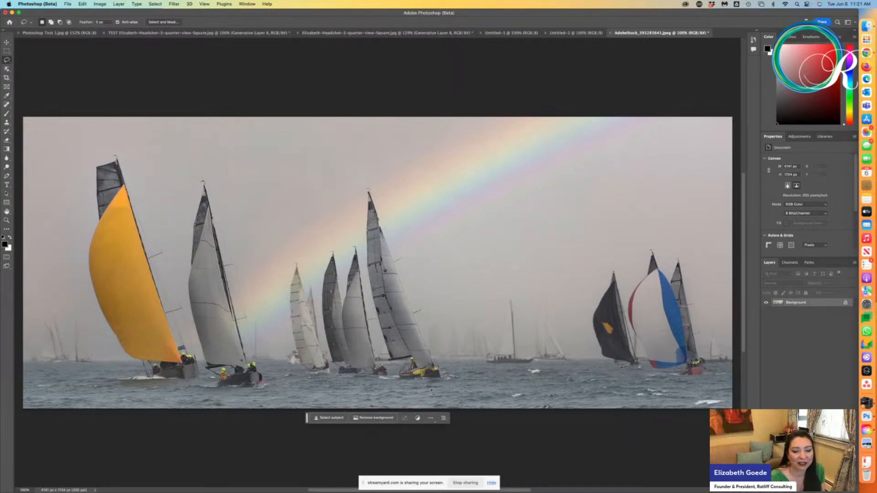
Step: Try removing the sailboat photo's background automatically, and undo the removal
{"action": "left_click", "coordinate": [379, 418]}
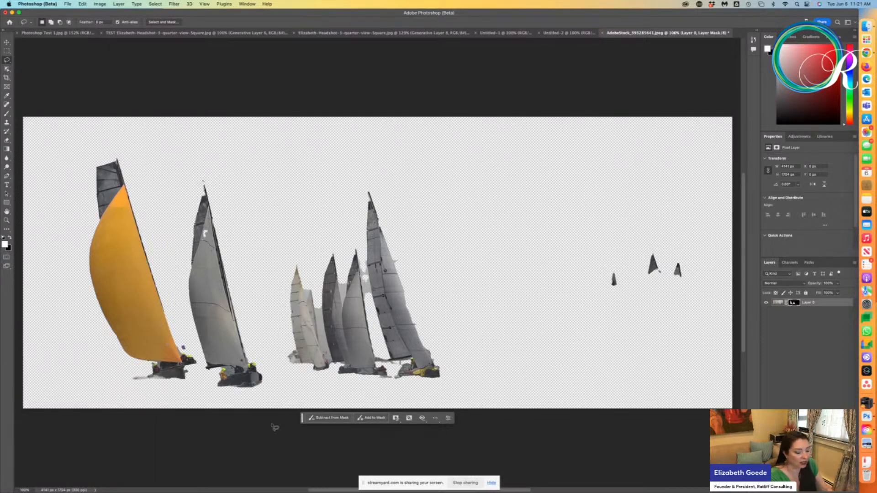
{"action": "key", "text": "super+z"}
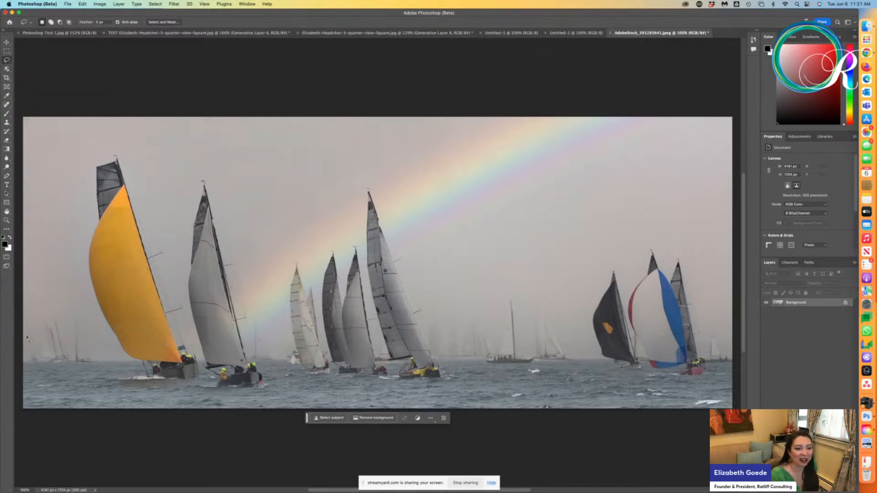
Step: Lasso the whole sky around the sailboats' outlines and fill it generatively using the prompt "Blue Sky with clouds"
{"action": "mouse_move", "coordinate": [28, 361]}
{"action": "left_mouse_down"}
{"action": "mouse_move", "coordinate": [131, 364]}
{"action": "mouse_move", "coordinate": [107, 322]}
{"action": "mouse_move", "coordinate": [88, 245]}
{"action": "mouse_move", "coordinate": [91, 164]}
{"action": "mouse_move", "coordinate": [126, 156]}
{"action": "mouse_move", "coordinate": [159, 218]}
{"action": "mouse_move", "coordinate": [192, 342]}
{"action": "mouse_move", "coordinate": [202, 341]}
{"action": "mouse_move", "coordinate": [188, 250]}
{"action": "mouse_move", "coordinate": [195, 187]}
{"action": "mouse_move", "coordinate": [215, 190]}
{"action": "mouse_move", "coordinate": [240, 243]}
{"action": "mouse_move", "coordinate": [251, 334]}
{"action": "mouse_move", "coordinate": [290, 330]}
{"action": "mouse_move", "coordinate": [287, 280]}
{"action": "mouse_move", "coordinate": [301, 263]}
{"action": "mouse_move", "coordinate": [319, 315]}
{"action": "mouse_move", "coordinate": [330, 261]}
{"action": "mouse_move", "coordinate": [337, 252]}
{"action": "mouse_move", "coordinate": [341, 295]}
{"action": "mouse_move", "coordinate": [353, 242]}
{"action": "mouse_move", "coordinate": [374, 320]}
{"action": "mouse_move", "coordinate": [381, 316]}
{"action": "mouse_move", "coordinate": [366, 218]}
{"action": "mouse_move", "coordinate": [369, 201]}
{"action": "mouse_move", "coordinate": [379, 199]}
{"action": "mouse_move", "coordinate": [426, 279]}
{"action": "mouse_move", "coordinate": [433, 333]}
{"action": "mouse_move", "coordinate": [453, 358]}
{"action": "mouse_move", "coordinate": [507, 303]}
{"action": "mouse_move", "coordinate": [522, 313]}
{"action": "mouse_move", "coordinate": [531, 357]}
{"action": "mouse_move", "coordinate": [537, 298]}
{"action": "mouse_move", "coordinate": [550, 295]}
{"action": "mouse_move", "coordinate": [569, 351]}
{"action": "mouse_move", "coordinate": [596, 359]}
{"action": "mouse_move", "coordinate": [592, 306]}
{"action": "mouse_move", "coordinate": [620, 266]}
{"action": "mouse_move", "coordinate": [630, 293]}
{"action": "mouse_move", "coordinate": [654, 247]}
{"action": "mouse_move", "coordinate": [668, 275]}
{"action": "mouse_move", "coordinate": [681, 256]}
{"action": "mouse_move", "coordinate": [703, 304]}
{"action": "mouse_move", "coordinate": [707, 359]}
{"action": "mouse_move", "coordinate": [733, 364]}
{"action": "mouse_move", "coordinate": [744, 291]}
{"action": "mouse_move", "coordinate": [737, 116]}
{"action": "mouse_move", "coordinate": [559, 94]}
{"action": "mouse_move", "coordinate": [43, 99]}
{"action": "mouse_move", "coordinate": [21, 110]}
{"action": "mouse_move", "coordinate": [22, 364]}
{"action": "left_mouse_up"}
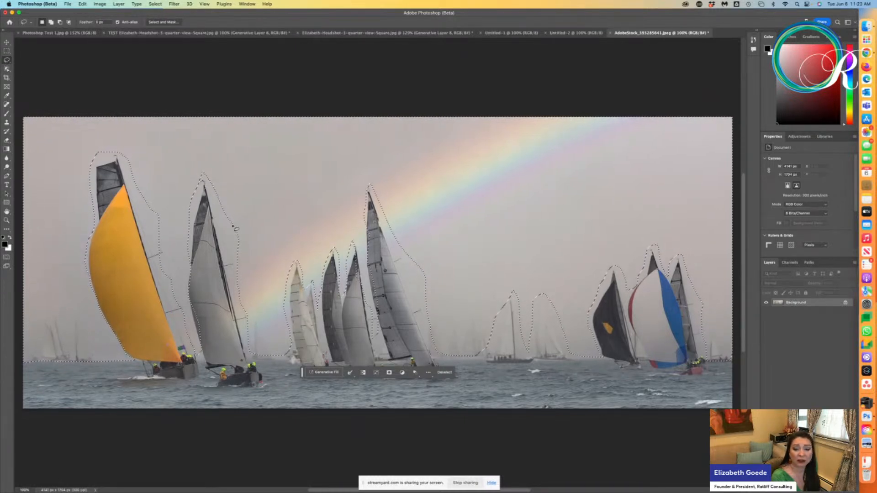
{"action": "left_click", "coordinate": [326, 373]}
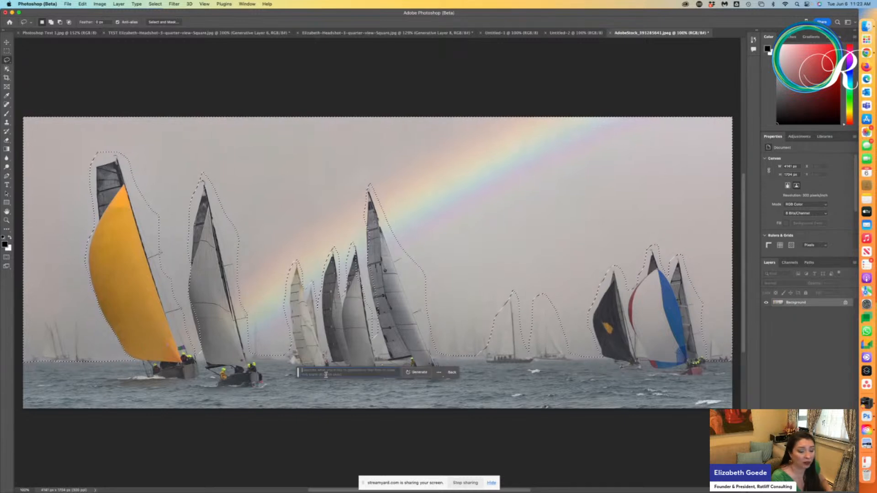
{"action": "type", "text": "Blue"}
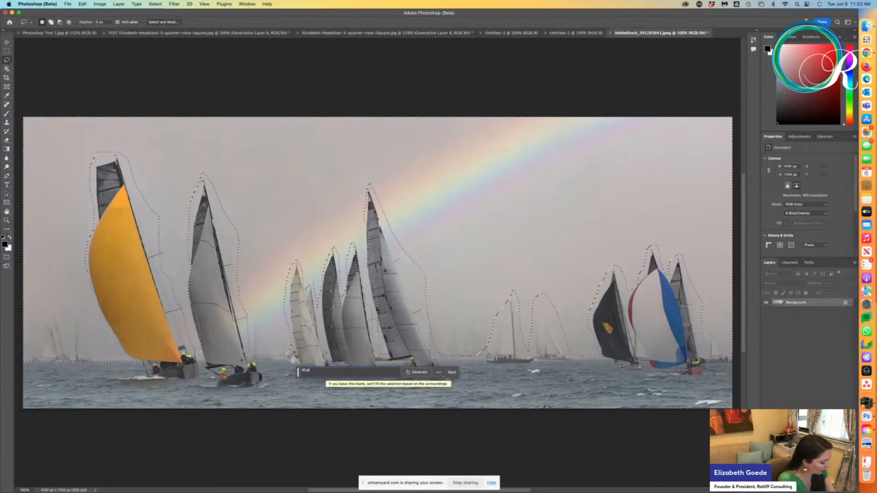
{"action": "type", "text": " Sky"}
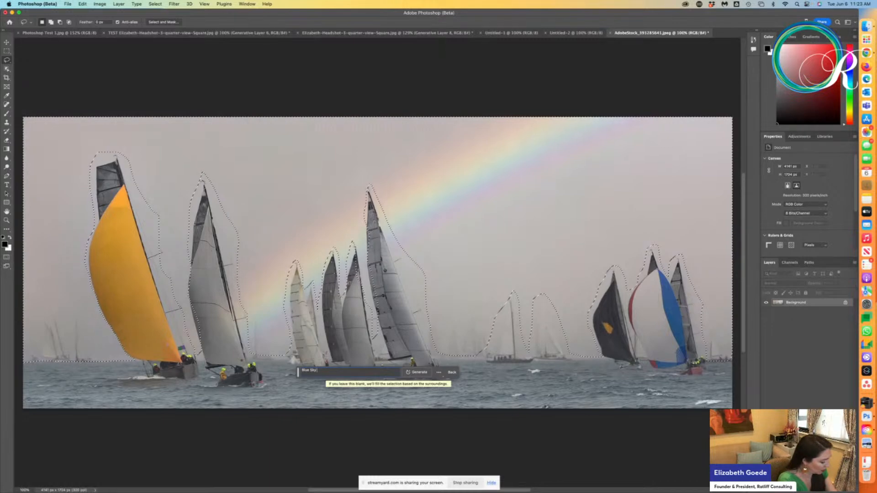
{"action": "type", "text": " with clouds"}
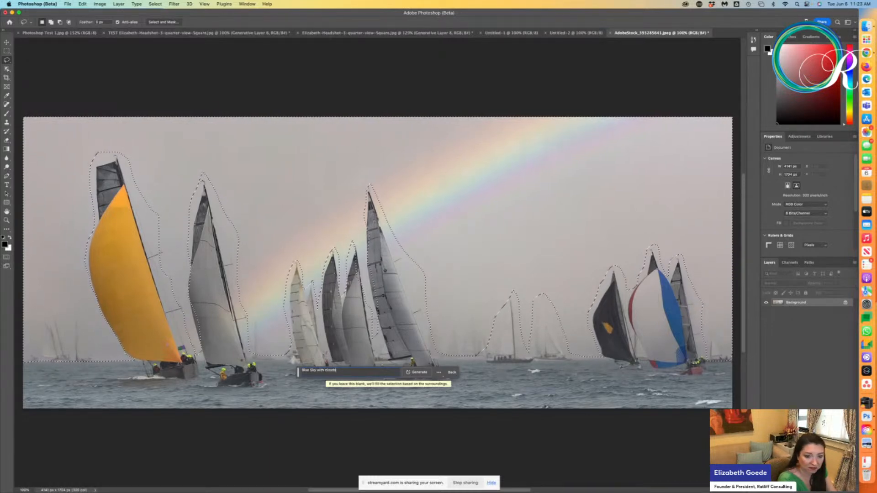
{"action": "left_click", "coordinate": [417, 372]}
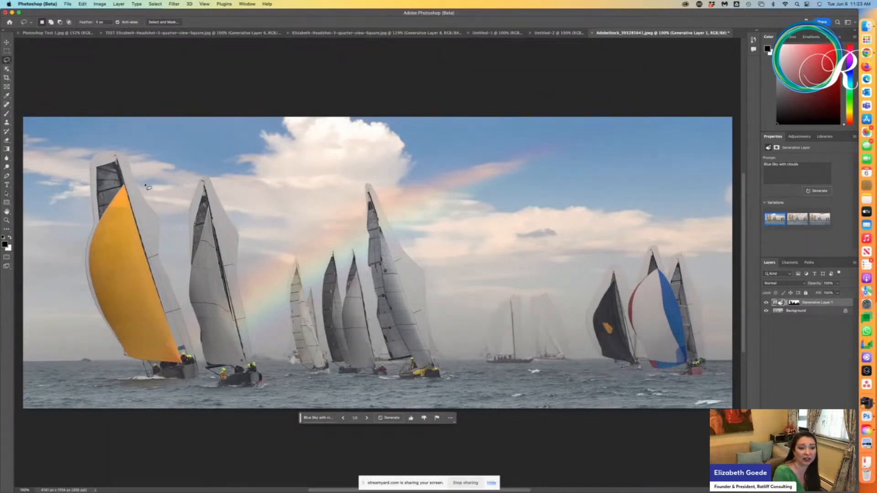
Step: Examine the second and third cloudy-sky variations, inspecting the sails' edges and the boats up close
{"action": "left_click", "coordinate": [367, 418]}
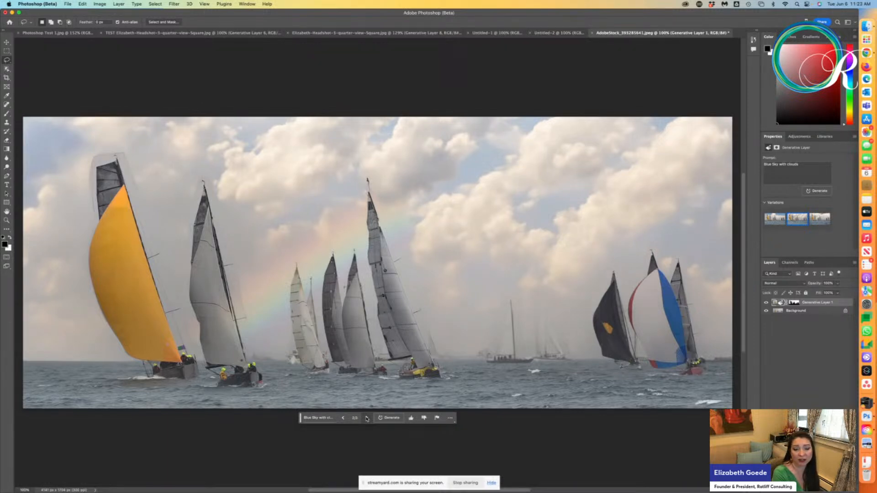
{"action": "left_click", "coordinate": [366, 418]}
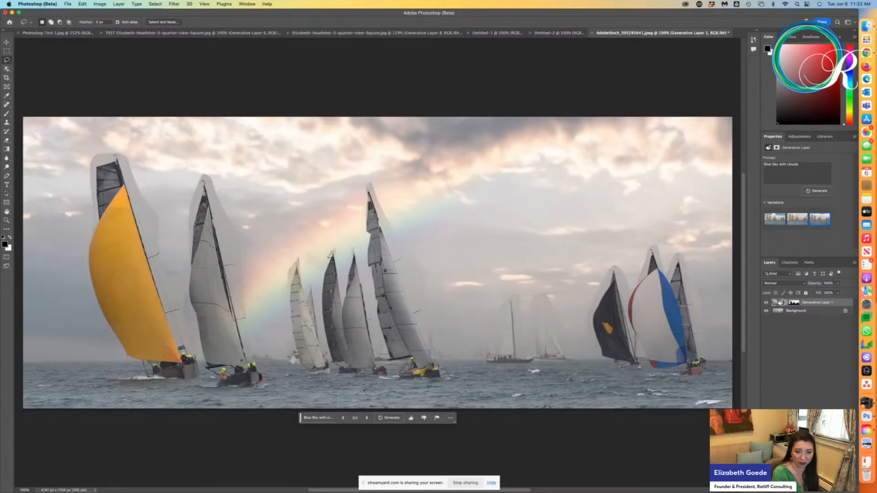
{"action": "scroll", "coordinate": [289, 343], "scroll_direction": "up", "scroll_amount": 5}
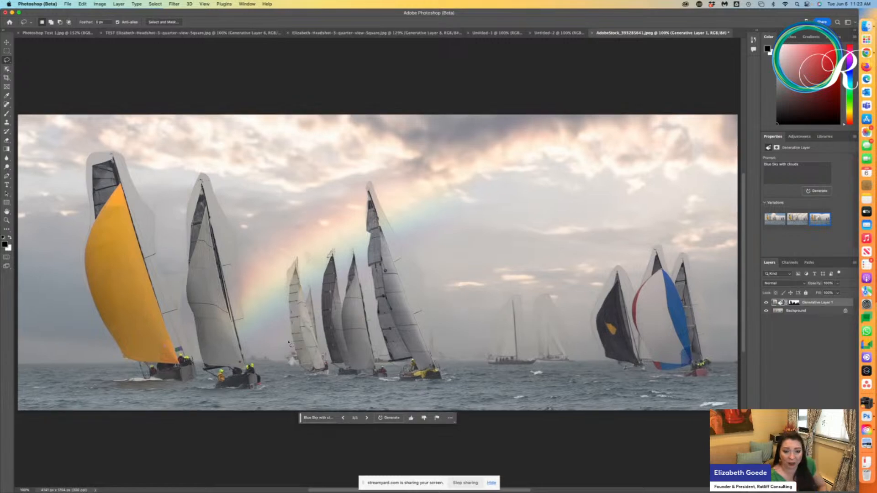
{"action": "scroll", "coordinate": [289, 344], "scroll_direction": "up", "scroll_amount": 4}
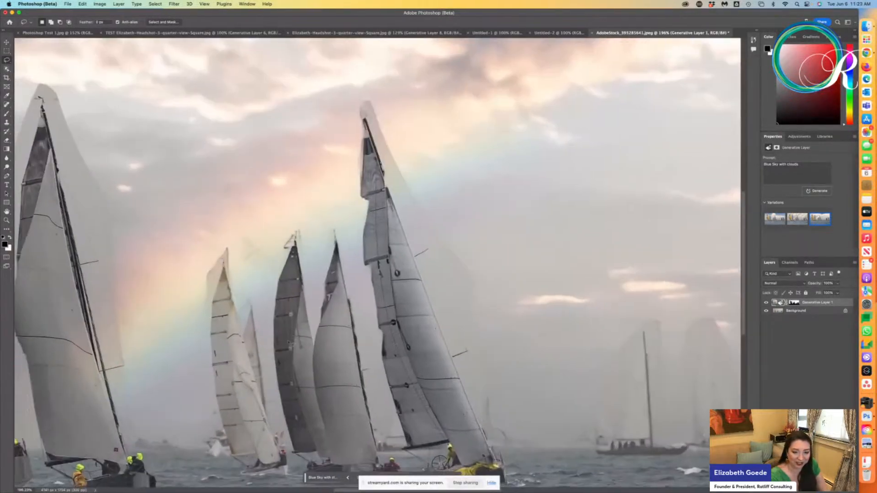
{"action": "scroll", "coordinate": [290, 344], "scroll_direction": "down", "scroll_amount": 8}
{"action": "scroll", "coordinate": [290, 344], "scroll_direction": "left", "scroll_amount": 8}
{"action": "scroll", "coordinate": [291, 345], "scroll_direction": "up", "scroll_amount": 2}
{"action": "scroll", "coordinate": [291, 345], "scroll_direction": "up", "scroll_amount": 12}
{"action": "scroll", "coordinate": [291, 345], "scroll_direction": "right", "scroll_amount": 9}
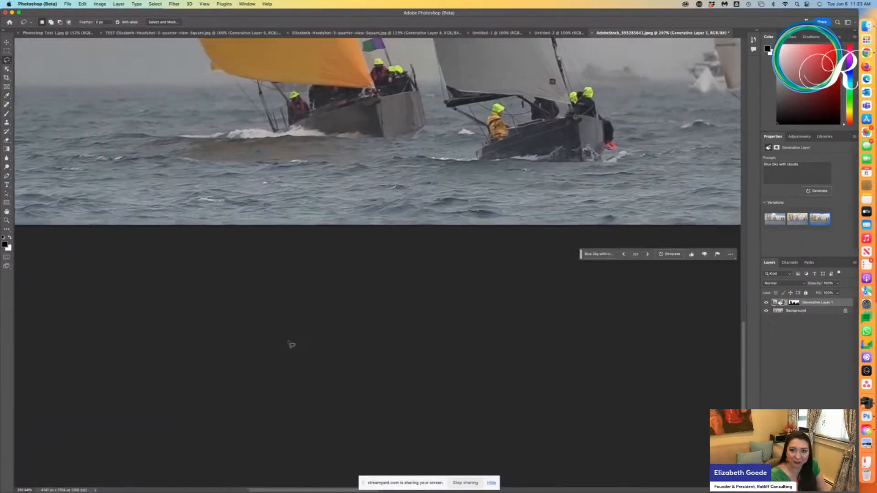
{"action": "scroll", "coordinate": [290, 344], "scroll_direction": "down", "scroll_amount": 5}
{"action": "scroll", "coordinate": [289, 343], "scroll_direction": "down", "scroll_amount": 4}
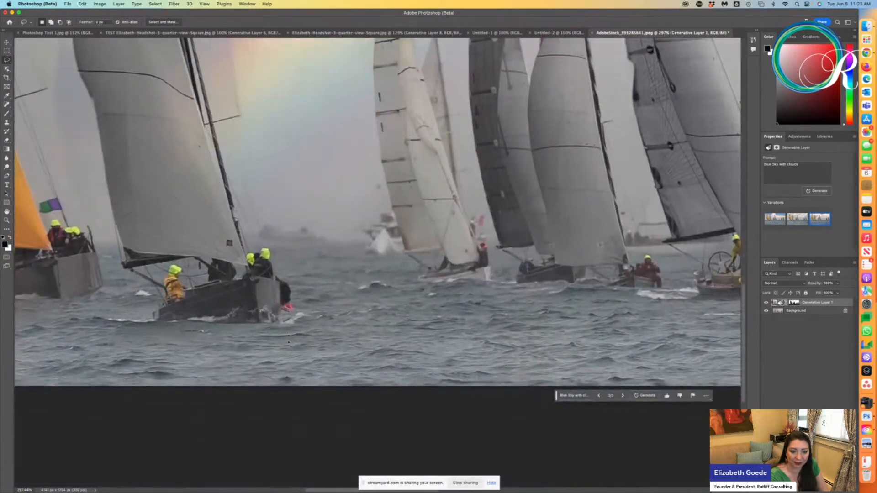
{"action": "scroll", "coordinate": [288, 344], "scroll_direction": "up", "scroll_amount": 1}
{"action": "key", "text": "super+0"}
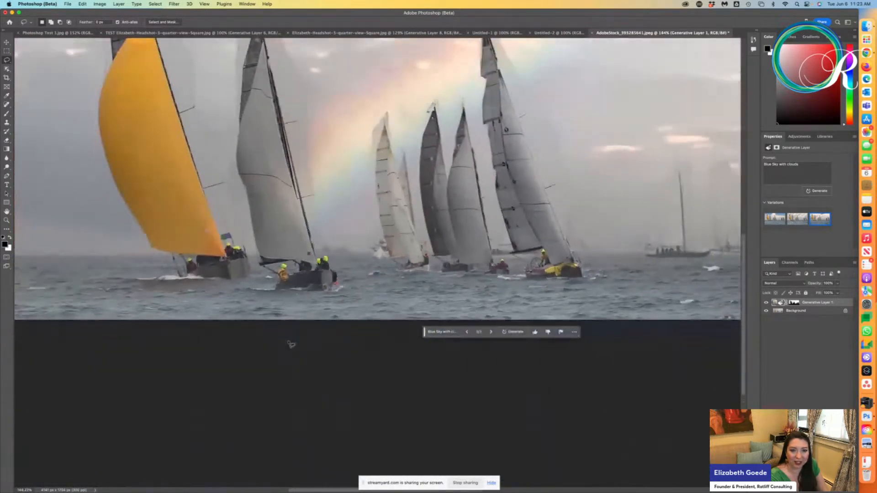
Step: Switch the cloudy sky back to its first variation and view the upper sky around the sails
{"action": "left_click", "coordinate": [461, 329]}
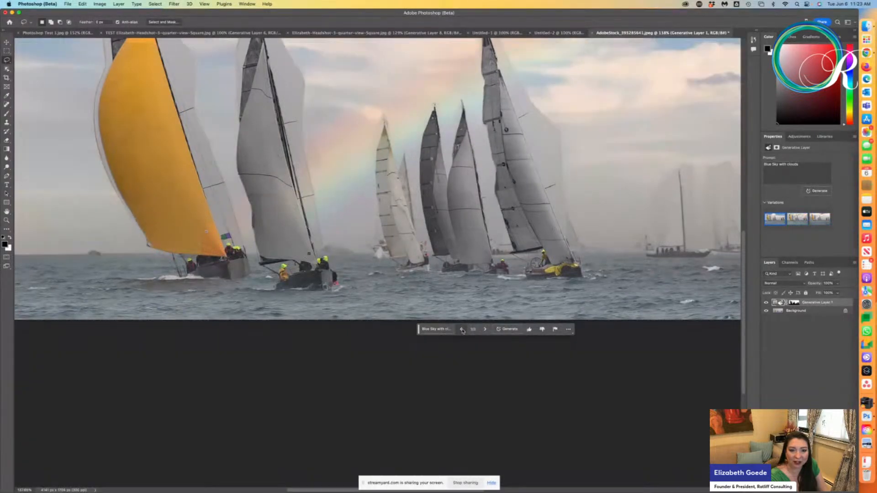
{"action": "left_click", "coordinate": [461, 329]}
{"action": "scroll", "coordinate": [337, 263], "scroll_direction": "up", "scroll_amount": 5}
{"action": "scroll", "coordinate": [337, 263], "scroll_direction": "up", "scroll_amount": 5}
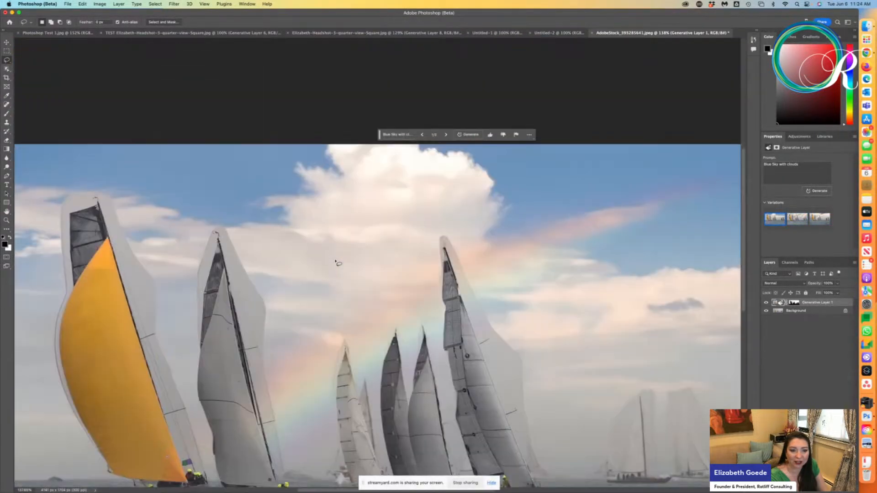
Step: Lasso the upper grey halo on the right side of the second sailboat's mast and generatively fill it with an empty prompt
{"action": "scroll", "coordinate": [337, 263], "scroll_direction": "down", "scroll_amount": 4}
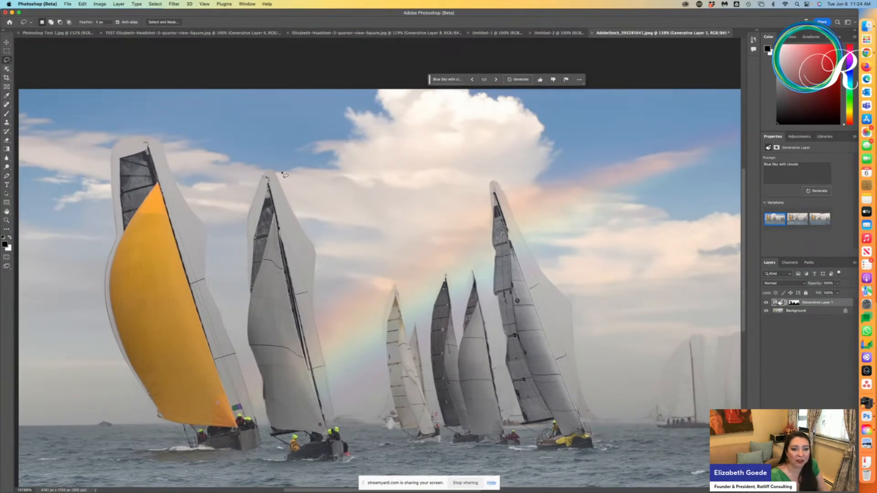
{"action": "mouse_move", "coordinate": [283, 174]}
{"action": "left_mouse_down"}
{"action": "mouse_move", "coordinate": [296, 268]}
{"action": "mouse_move", "coordinate": [310, 296]}
{"action": "mouse_move", "coordinate": [324, 297]}
{"action": "mouse_move", "coordinate": [333, 274]}
{"action": "mouse_move", "coordinate": [329, 225]}
{"action": "mouse_move", "coordinate": [284, 170]}
{"action": "left_mouse_up"}
{"action": "scroll", "coordinate": [293, 229], "scroll_direction": "down", "scroll_amount": 2}
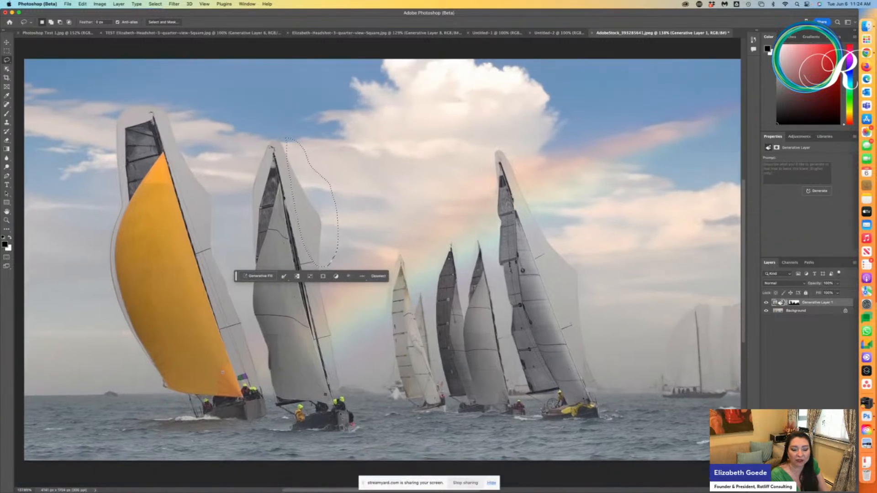
{"action": "scroll", "coordinate": [383, 260], "scroll_direction": "down", "scroll_amount": 1}
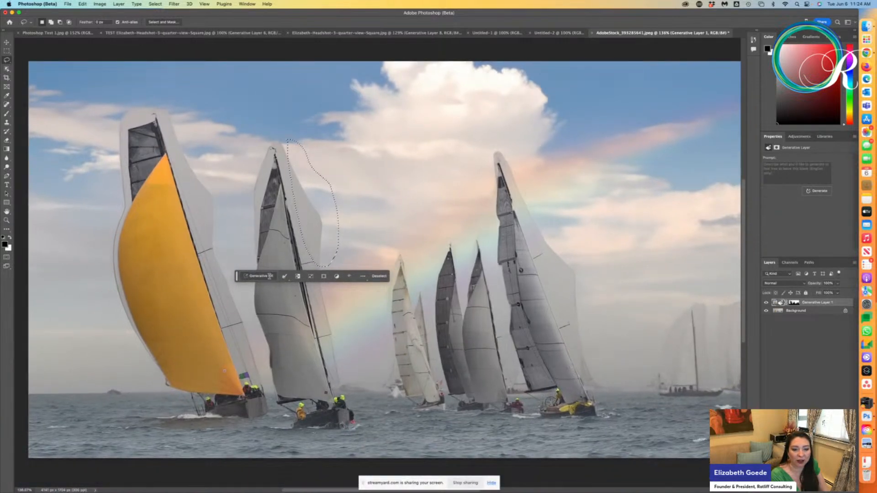
{"action": "left_click", "coordinate": [259, 276]}
{"action": "left_click", "coordinate": [341, 276]}
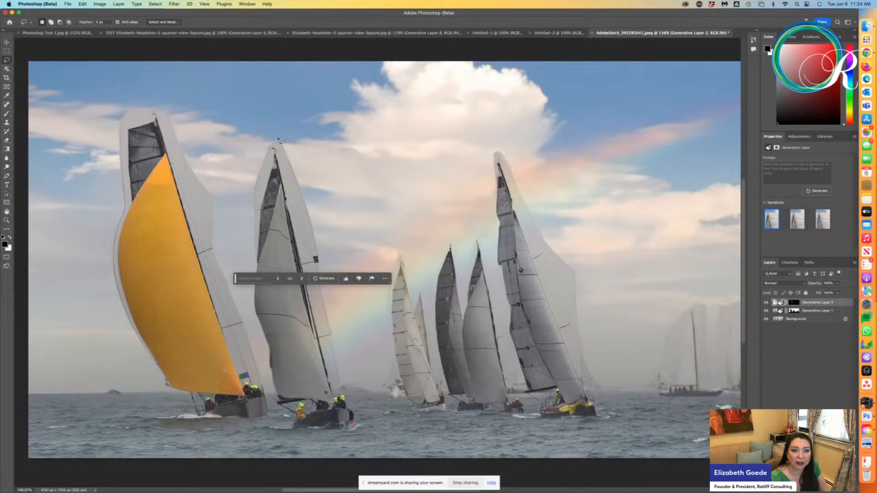
Step: Lasso the whole grey halo along the second sailboat's mast from tip to waterline and generatively fill it with an empty prompt
{"action": "mouse_move", "coordinate": [274, 138]}
{"action": "left_mouse_down"}
{"action": "mouse_move", "coordinate": [316, 333]}
{"action": "mouse_move", "coordinate": [339, 389]}
{"action": "mouse_move", "coordinate": [349, 356]}
{"action": "mouse_move", "coordinate": [333, 332]}
{"action": "mouse_move", "coordinate": [337, 271]}
{"action": "mouse_move", "coordinate": [320, 191]}
{"action": "mouse_move", "coordinate": [274, 137]}
{"action": "left_mouse_up"}
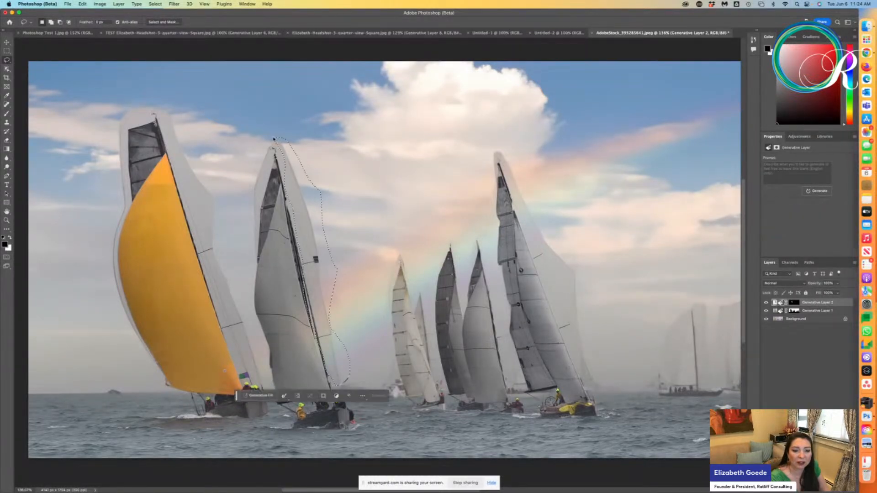
{"action": "left_click", "coordinate": [257, 396]}
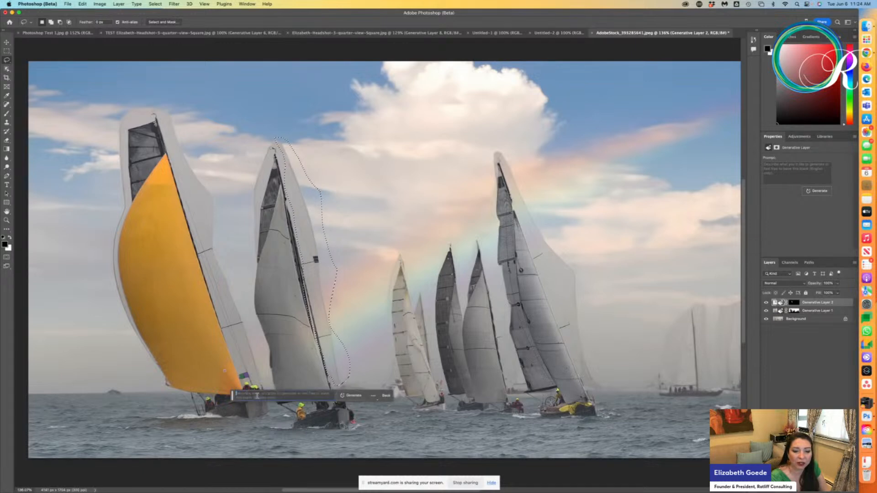
{"action": "left_click", "coordinate": [351, 396]}
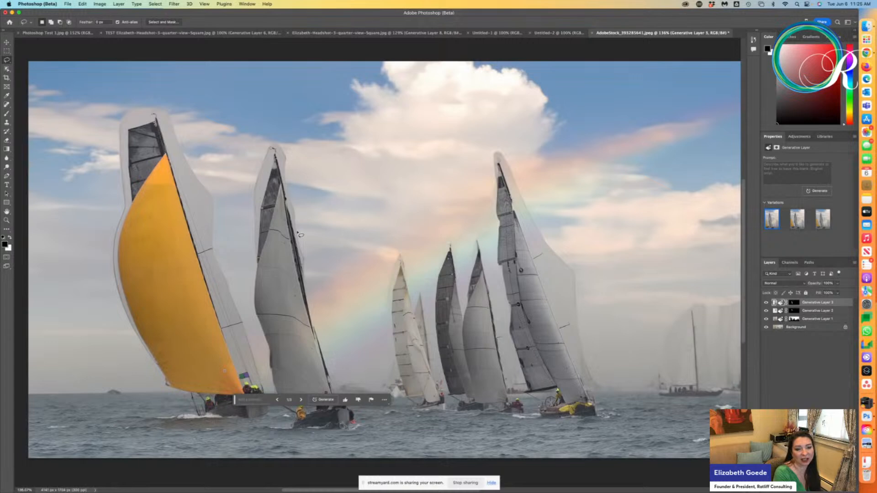
Step: Inspect the refilled sky beside the second sailboat's mast up close and in the full photo
{"action": "scroll", "coordinate": [299, 235], "scroll_direction": "up", "scroll_amount": 6}
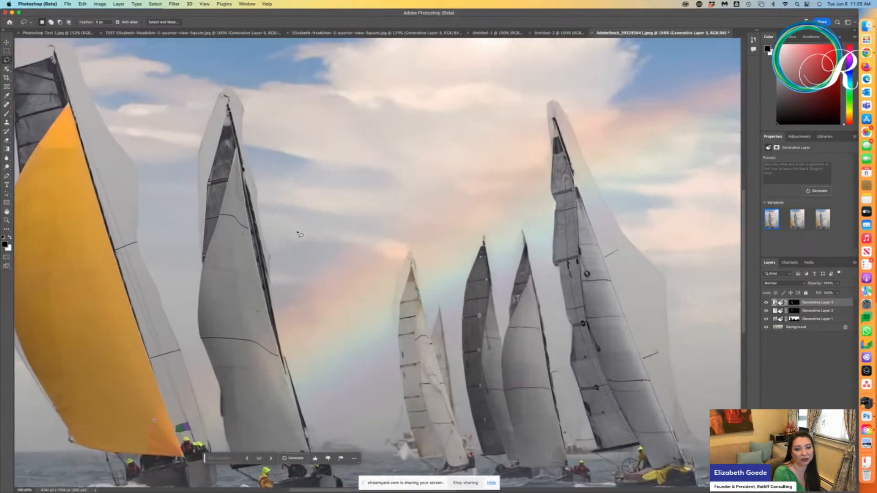
{"action": "scroll", "coordinate": [299, 234], "scroll_direction": "up", "scroll_amount": 8}
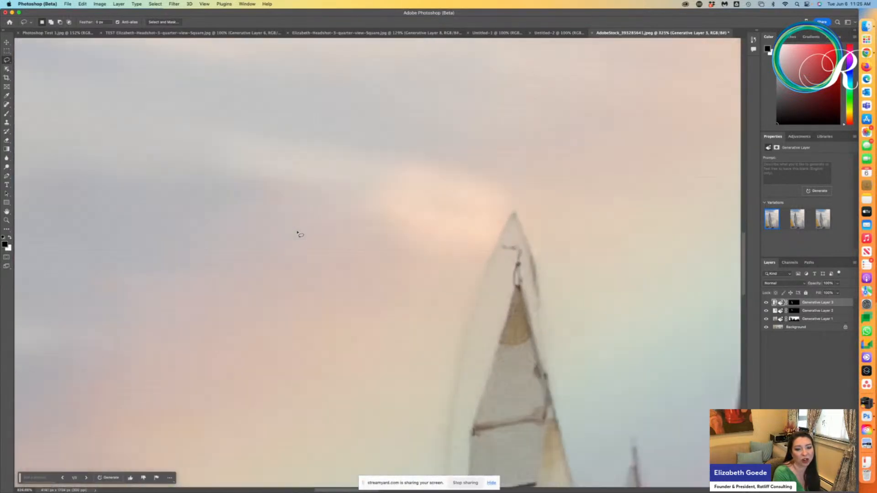
{"action": "scroll", "coordinate": [299, 235], "scroll_direction": "up", "scroll_amount": 4}
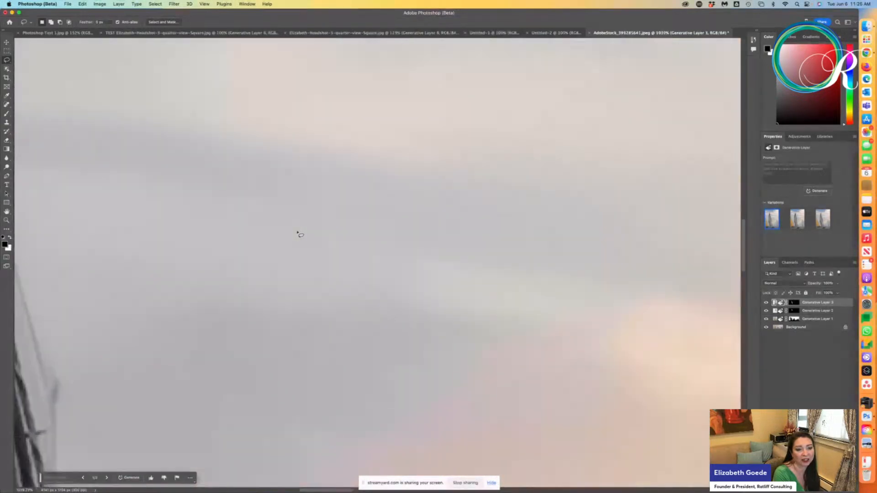
{"action": "scroll", "coordinate": [299, 234], "scroll_direction": "up", "scroll_amount": 1}
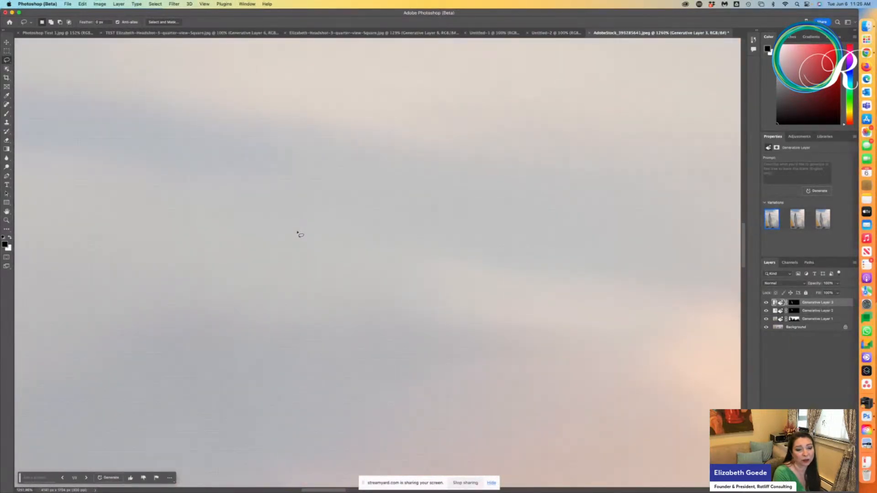
{"action": "scroll", "coordinate": [299, 235], "scroll_direction": "down", "scroll_amount": 10}
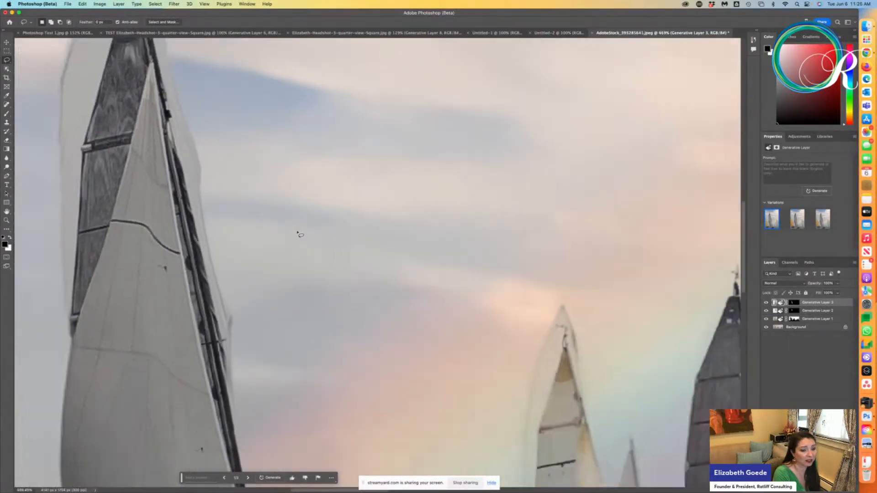
{"action": "scroll", "coordinate": [299, 234], "scroll_direction": "down", "scroll_amount": 5}
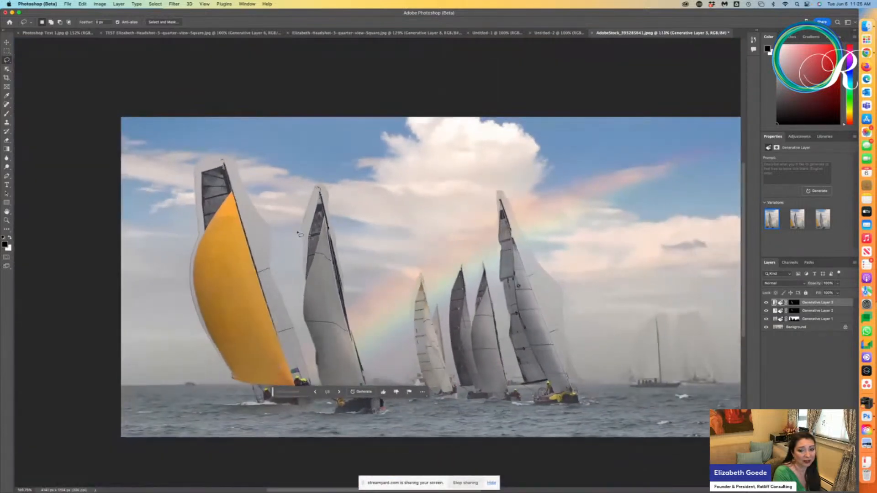